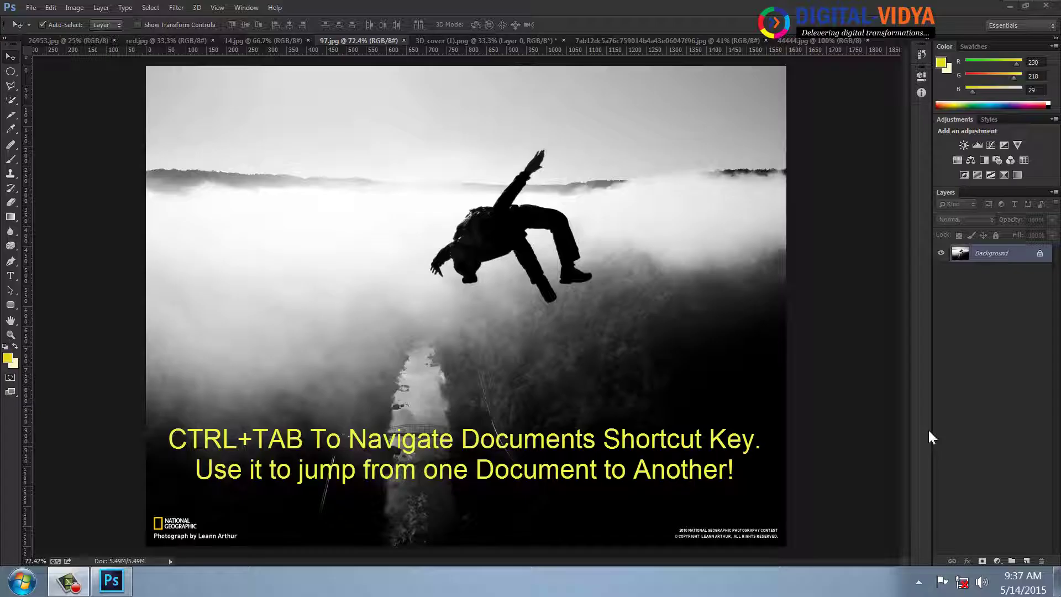
# Cycle through the open image documents and bring red.jpg to the front
pyautogui.hotkey('ctrl', 'Tab')
pyautogui.hotkey('ctrl', 'Tab')
pyautogui.hotkey('ctrl', 'Tab')
pyautogui.hotkey('ctrl', 'Tab')
pyautogui.hotkey('ctrl', 'Tab')
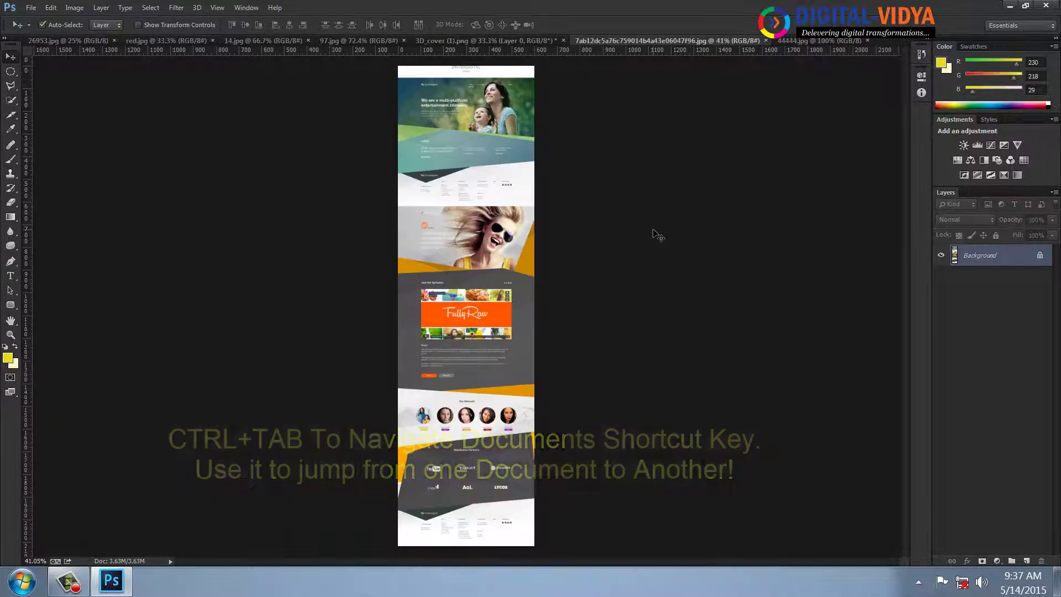
pyautogui.hotkey('ctrl', 'Tab')
pyautogui.hotkey('ctrl', 'Tab')
pyautogui.hotkey('ctrl', 'Tab')
pyautogui.hotkey('ctrl', 'Tab')
pyautogui.hotkey('ctrl', 'Tab')
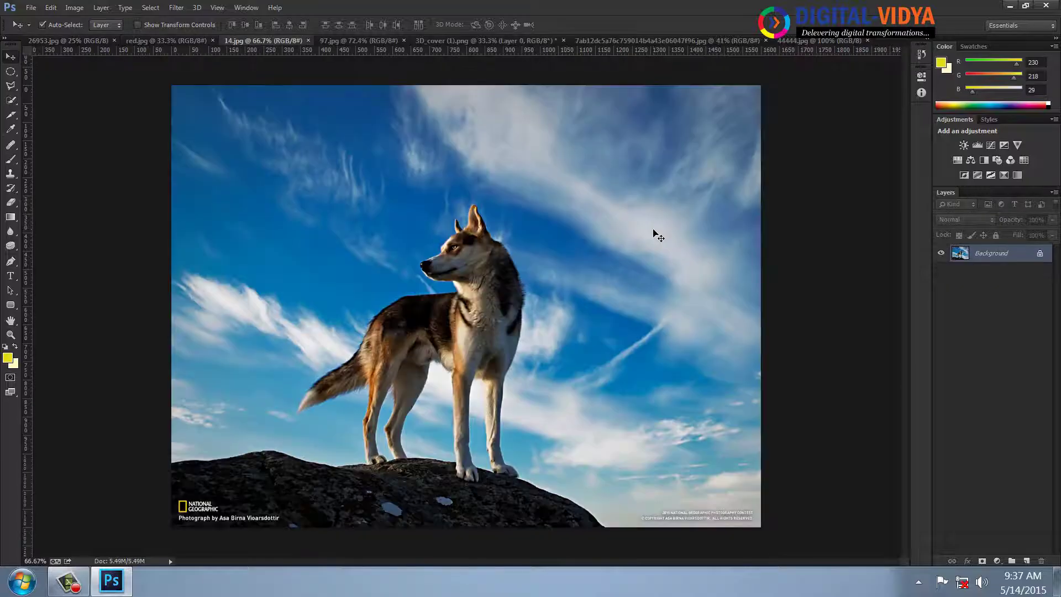
pyautogui.hotkey('ctrl', 'Tab')
pyautogui.hotkey('ctrl', 'Tab')
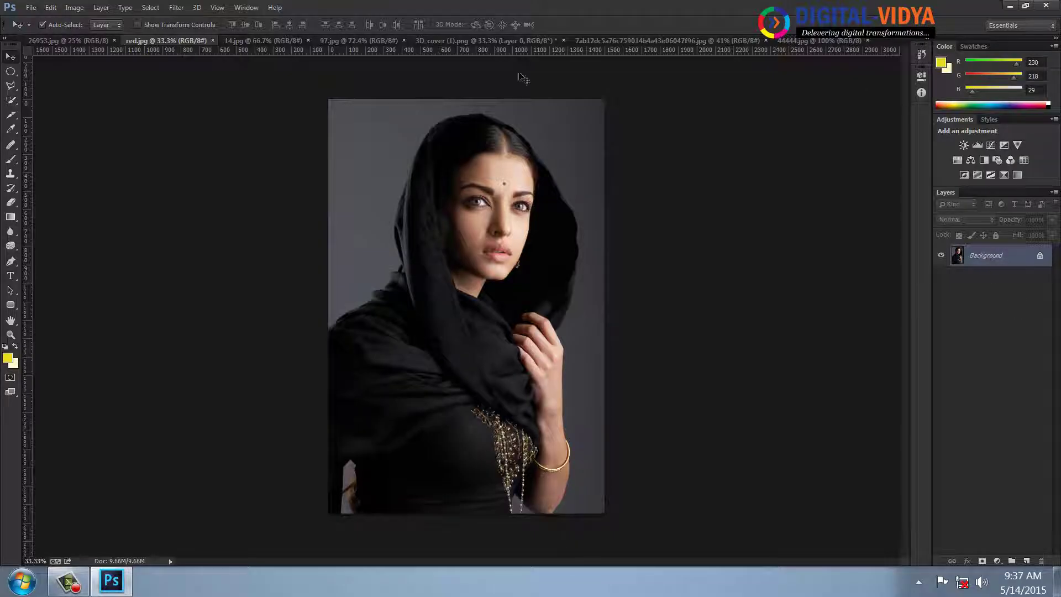
# With the Pen tool, trace a path along the upper lip's outer edge from one mouth corner to the other
pyautogui.click(12, 335)
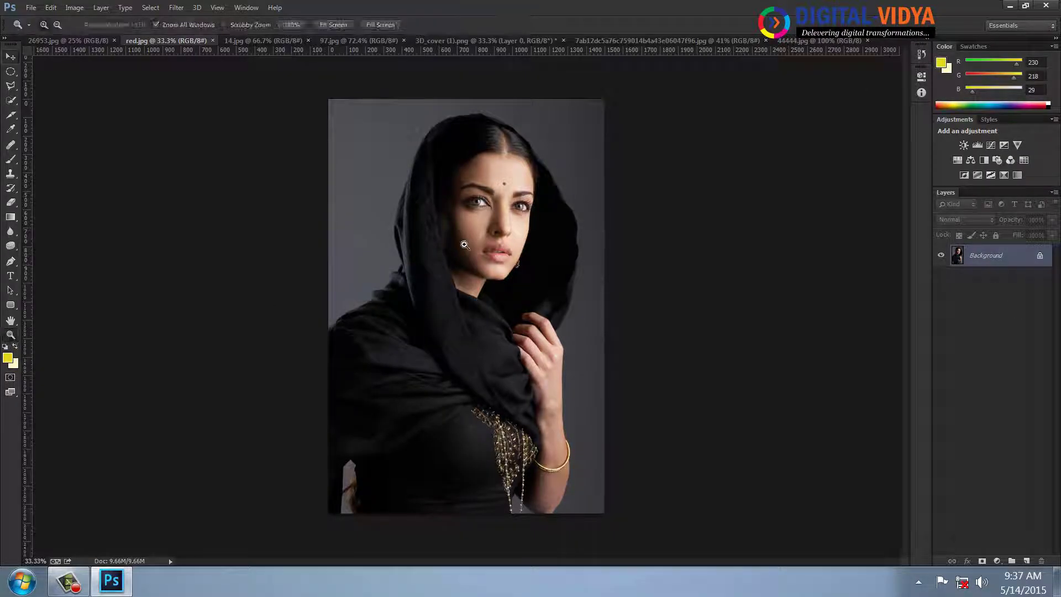
pyautogui.moveTo(459, 231); pyautogui.dragTo(544, 286)
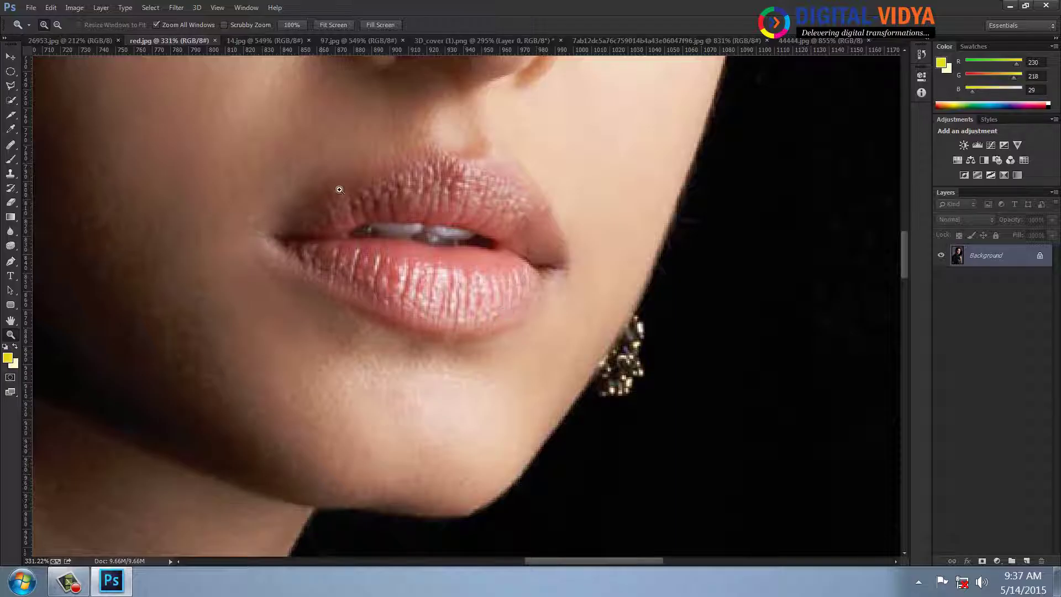
pyautogui.click(10, 263)
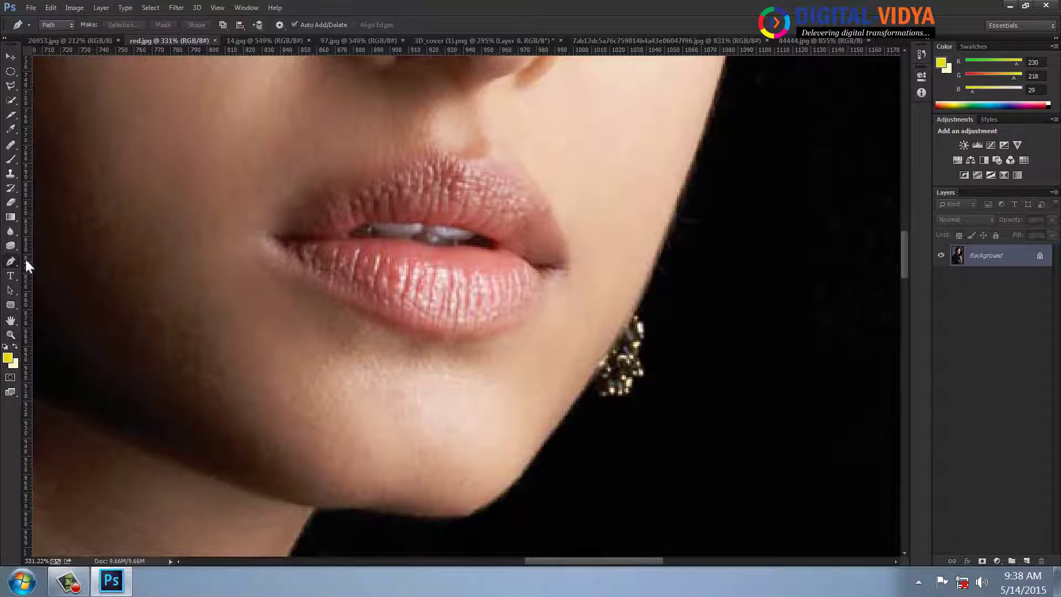
pyautogui.click(254, 240)
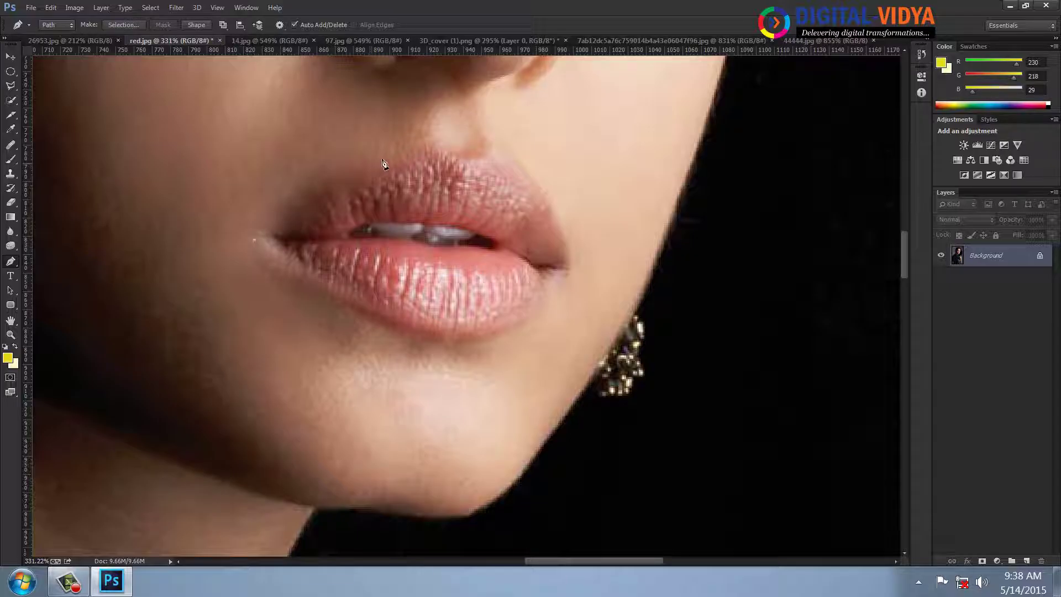
pyautogui.moveTo(438, 147); pyautogui.dragTo(567, 175)
pyautogui.keyDown('alt'); pyautogui.click(438, 147); pyautogui.keyUp('alt')
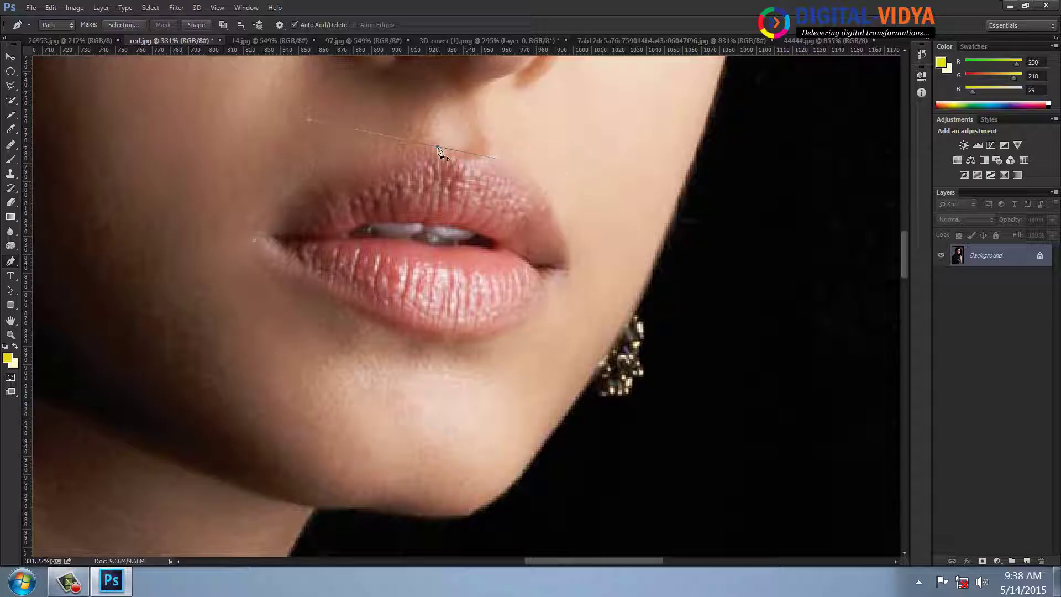
pyautogui.moveTo(513, 156); pyautogui.dragTo(569, 150)
pyautogui.keyDown('alt'); pyautogui.click(513, 157); pyautogui.keyUp('alt')
pyautogui.moveTo(571, 279); pyautogui.dragTo(571, 347)
pyautogui.keyDown('alt'); pyautogui.click(571, 280); pyautogui.keyUp('alt')
# Continue the path along the lower lip's edge, close it at the starting corner, and convert it into a selection
pyautogui.moveTo(539, 306); pyautogui.dragTo(528, 320)
pyautogui.moveTo(354, 324); pyautogui.dragTo(328, 322)
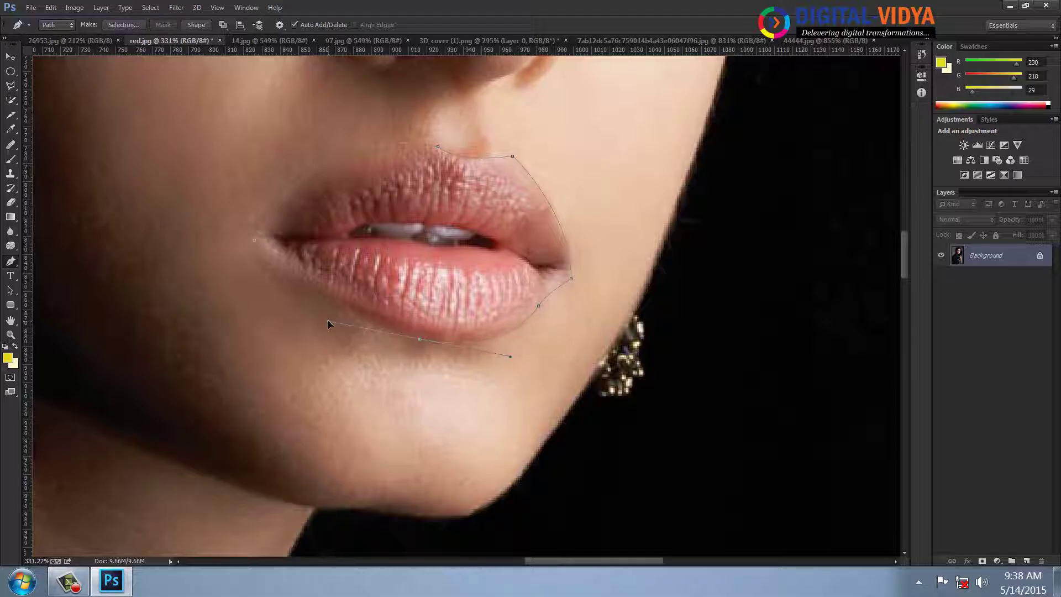
pyautogui.keyDown('alt'); pyautogui.click(420, 339); pyautogui.keyUp('alt')
pyautogui.moveTo(255, 240); pyautogui.dragTo(198, 173)
pyautogui.hotkey('ctrl', 'Return')
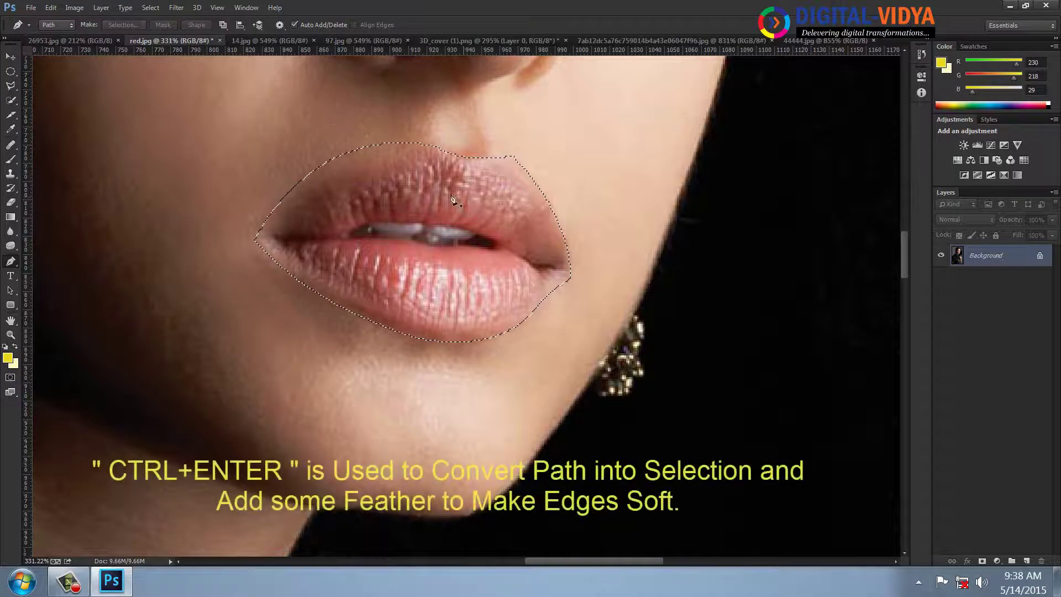
# Feather the lips selection by 4 pixels
pyautogui.click(10, 72)
pyautogui.rightClick(396, 225)
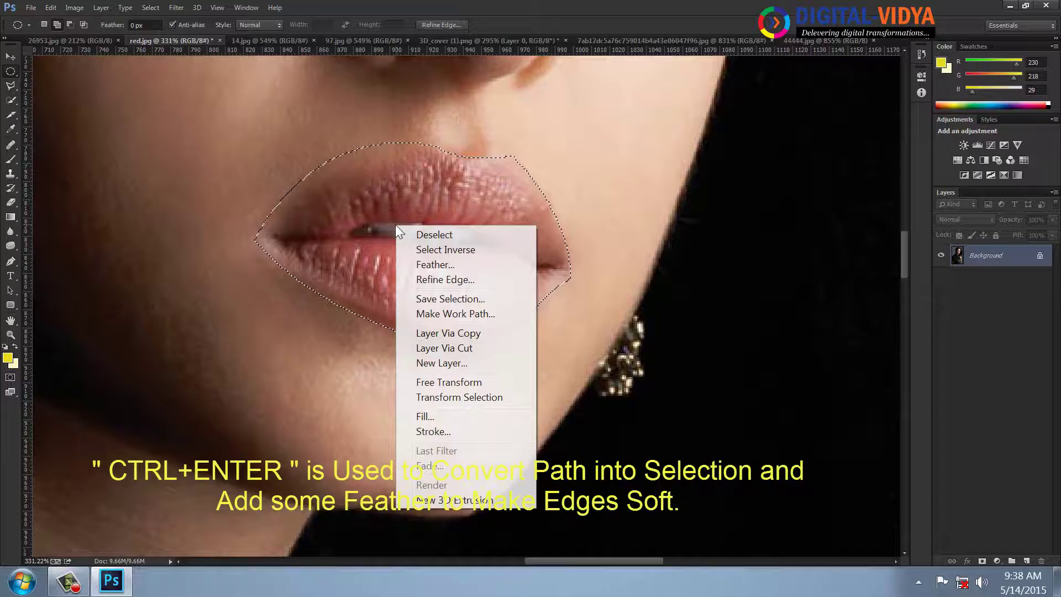
pyautogui.click(428, 265)
pyautogui.write('5')
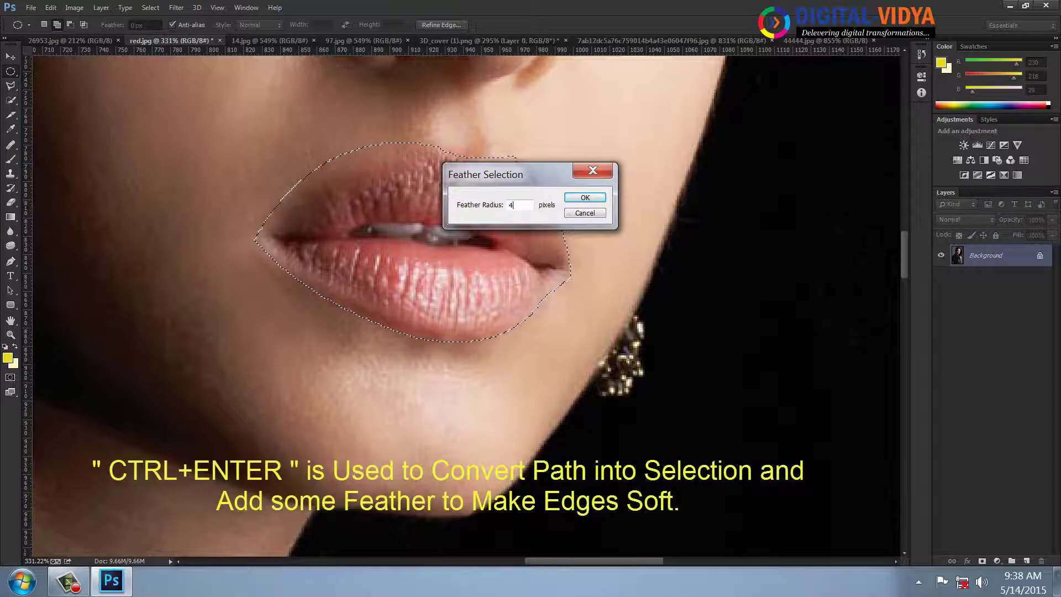
pyautogui.press('Return')
# Copy the selected lips onto a new layer and hide the Background layer
pyautogui.rightClick(412, 207)
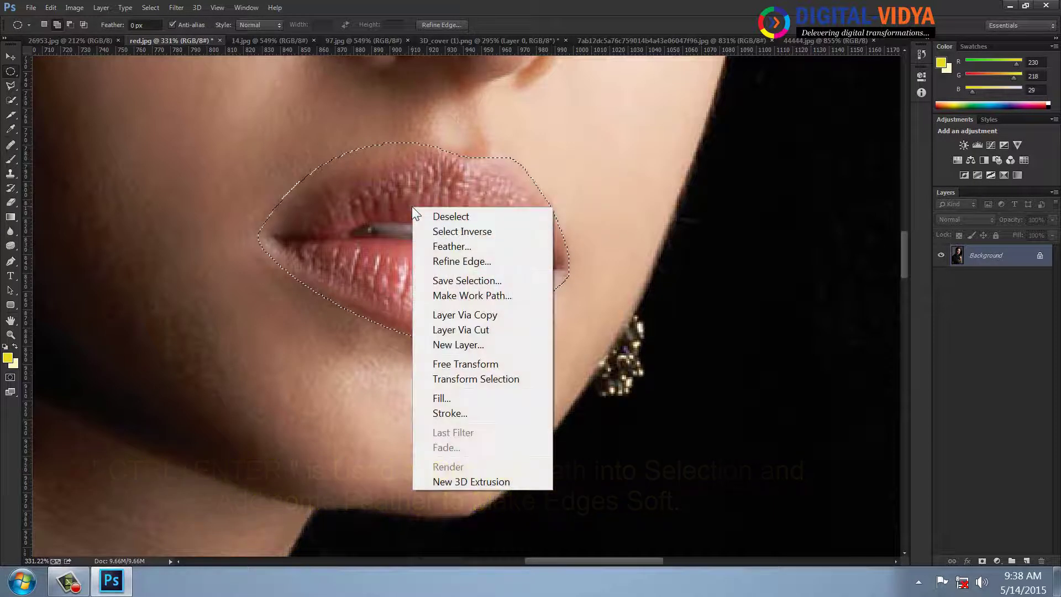
pyautogui.click(465, 315)
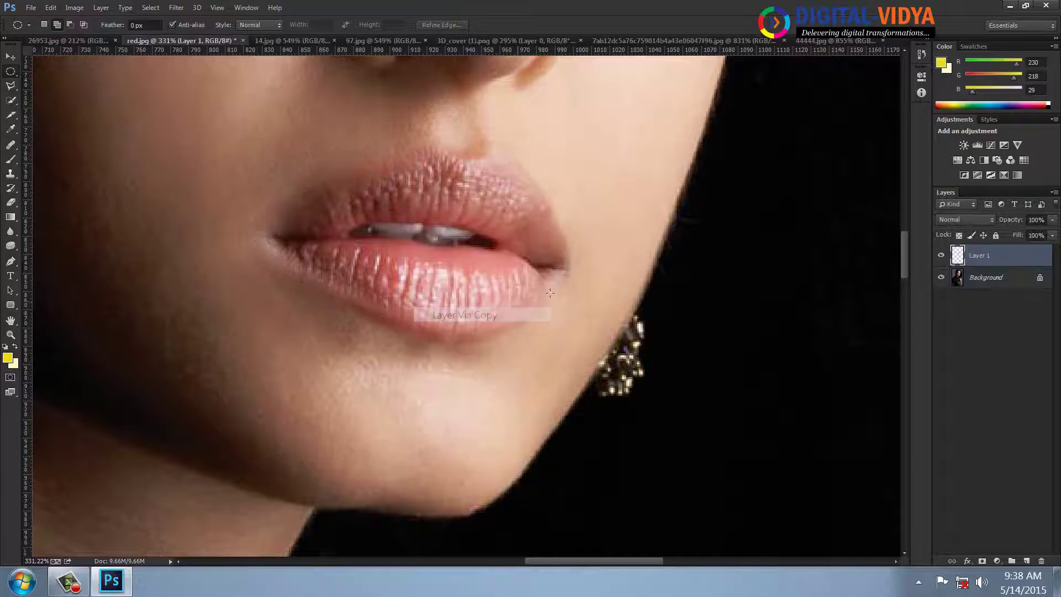
pyautogui.click(940, 277)
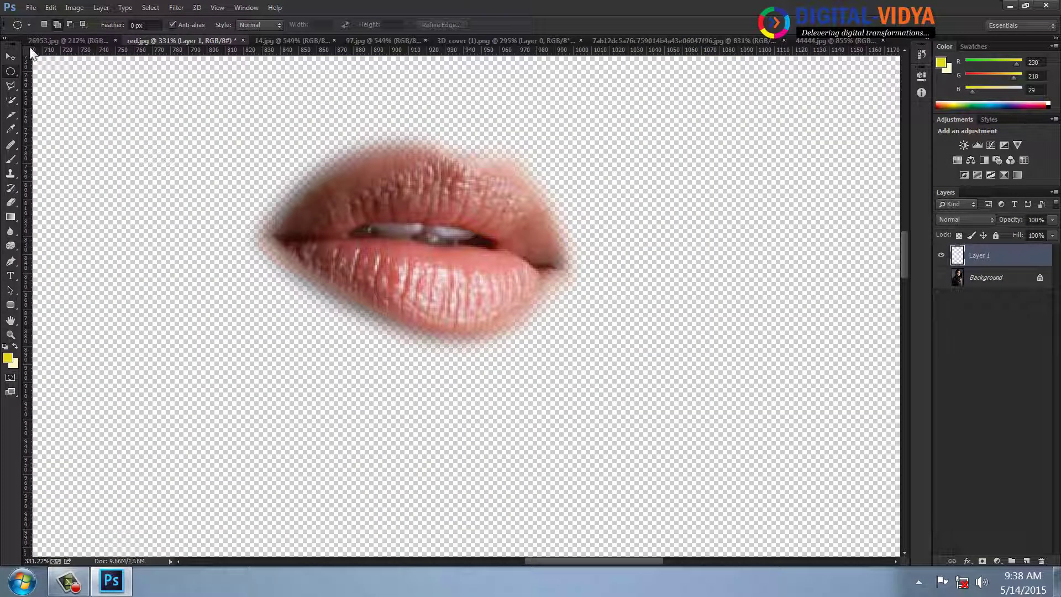
# Trace a Pen path along the upper edge of the mouth opening, above the teeth, to its far corner
pyautogui.click(10, 57)
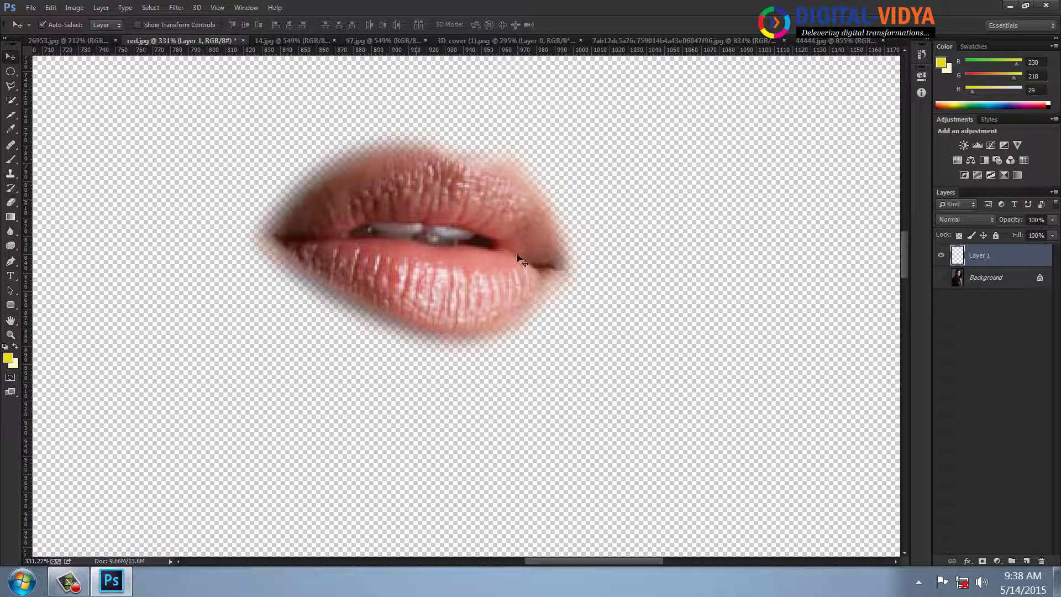
pyautogui.scroll(4, 519, 255)
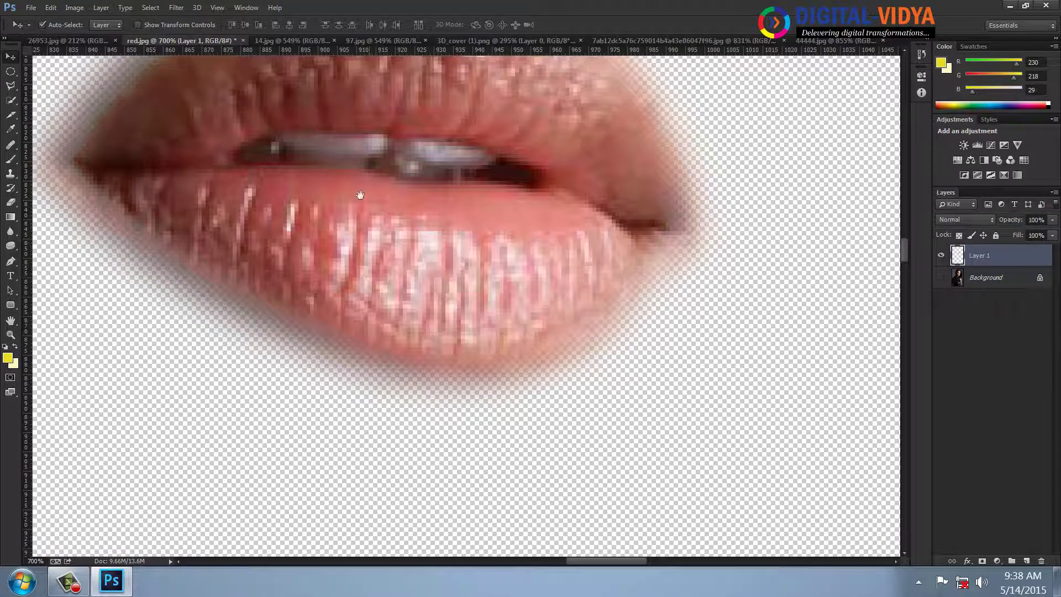
pyautogui.moveTo(359, 195); pyautogui.dragTo(370, 285)
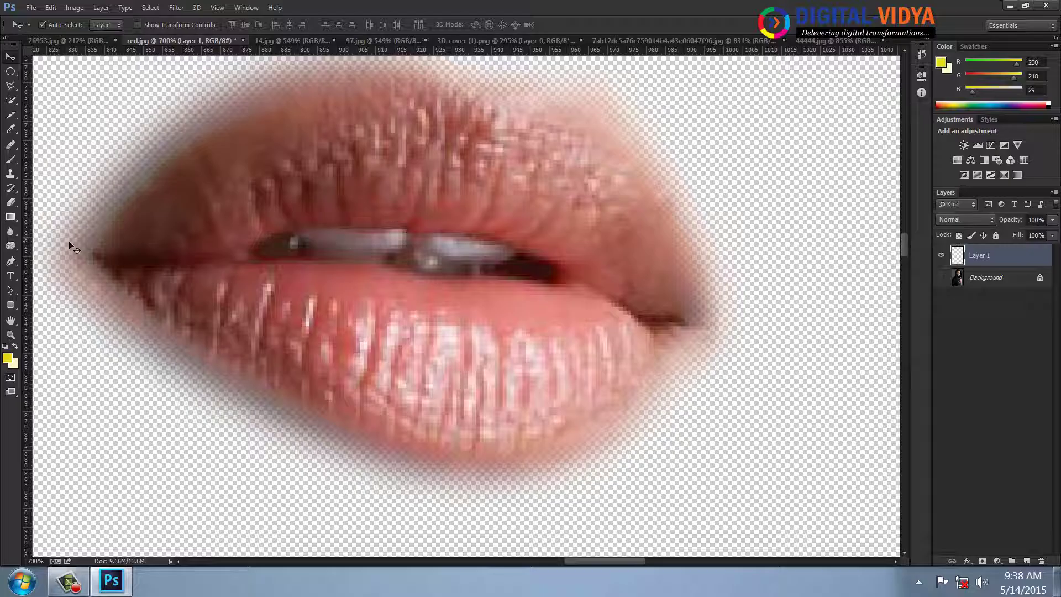
pyautogui.click(10, 262)
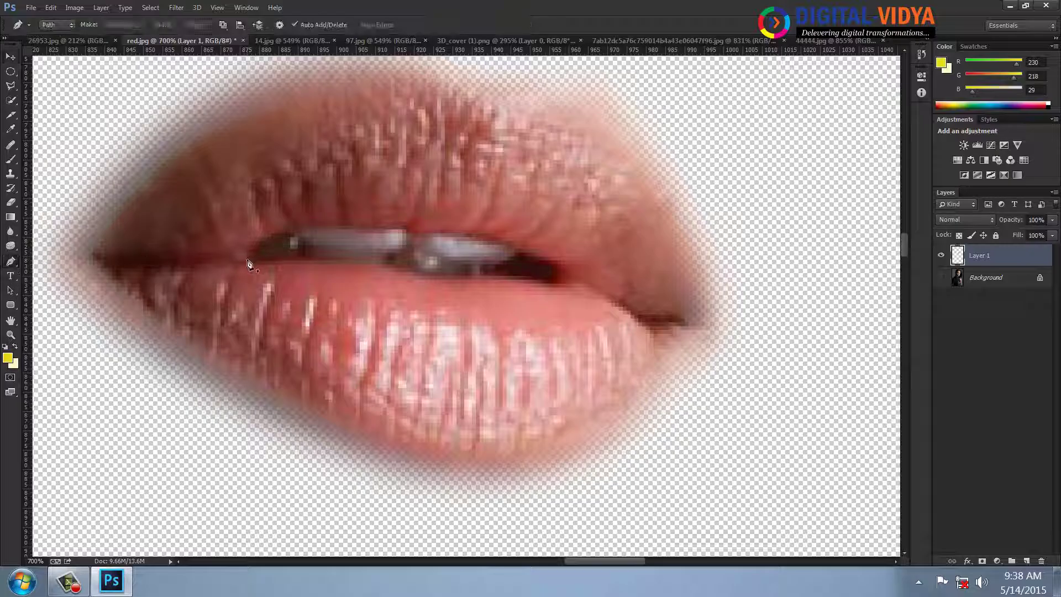
pyautogui.click(256, 261)
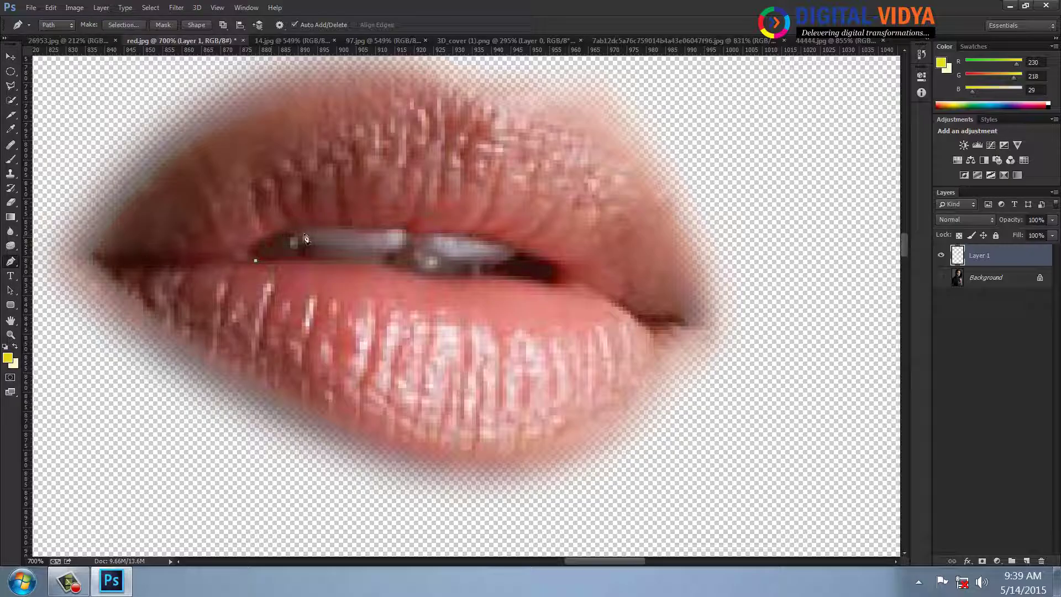
pyautogui.moveTo(298, 228); pyautogui.dragTo(328, 230)
pyautogui.moveTo(414, 234); pyautogui.dragTo(452, 240)
pyautogui.keyDown('alt'); pyautogui.click(414, 234); pyautogui.keyUp('alt')
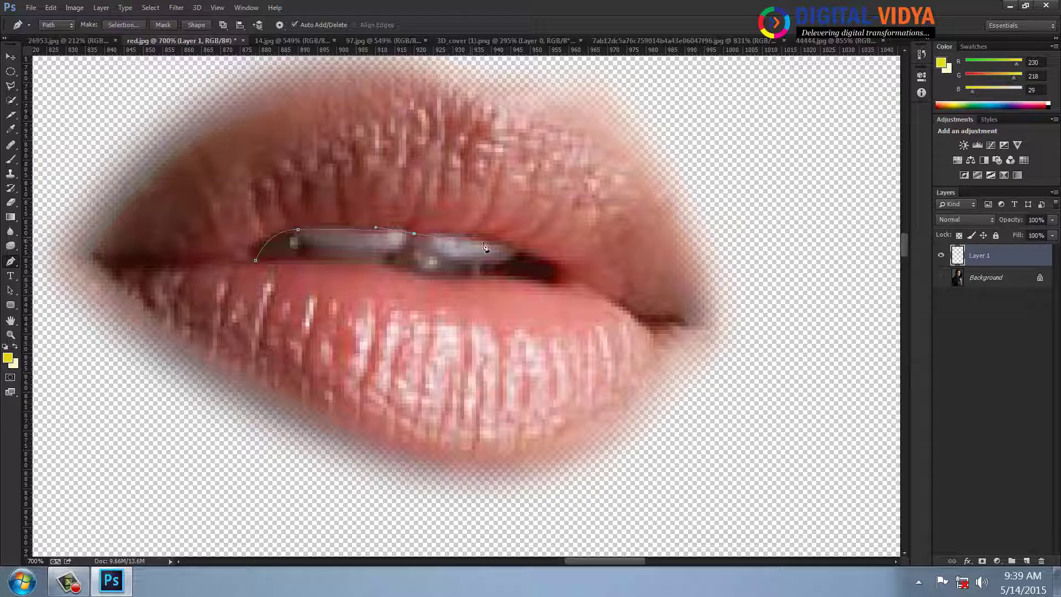
pyautogui.moveTo(557, 269); pyautogui.dragTo(572, 282)
pyautogui.keyDown('alt'); pyautogui.click(557, 270); pyautogui.keyUp('alt')
# Close the path along the lower edge of the mouth opening and turn it into a selection
pyautogui.click(557, 279)
pyautogui.moveTo(402, 269); pyautogui.dragTo(389, 269)
pyautogui.keyDown('alt'); pyautogui.click(403, 268); pyautogui.keyUp('alt')
pyautogui.moveTo(256, 262); pyautogui.dragTo(198, 269)
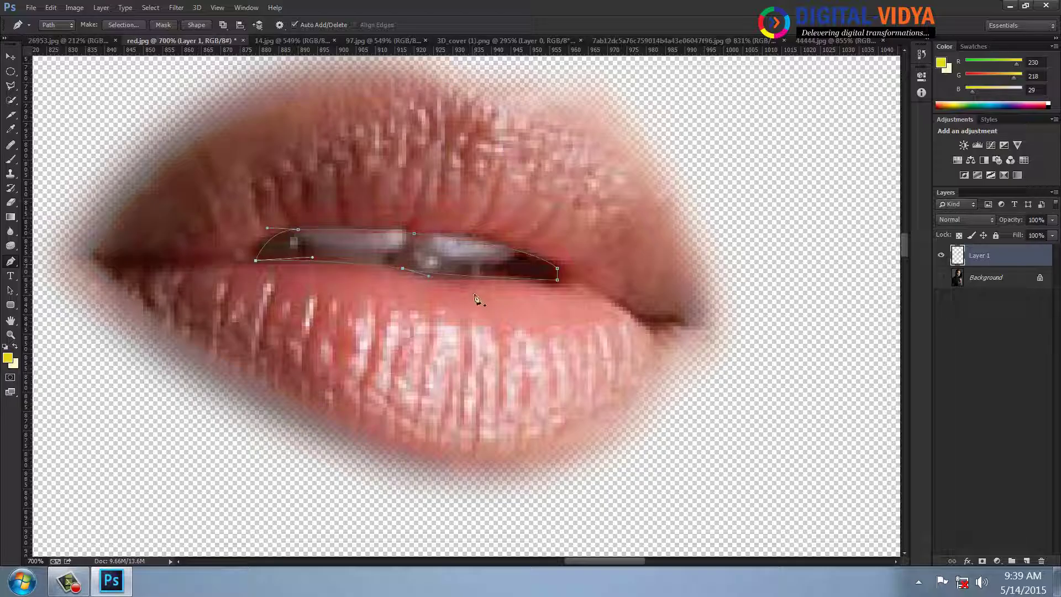
pyautogui.hotkey('ctrl', 'Return')
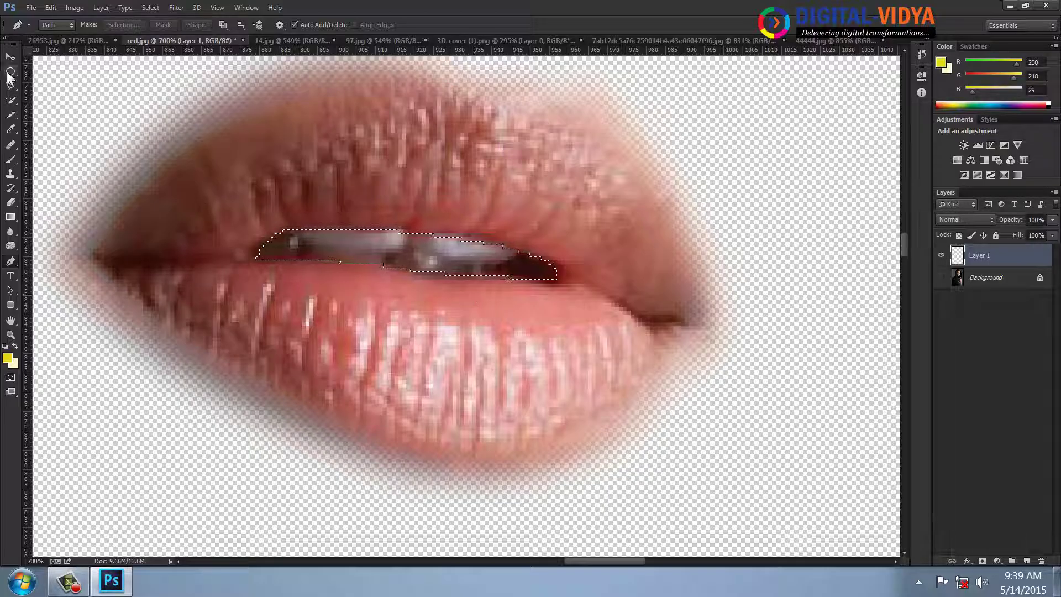
# Feather the mouth-opening selection by 1 pixel, delete the teeth area from the lips layer, and deselect
pyautogui.press('m')
pyautogui.rightClick(360, 233)
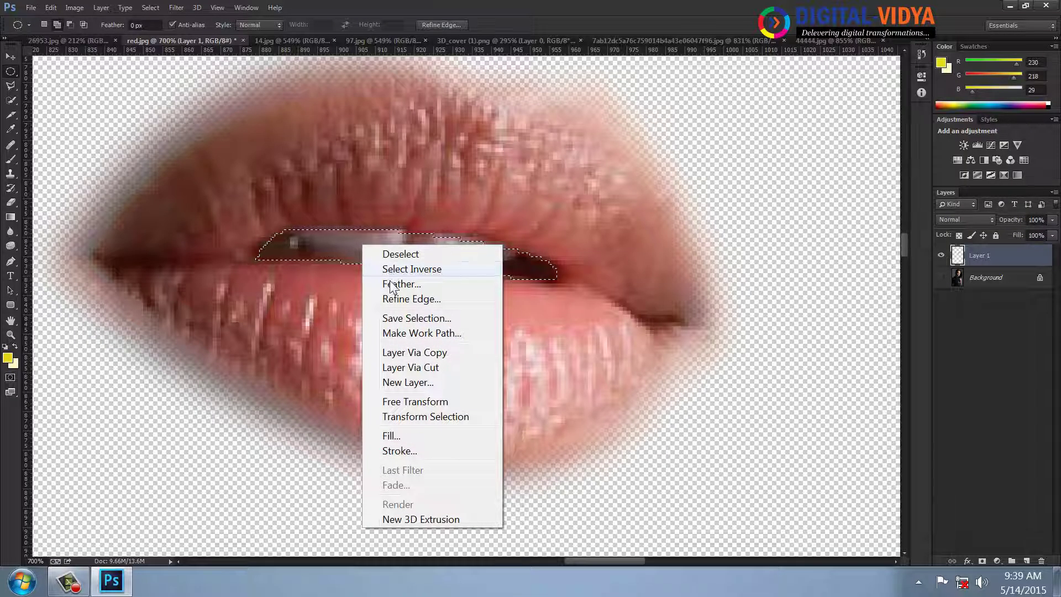
pyautogui.click(386, 283)
pyautogui.write('1')
pyautogui.press('Return')
pyautogui.press('Delete')
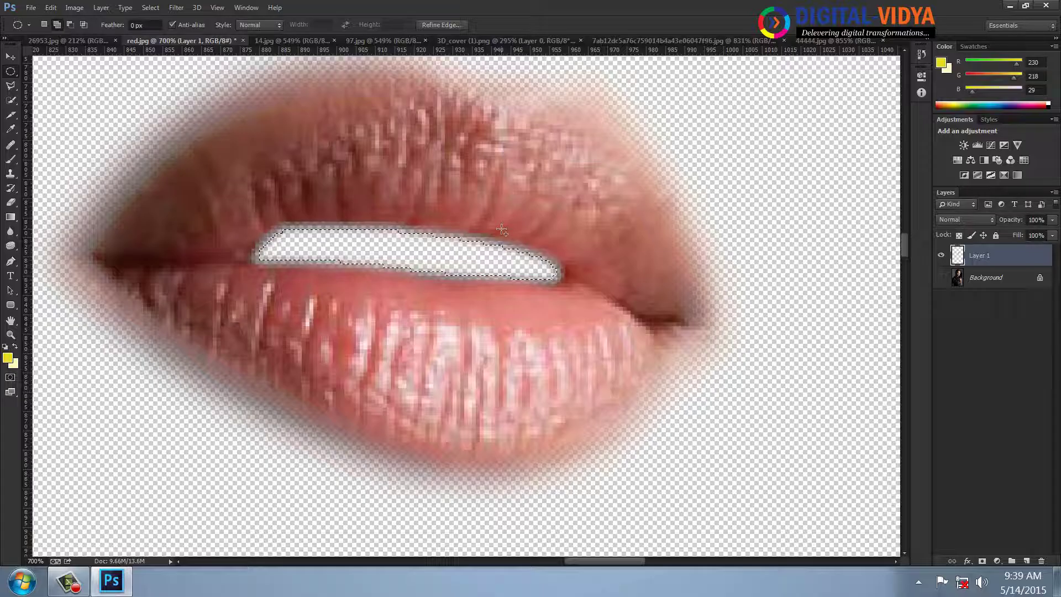
pyautogui.hotkey('ctrl', 'd')
# Show the Styles panel, undock it as a floating panel beside the lips, and enlarge it
pyautogui.hotkey('ctrl', '-')
pyautogui.hotkey('ctrl', '-')
pyautogui.hotkey('ctrl', '-')
pyautogui.hotkey('ctrl', '-')
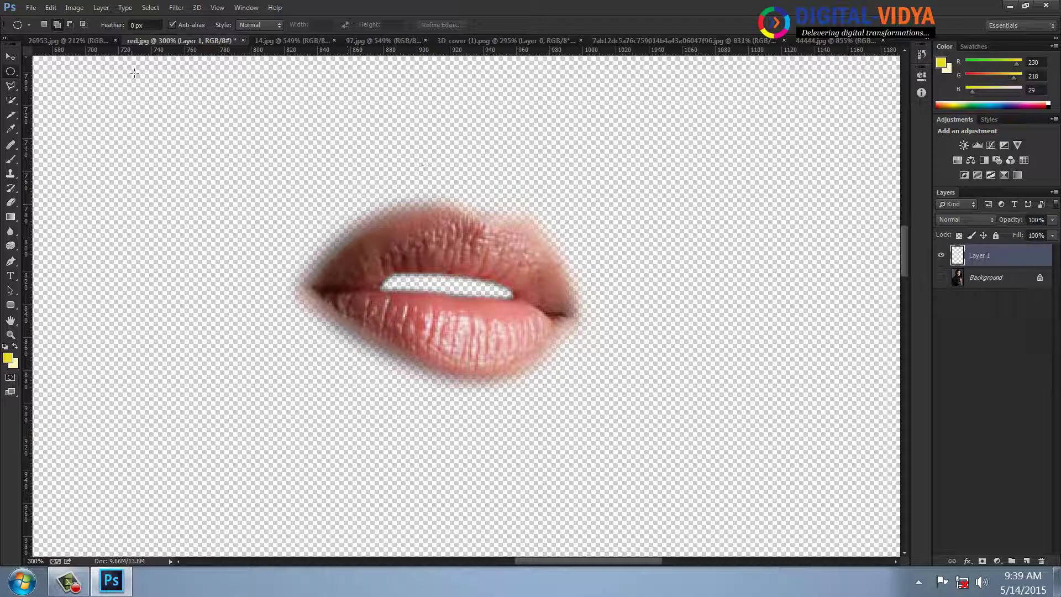
pyautogui.click(248, 7)
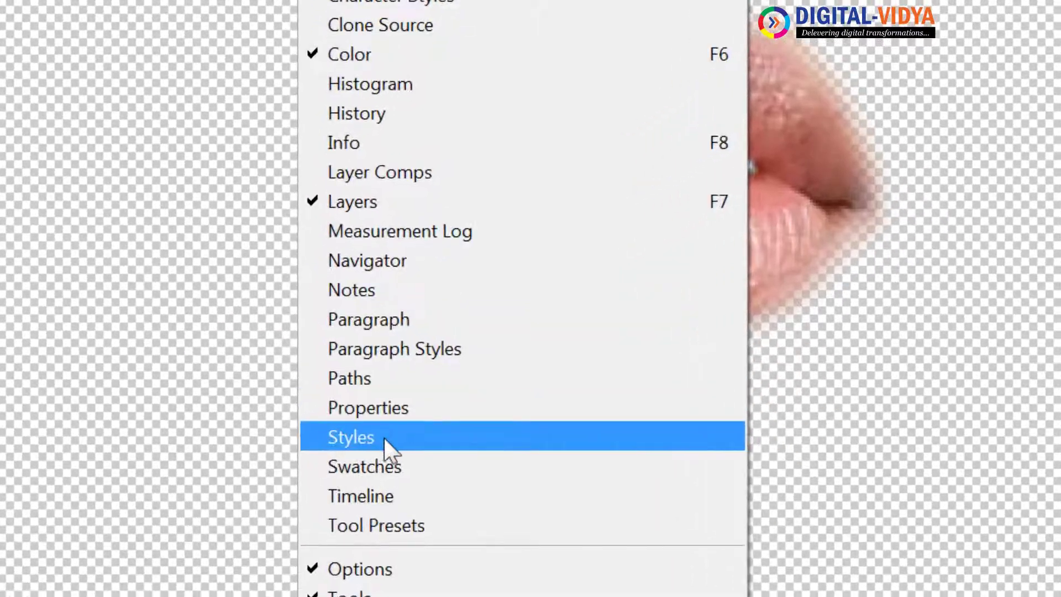
pyautogui.click(353, 438)
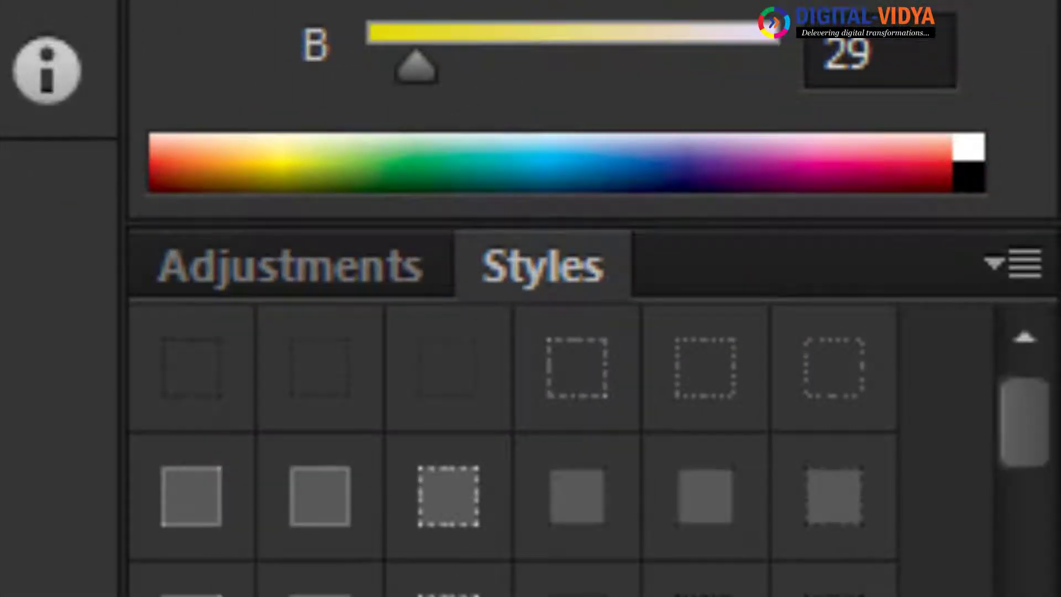
pyautogui.moveTo(530, 287); pyautogui.dragTo(310, 266)
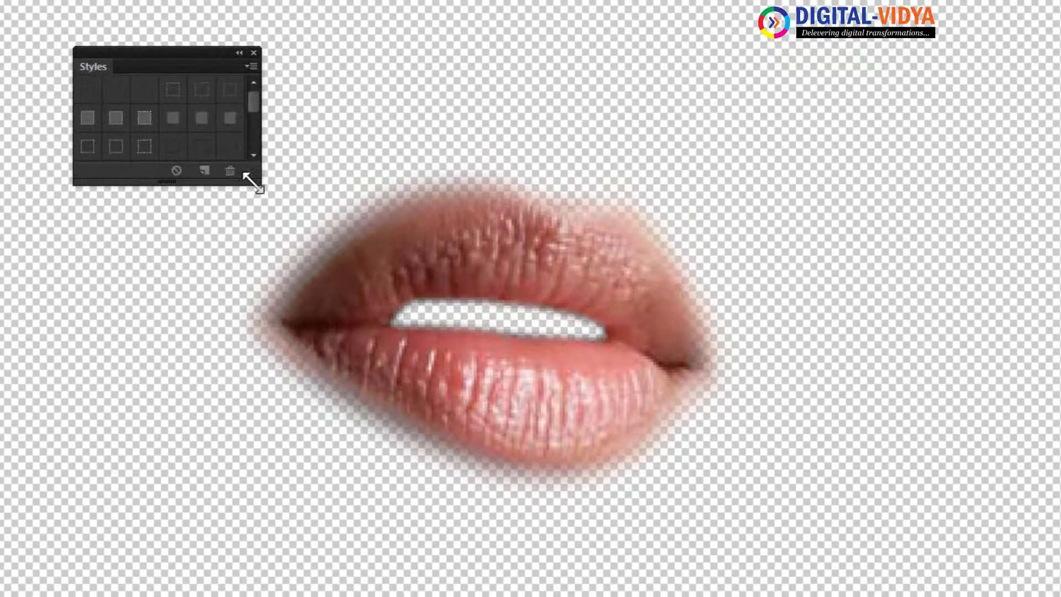
pyautogui.moveTo(192, 198); pyautogui.dragTo(317, 378)
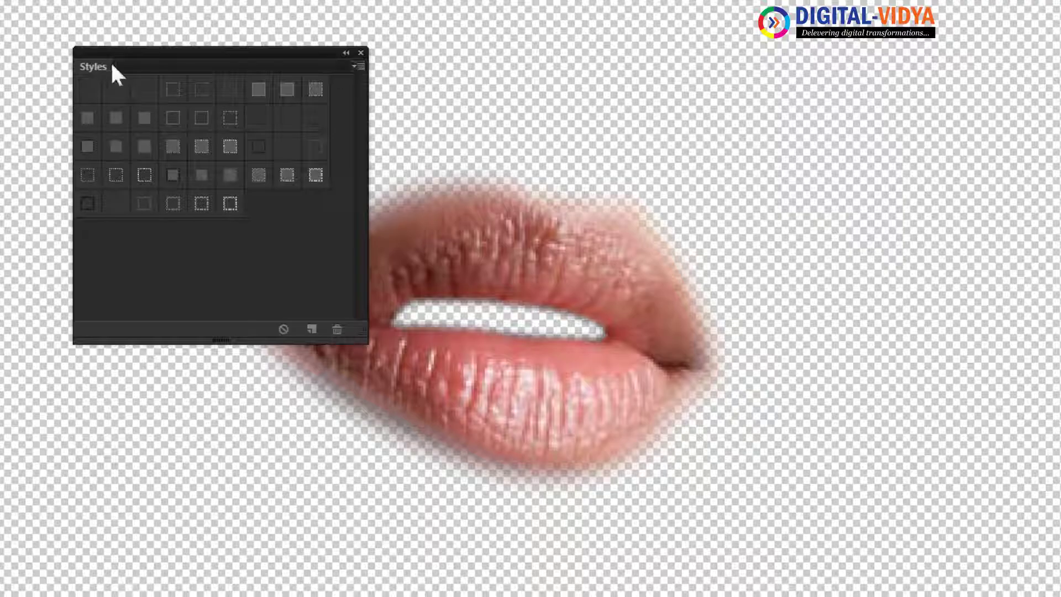
# Replace the current styles with the Photographic Effects set
pyautogui.click(357, 66)
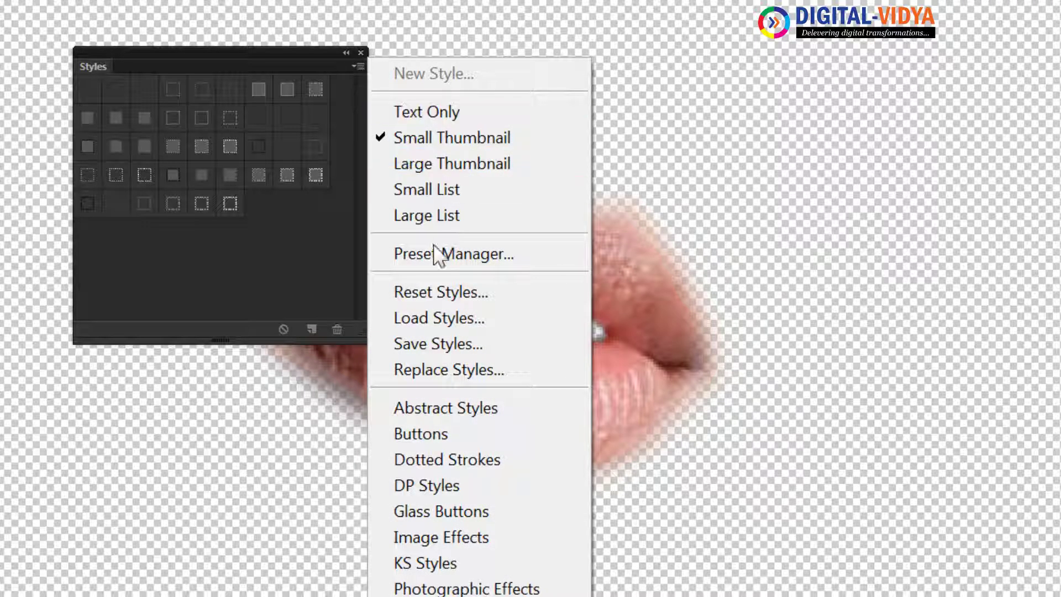
pyautogui.click(474, 587)
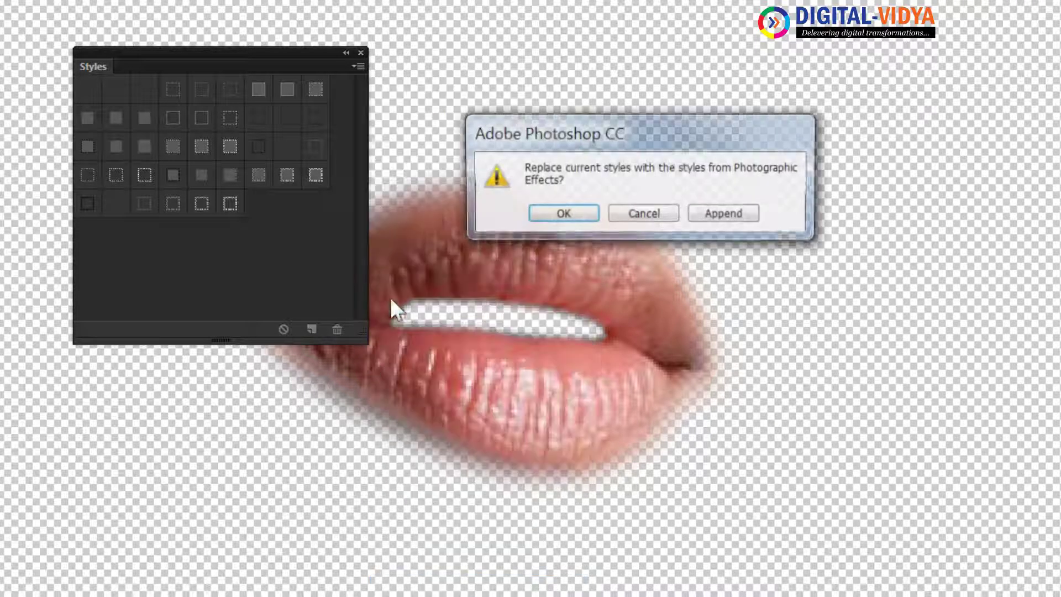
pyautogui.click(566, 211)
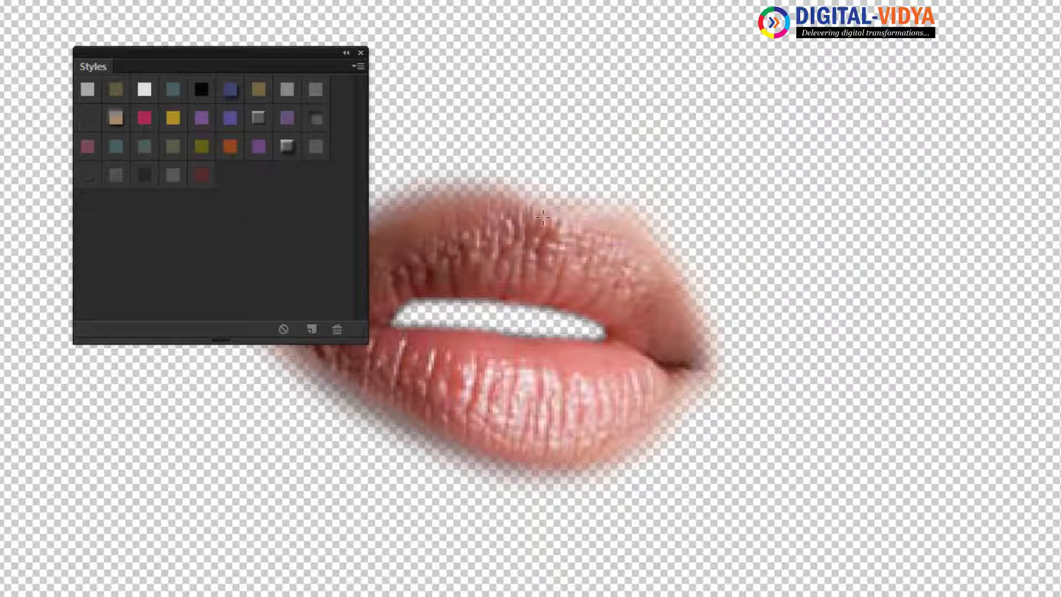
# Try the muted pink and golden yellow styles on the lips layer, then settle on the purple style
pyautogui.click(86, 147)
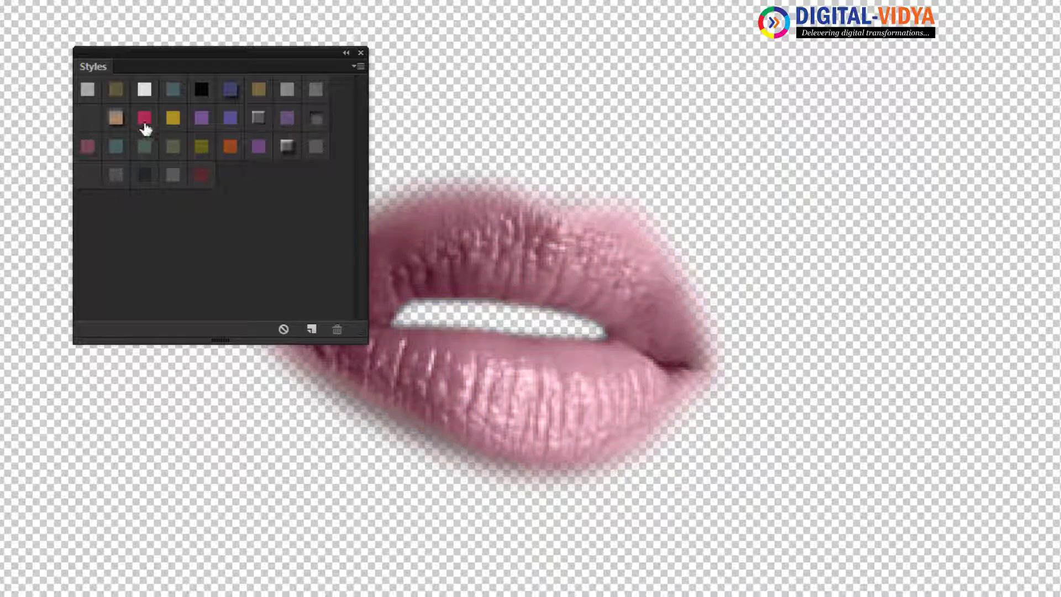
pyautogui.click(172, 122)
pyautogui.click(206, 124)
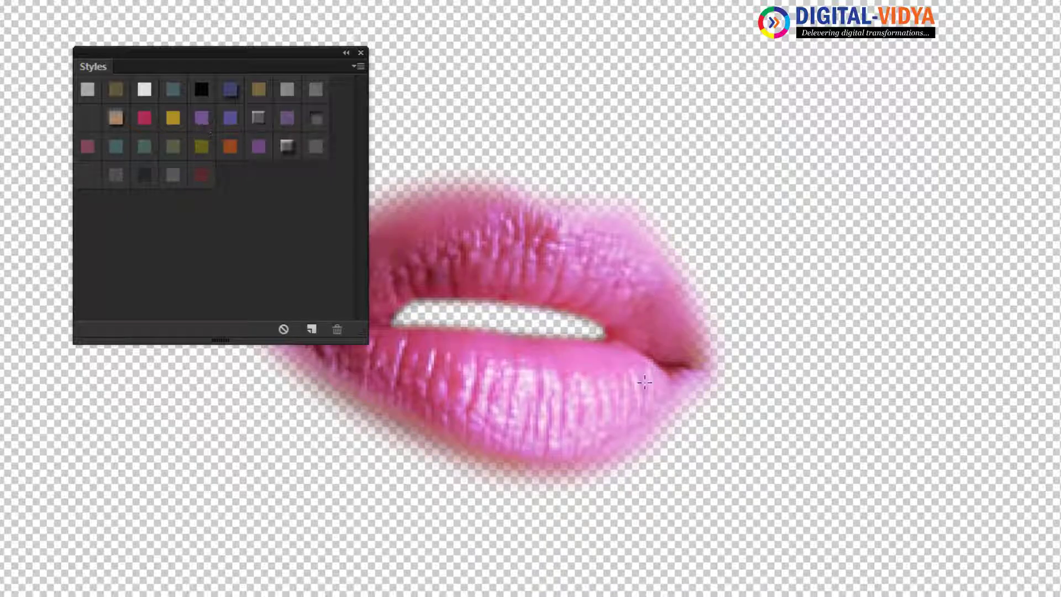
# Close the Styles panel and show the whole portrait with the recolored lips
pyautogui.click(360, 53)
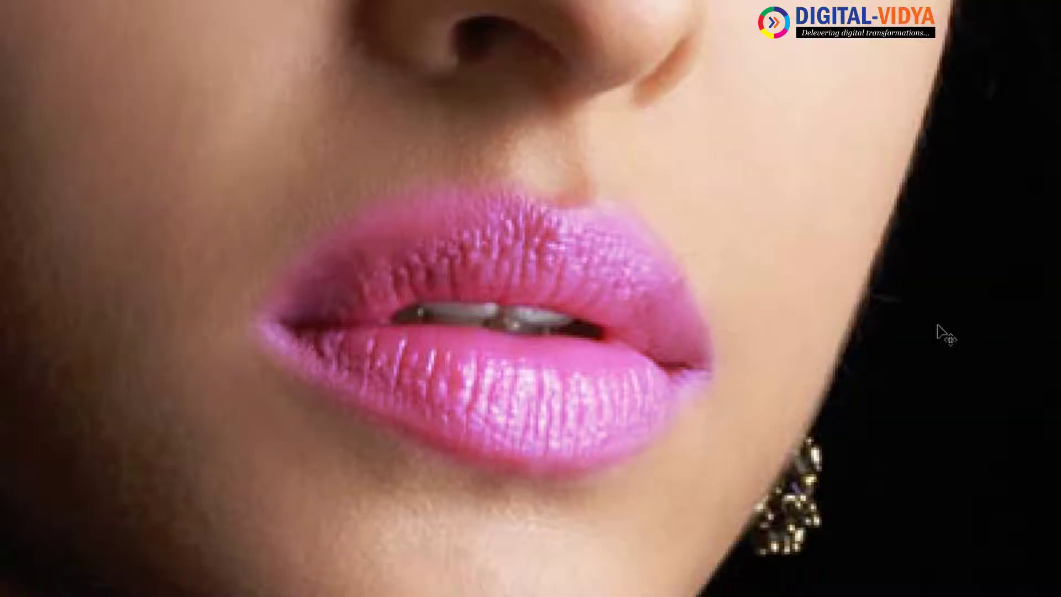
pyautogui.hotkey('ctrl', '0')
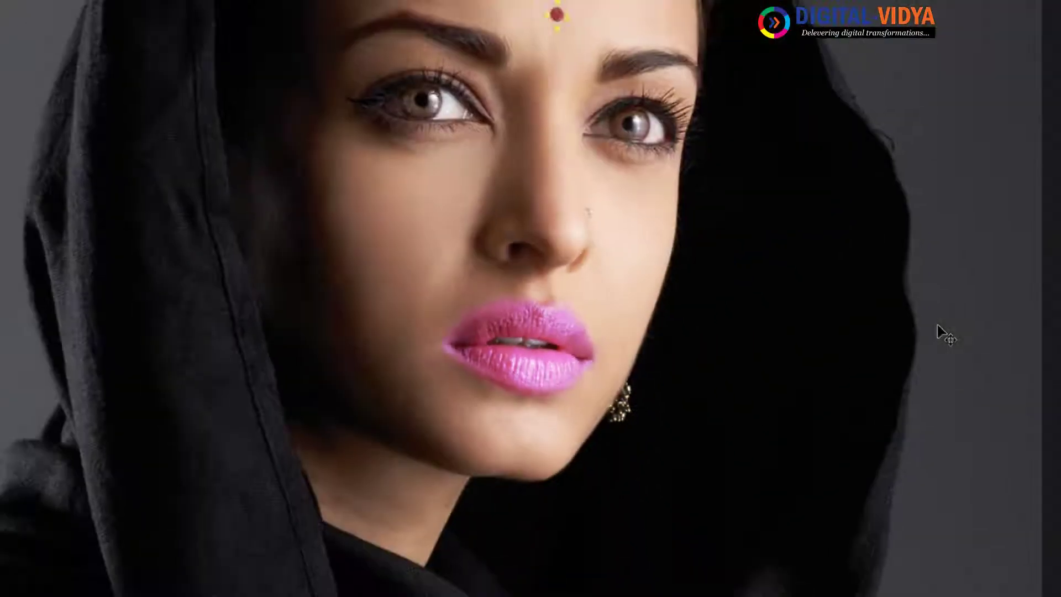
pyautogui.hotkey('ctrl', '0')
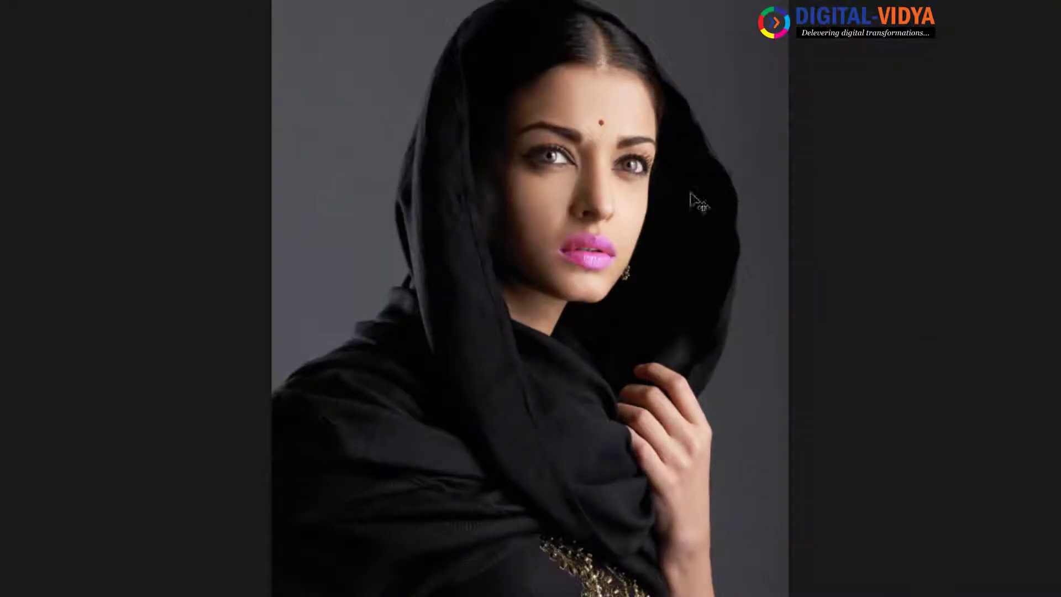
# Trace the iris of the eye on the image's left with the Pen tool on the Background layer and convert the path to a selection
pyautogui.moveTo(502, 117); pyautogui.dragTo(711, 233)
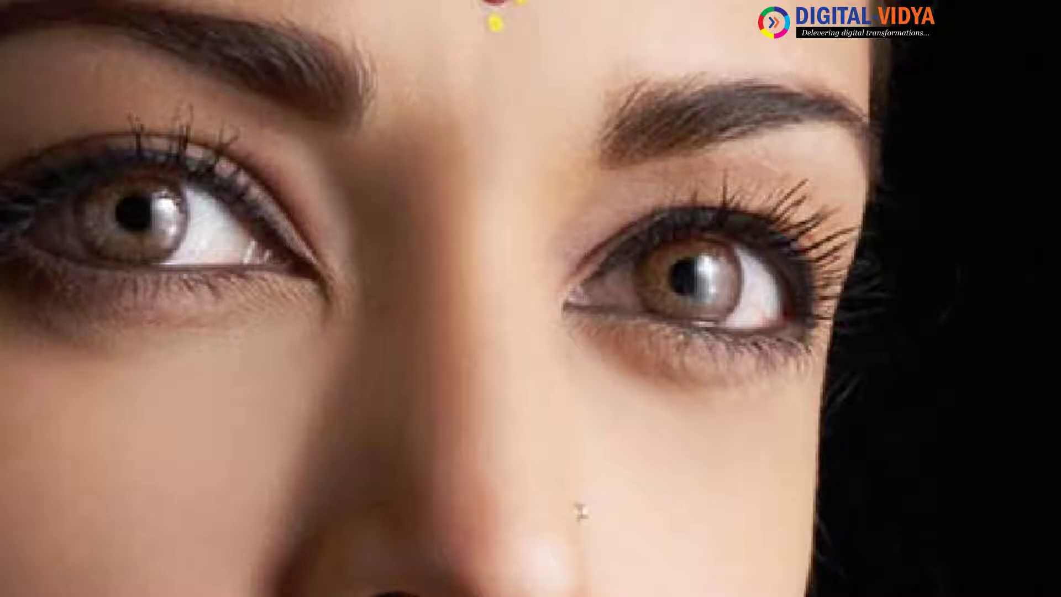
pyautogui.hotkey('ctrl', '+')
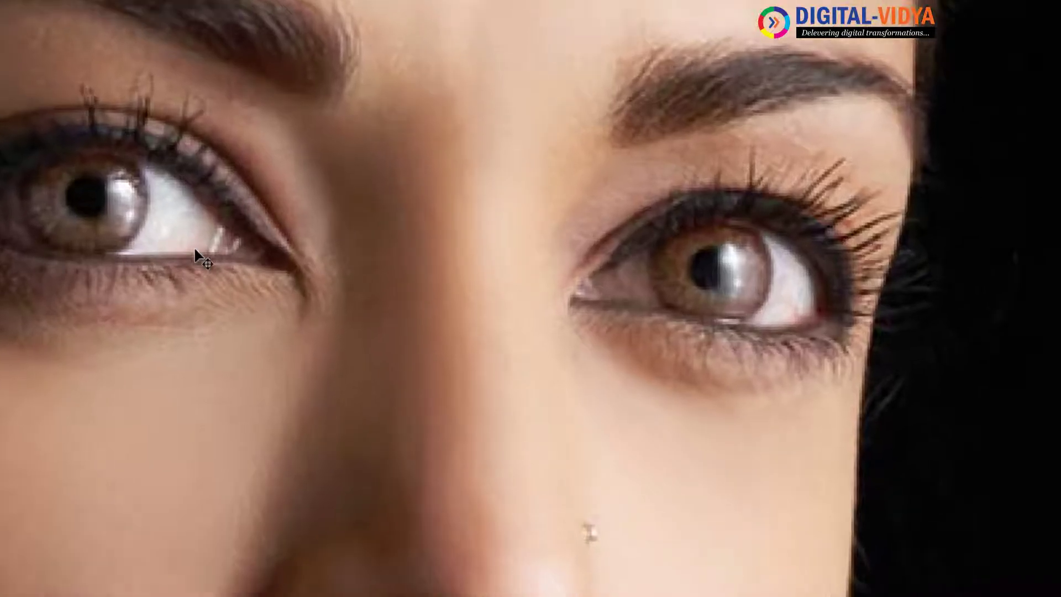
pyautogui.moveTo(87, 195); pyautogui.dragTo(472, 252)
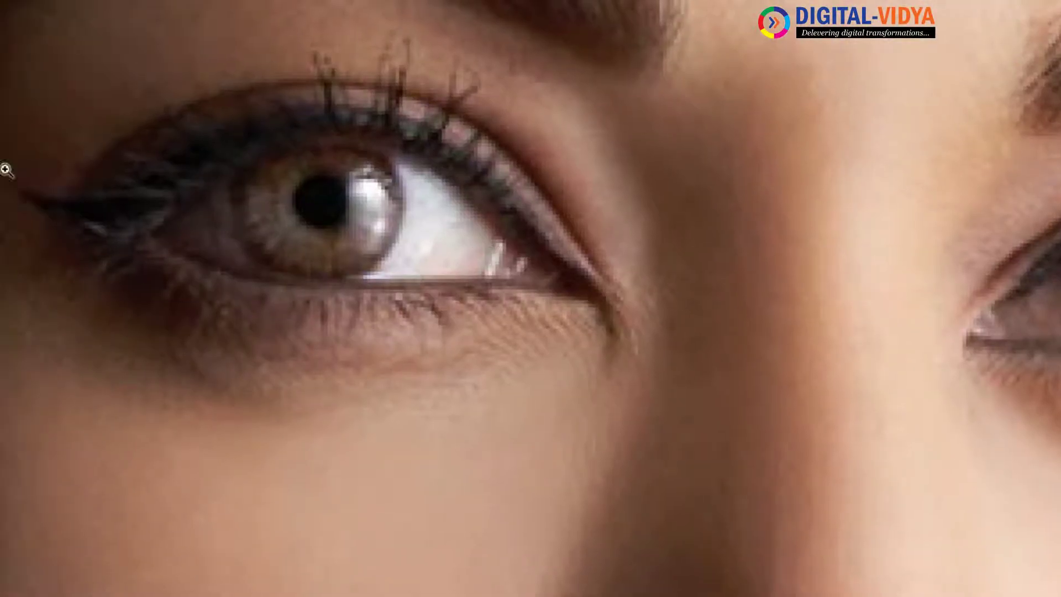
pyautogui.hotkey('ctrl', '-')
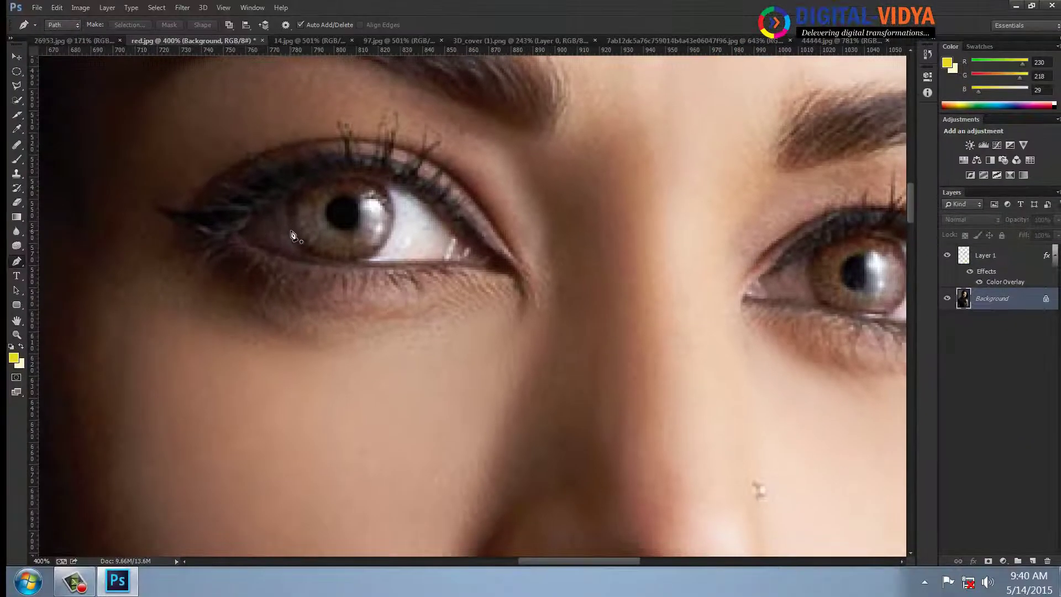
pyautogui.click(289, 232)
pyautogui.moveTo(298, 188); pyautogui.dragTo(314, 181)
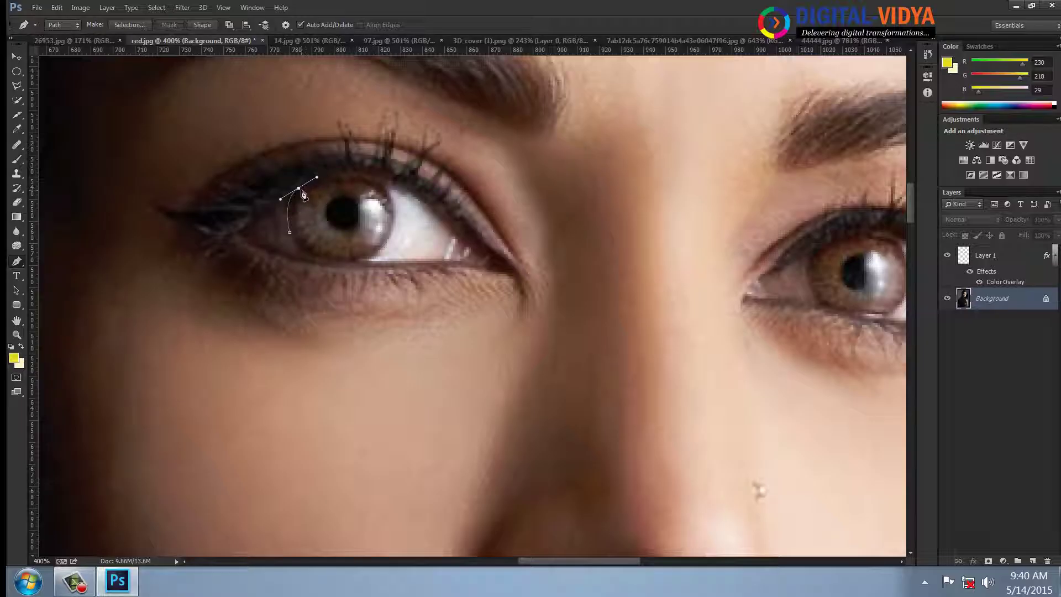
pyautogui.click(298, 189)
pyautogui.moveTo(390, 195); pyautogui.dragTo(429, 244)
pyautogui.click(389, 196)
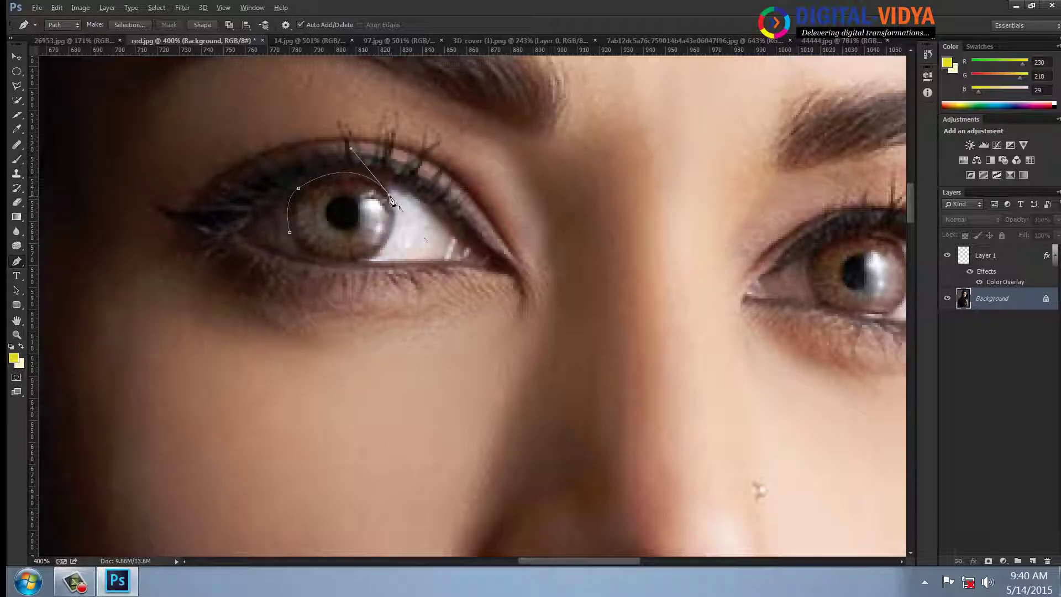
pyautogui.moveTo(357, 266); pyautogui.dragTo(308, 280)
pyautogui.click(356, 267)
pyautogui.moveTo(291, 238); pyautogui.dragTo(273, 197)
pyautogui.hotkey('ctrl', 'Return')
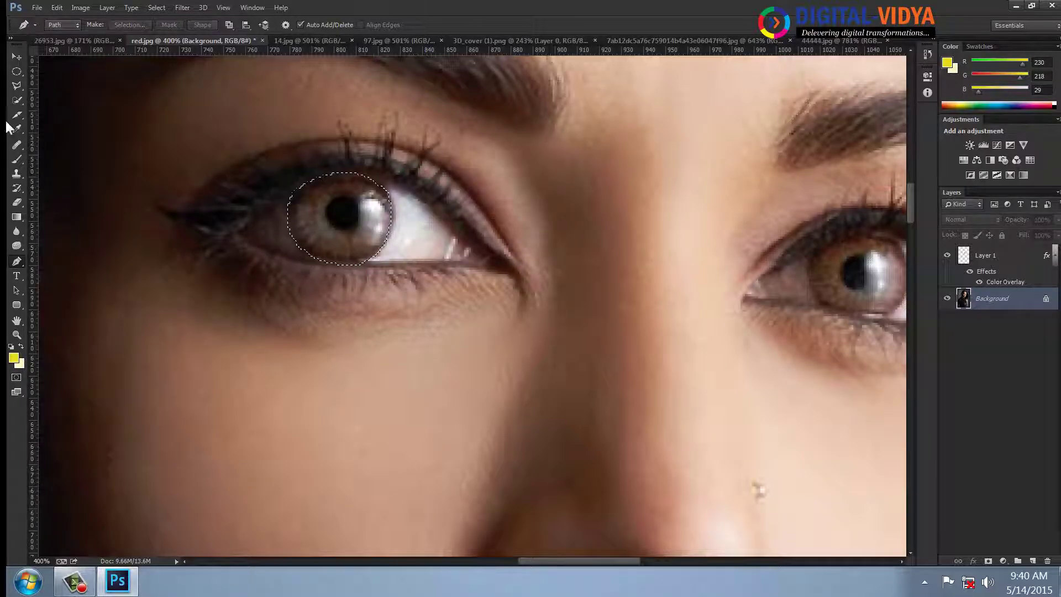
# Feather the iris selection and copy it from the Background onto its own layer
pyautogui.click(16, 72)
pyautogui.rightClick(346, 208)
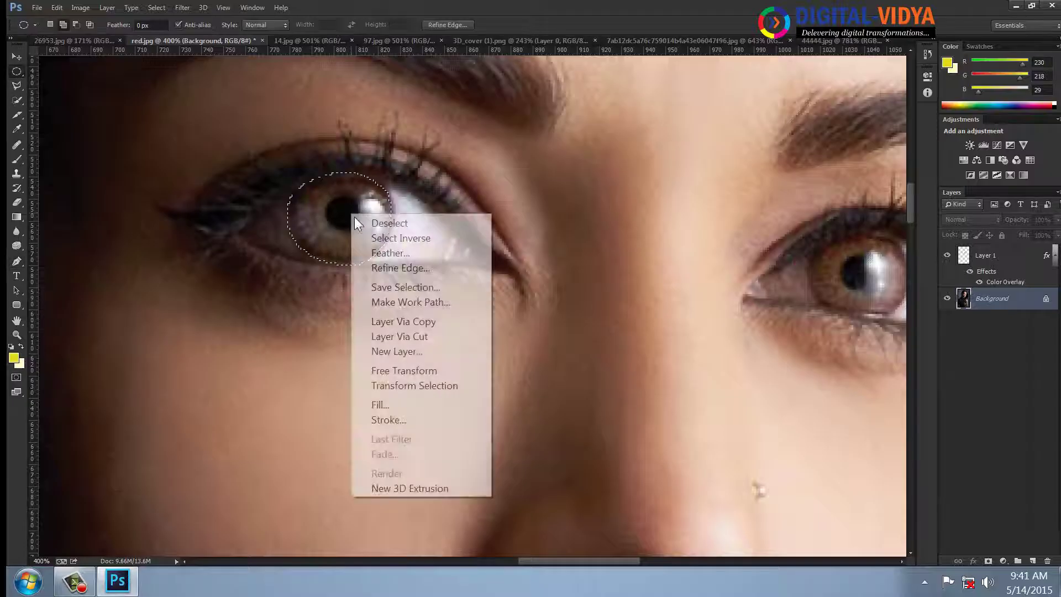
pyautogui.click(375, 249)
pyautogui.press('Return')
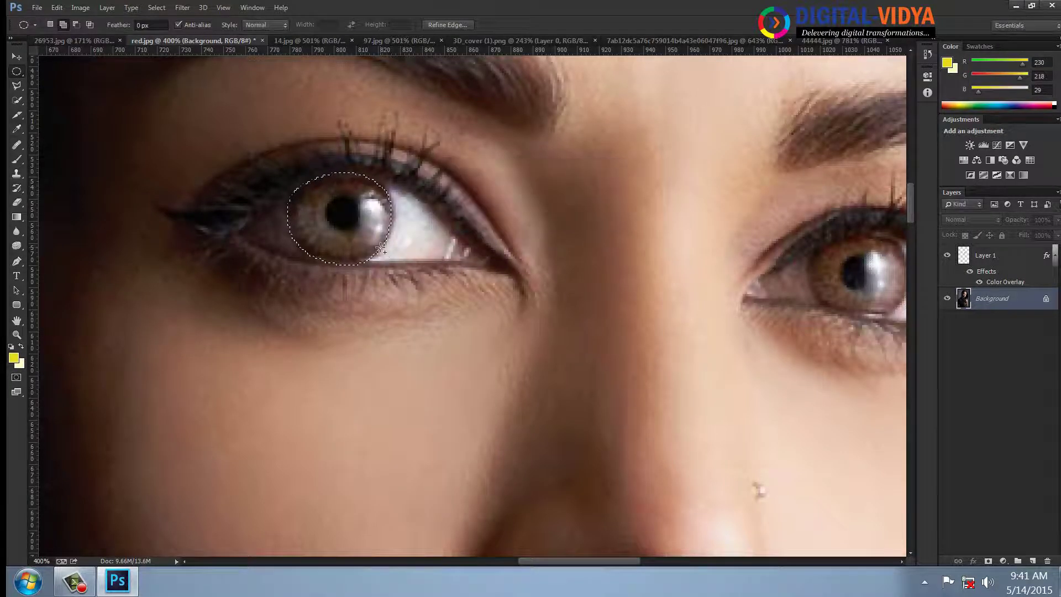
pyautogui.hotkey('ctrl', 'j')
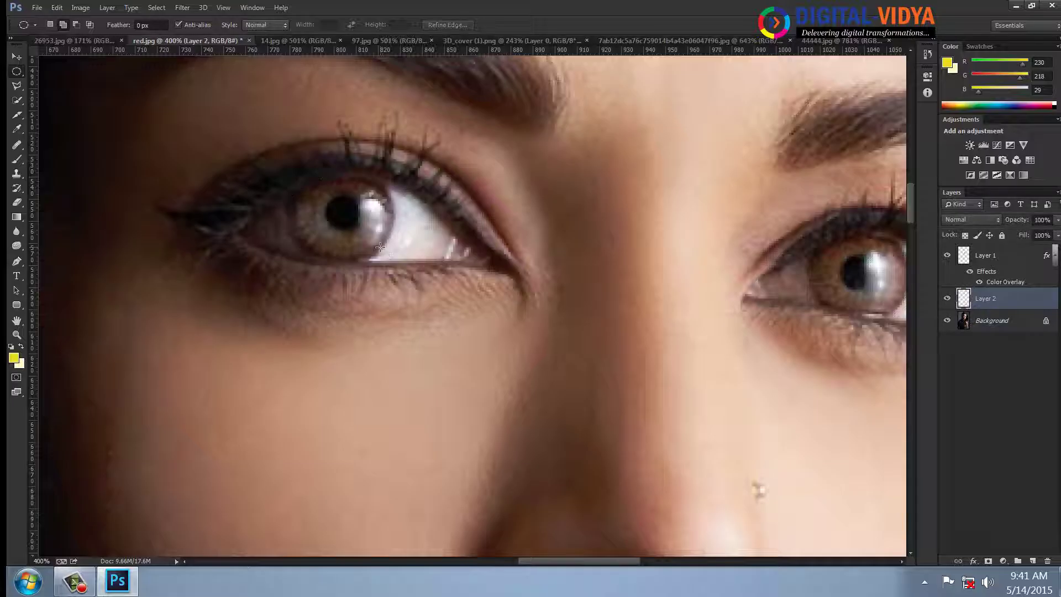
# Show the Styles panel again and place it between the two eyes, clear of the copied iris
pyautogui.click(16, 57)
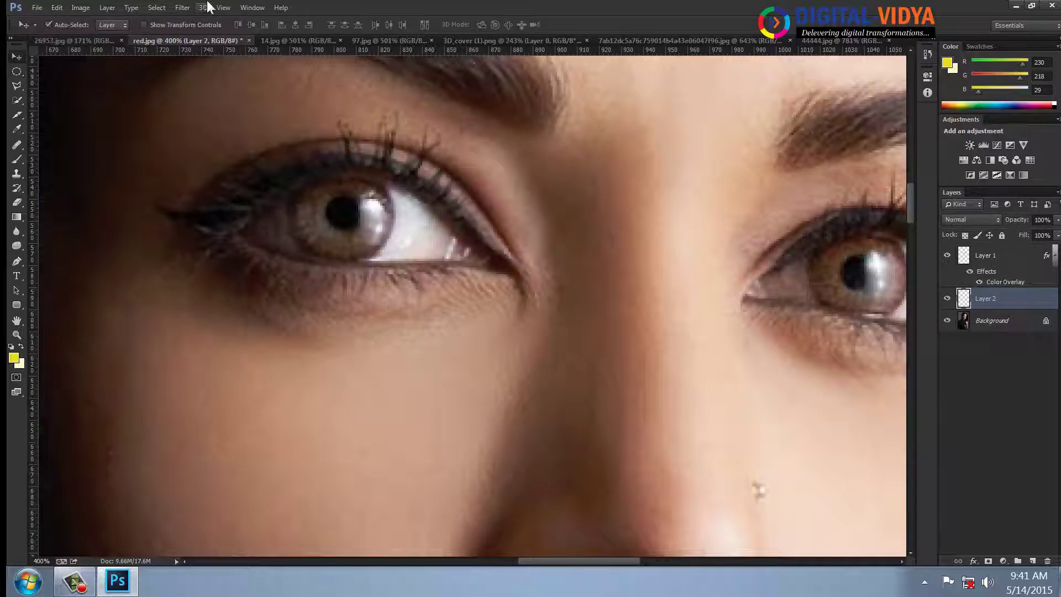
pyautogui.click(246, 7)
pyautogui.click(320, 442)
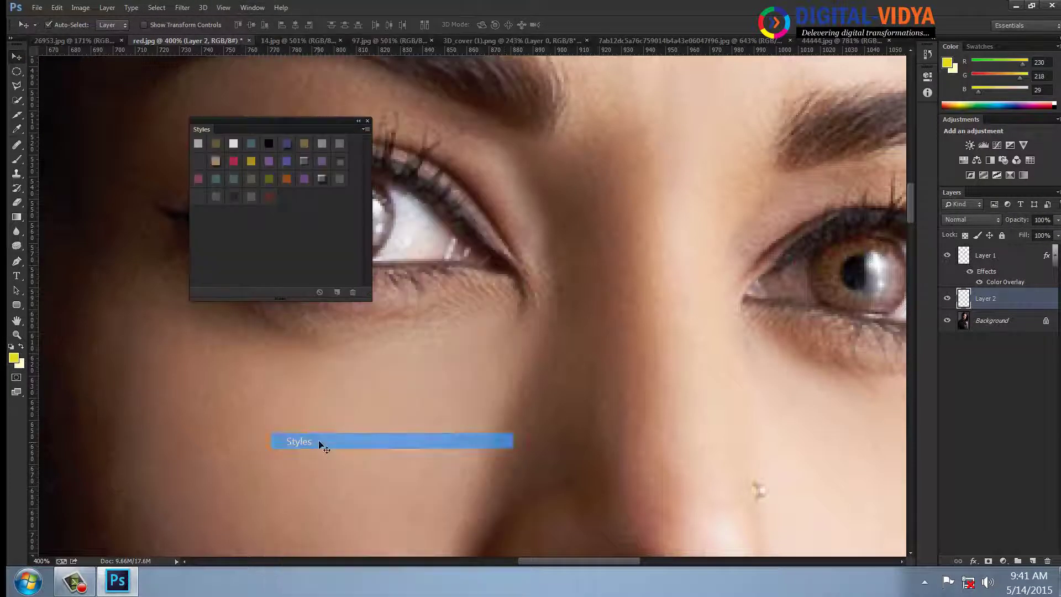
pyautogui.moveTo(258, 120); pyautogui.dragTo(611, 116)
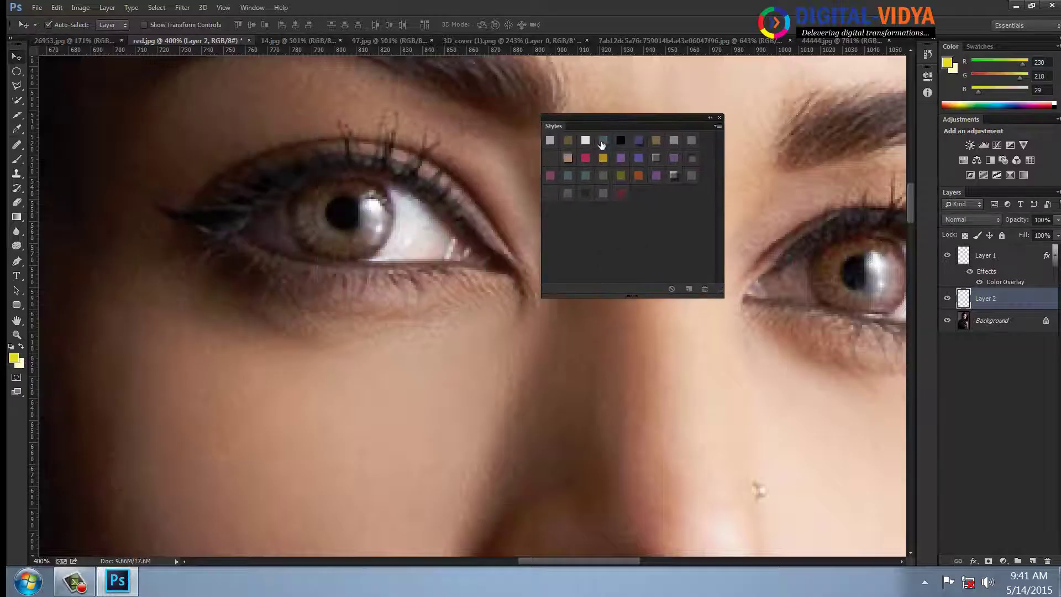
# Try several color styles, including blue, on the iris layer, settle on the orange style, and close the Styles panel
pyautogui.click(603, 158)
pyautogui.click(601, 174)
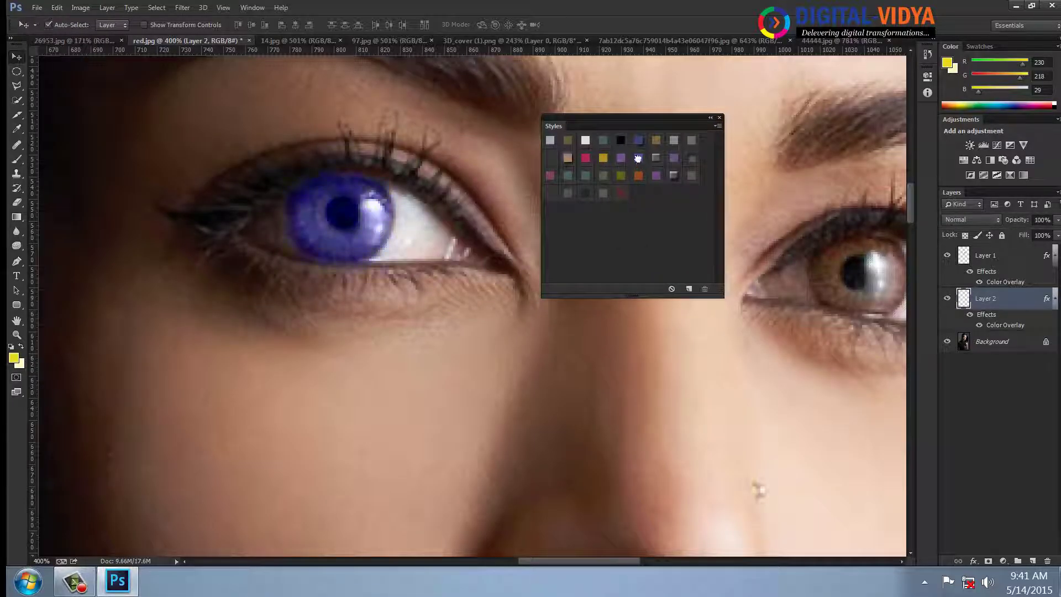
pyautogui.click(638, 176)
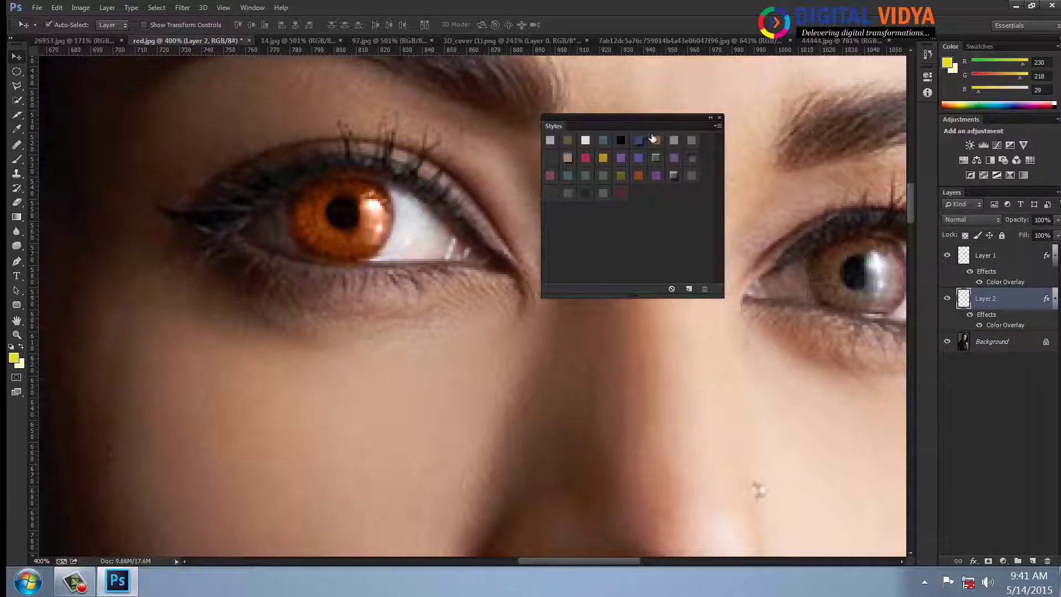
pyautogui.click(719, 117)
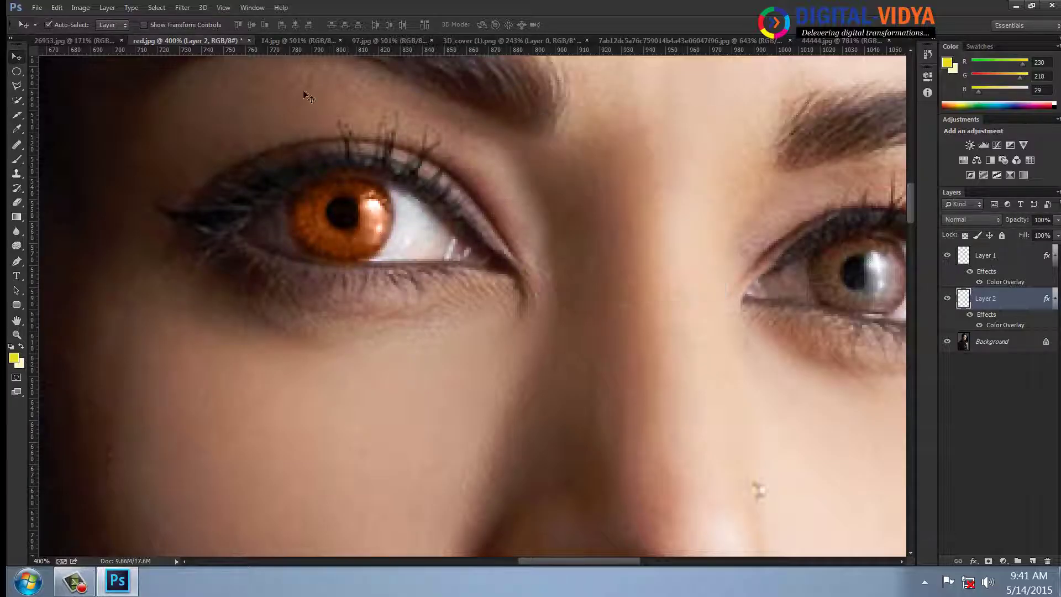
# Set the orange iris layer's opacity to 50%
pyautogui.click(1048, 220)
pyautogui.write('50')
pyautogui.press('Return')
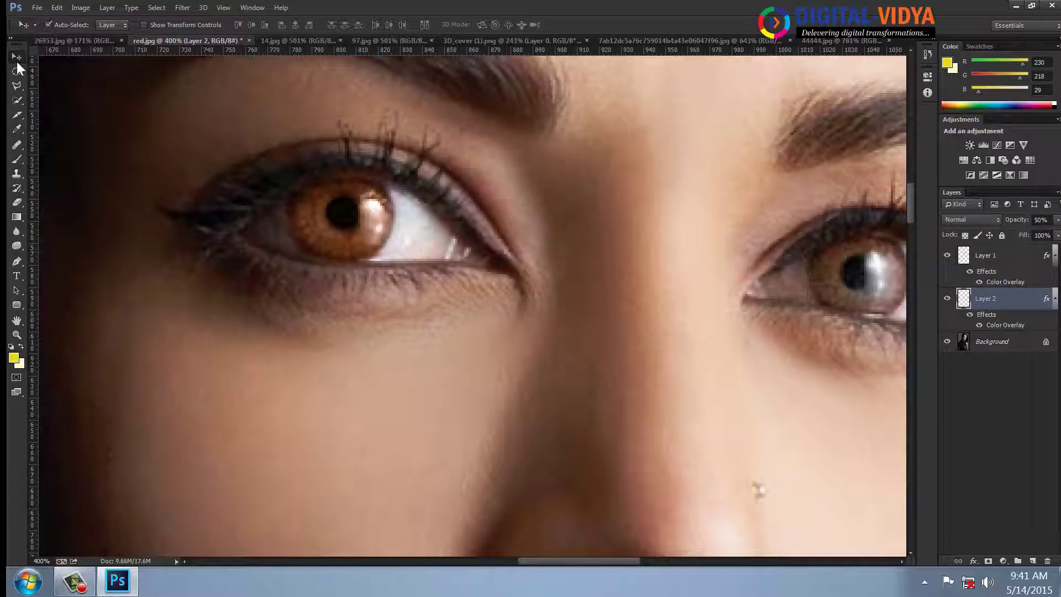
# Duplicate the orange iris layer and place the copy over the other eye's iris
pyautogui.moveTo(552, 270); pyautogui.dragTo(403, 267)
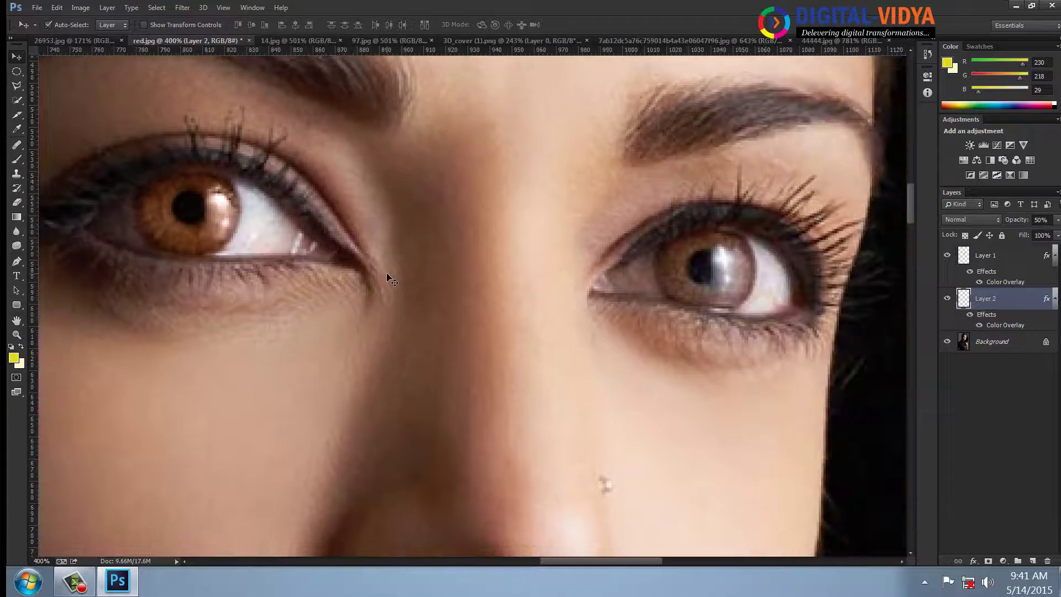
pyautogui.moveTo(257, 224); pyautogui.dragTo(718, 276)
pyautogui.moveTo(362, 251); pyautogui.dragTo(457, 213)
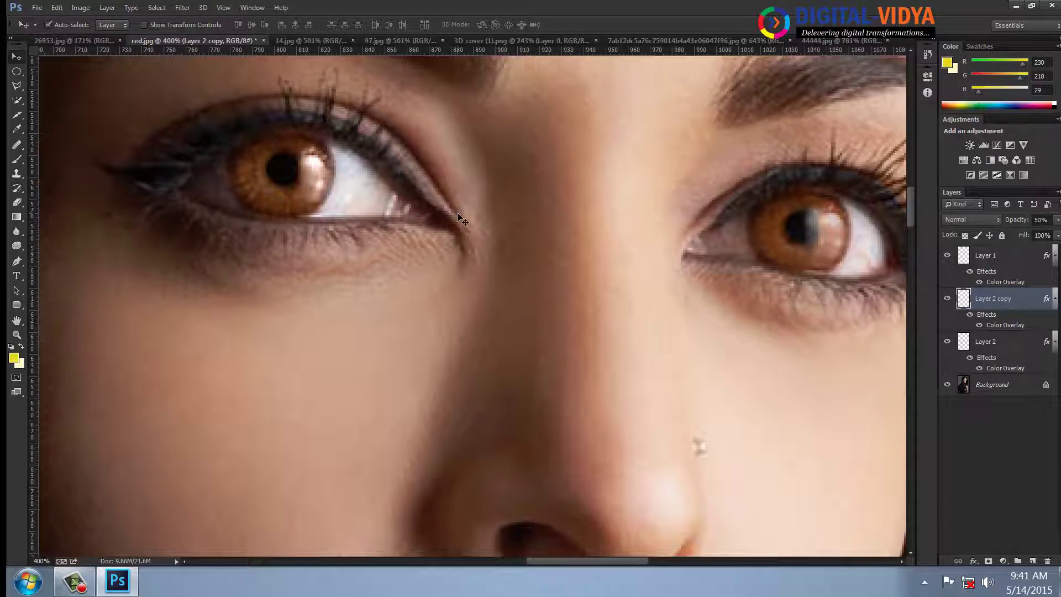
pyautogui.hotkey('ctrl', '0')
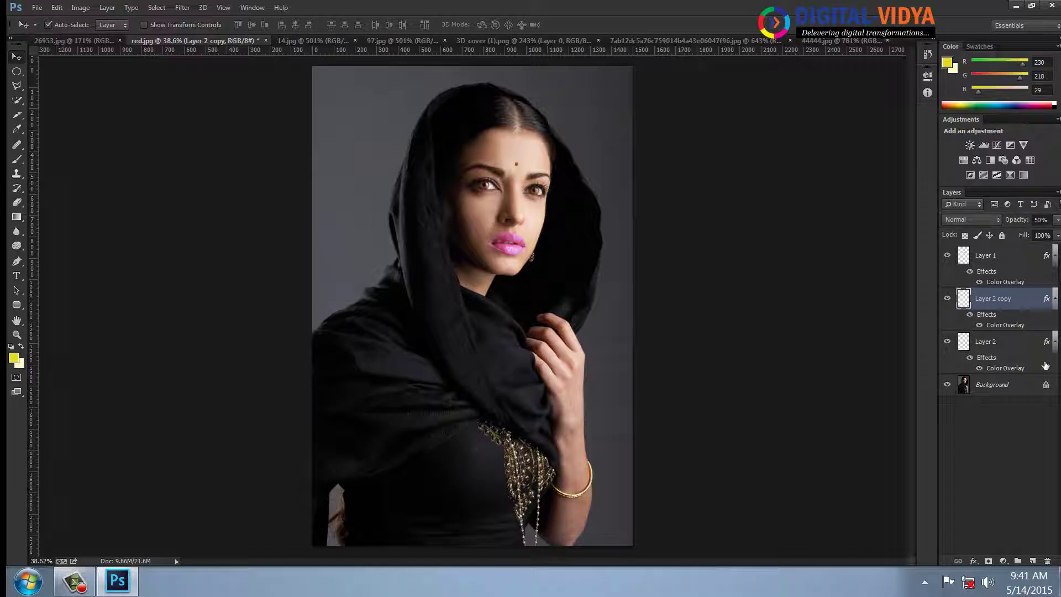
# Merge the lips layer, Layer 2 copy and Layer 2 into a single layer above the Background
pyautogui.click(997, 257)
pyautogui.keyDown('shift'); pyautogui.click(994, 298); pyautogui.keyUp('shift')
pyautogui.keyDown('shift'); pyautogui.click(996, 343); pyautogui.keyUp('shift')
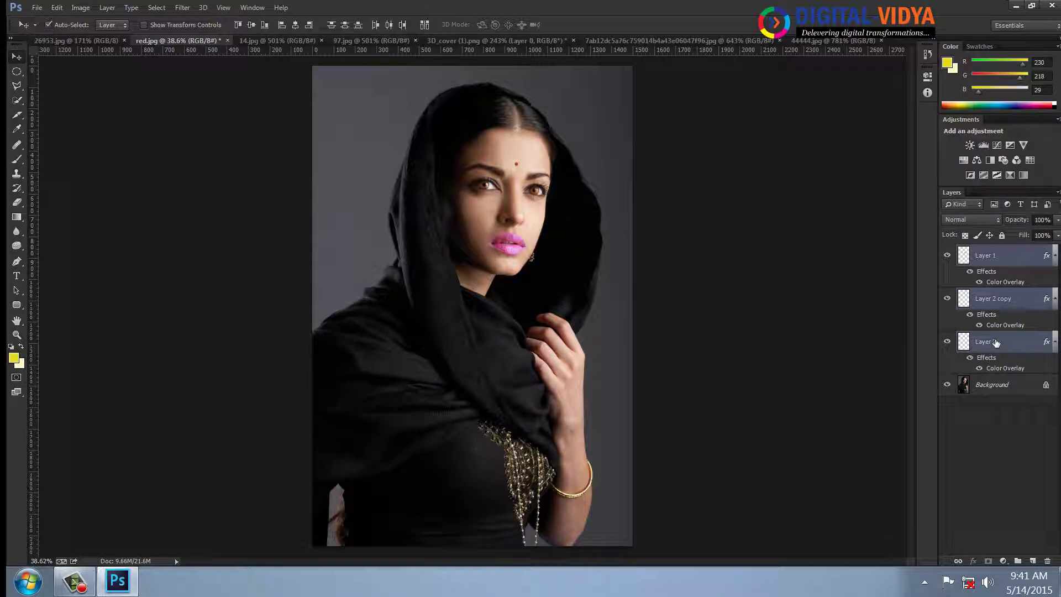
pyautogui.hotkey('ctrl', 'e')
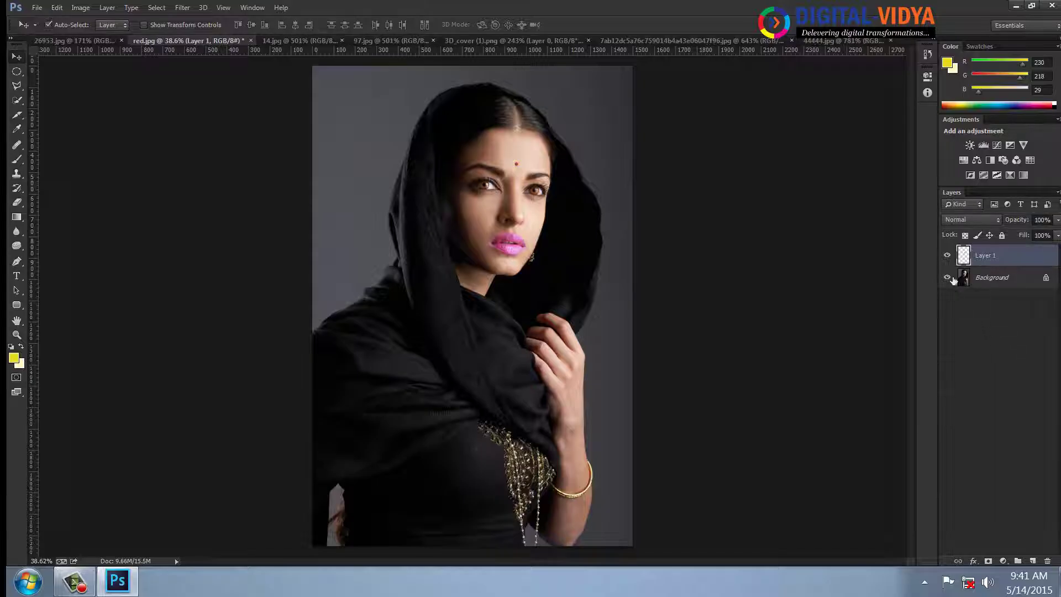
# Compare the face before and after recoloring by toggling the merged layer's visibility, leaving the layer visible
pyautogui.click(947, 255)
pyautogui.click(947, 256)
pyautogui.hotkey('ctrl', '+')
pyautogui.hotkey('ctrl', '+')
pyautogui.hotkey('ctrl', '+')
pyautogui.moveTo(683, 260); pyautogui.dragTo(688, 458)
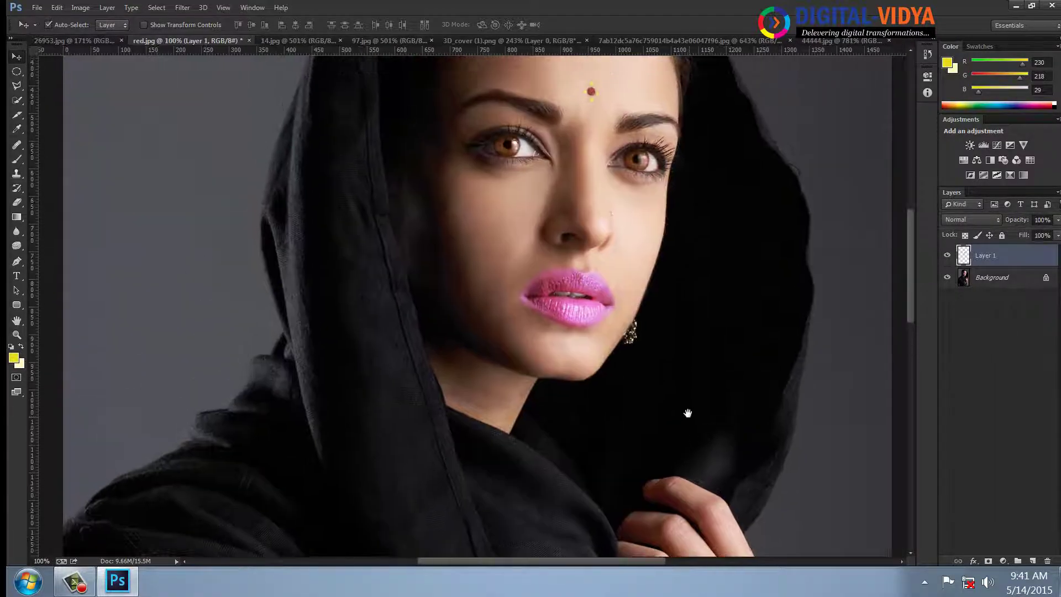
pyautogui.click(947, 255)
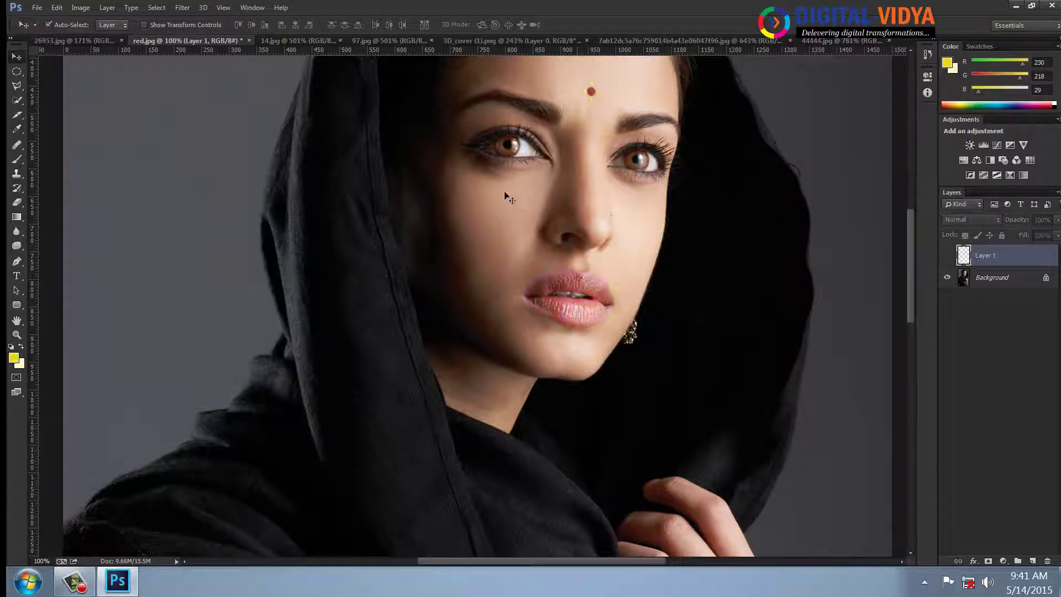
pyautogui.click(947, 256)
pyautogui.click(948, 255)
pyautogui.click(948, 256)
pyautogui.click(947, 256)
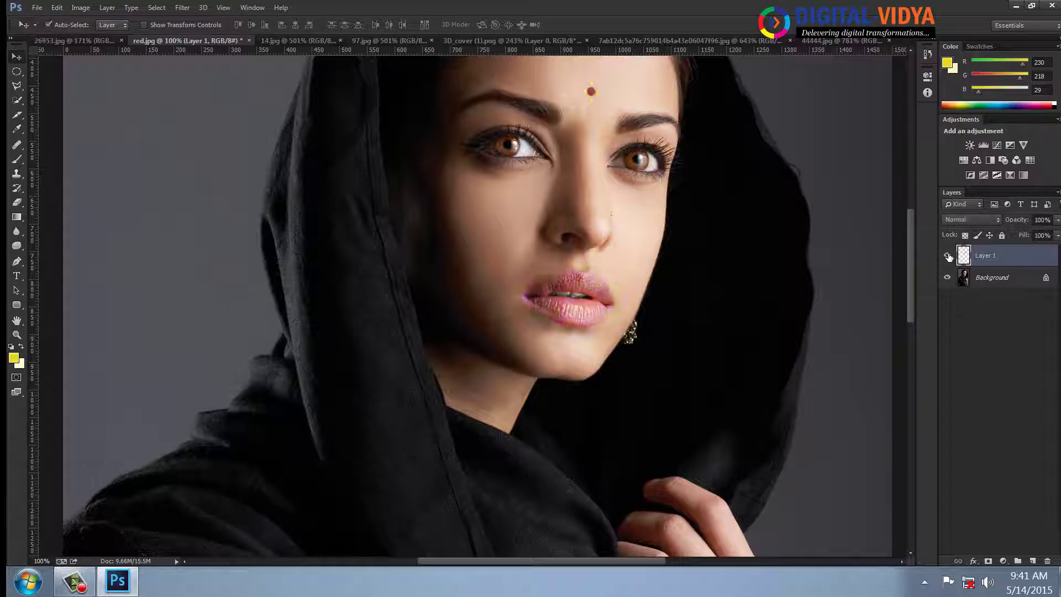
pyautogui.click(948, 255)
pyautogui.click(948, 255)
pyautogui.click(948, 256)
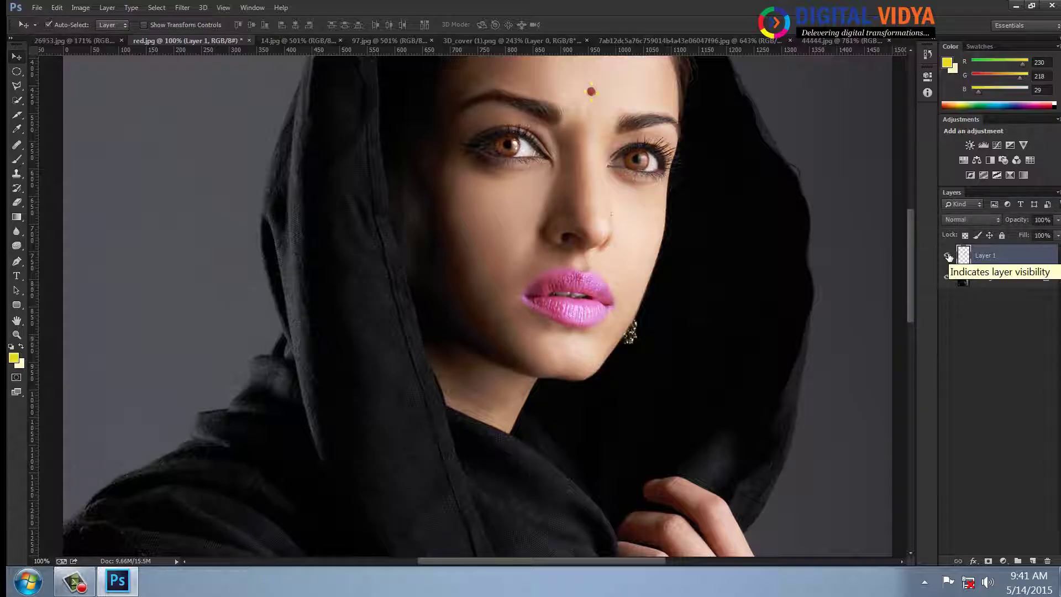
# Lower the merged layer's opacity to soften the lip and eye colors, and deselect the layer
pyautogui.click(1058, 221)
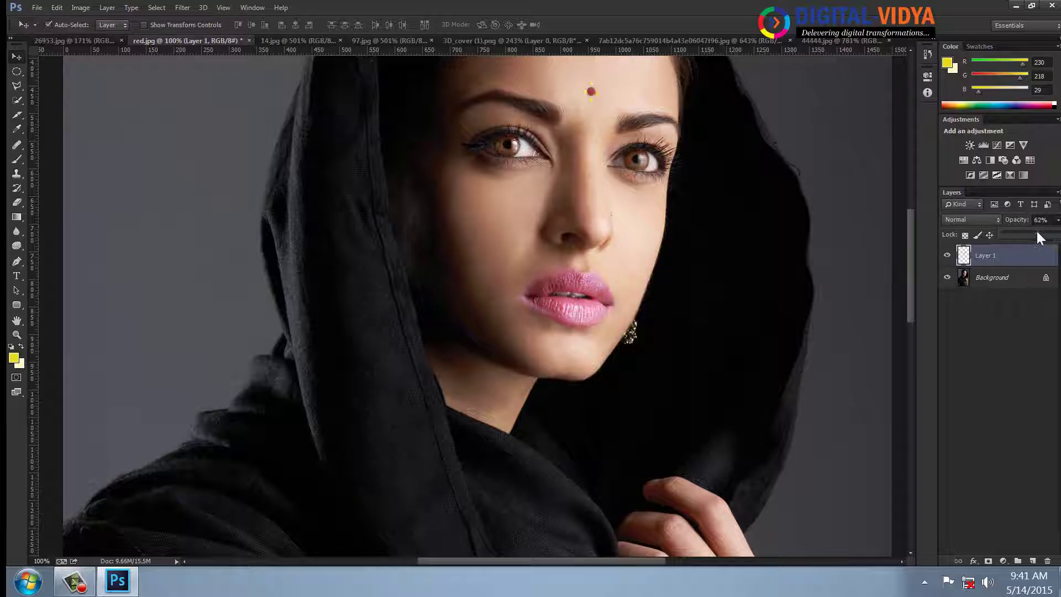
pyautogui.click(951, 360)
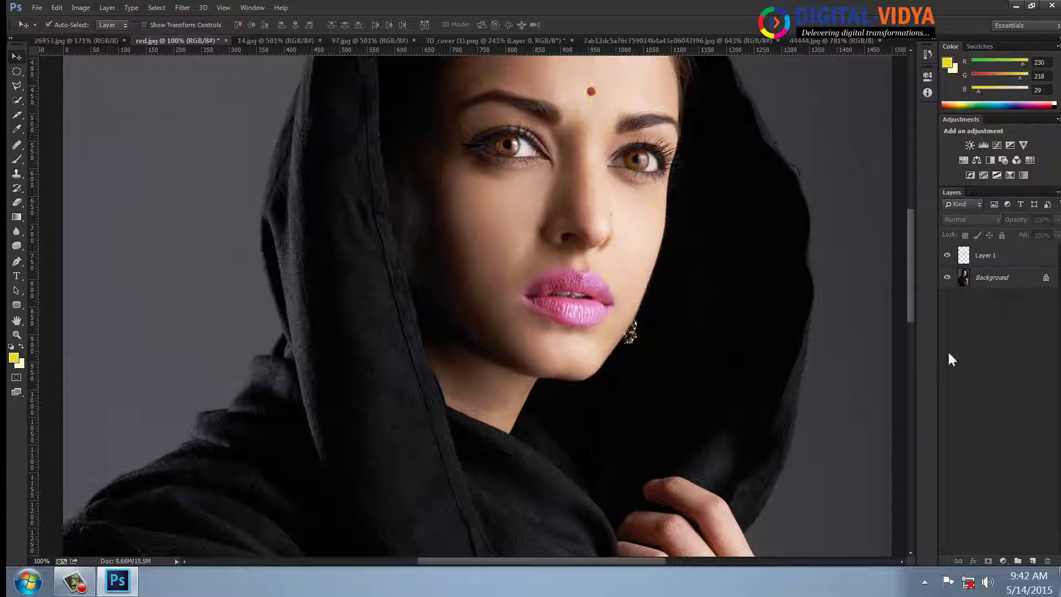
pyautogui.hotkey('ctrl', '-')
pyautogui.hotkey('ctrl', '-')
pyautogui.hotkey('ctrl', '-')
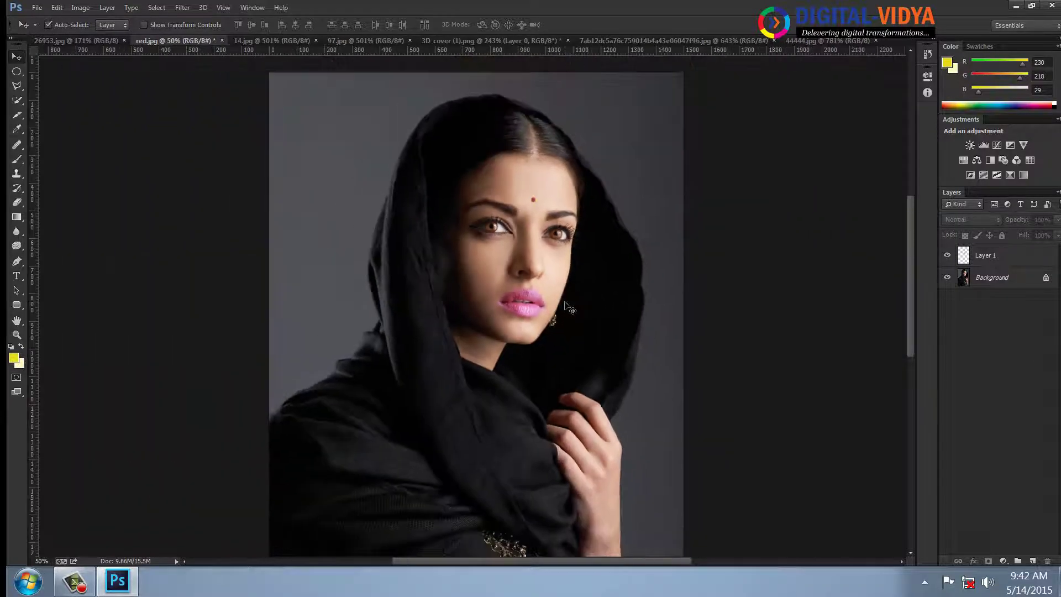
# Close red.jpg without saving its changes and fit the whole 26953.jpg image in view
pyautogui.hotkey('ctrl', 'w')
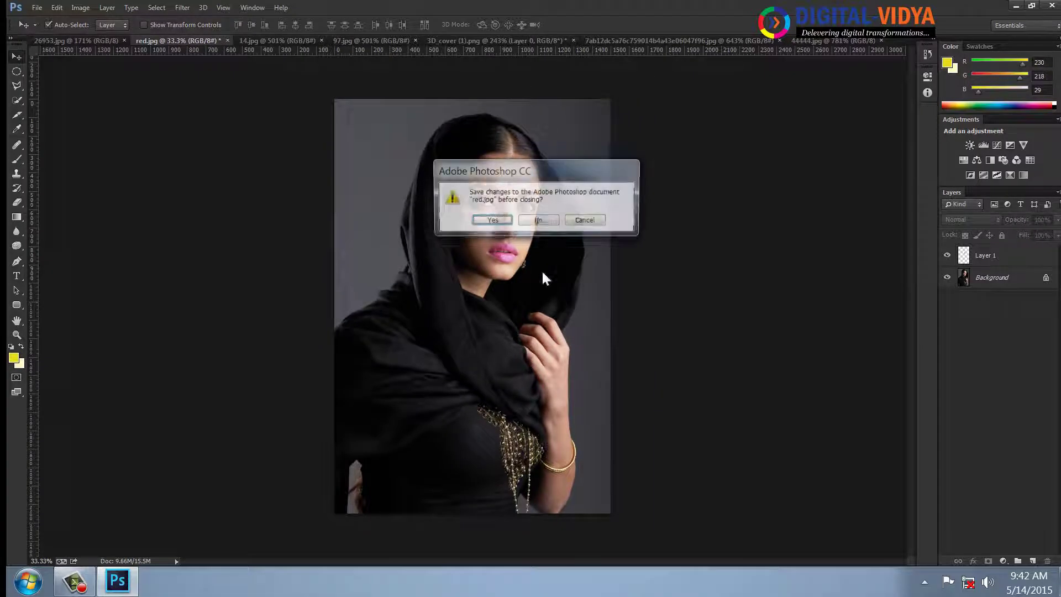
pyautogui.click(540, 218)
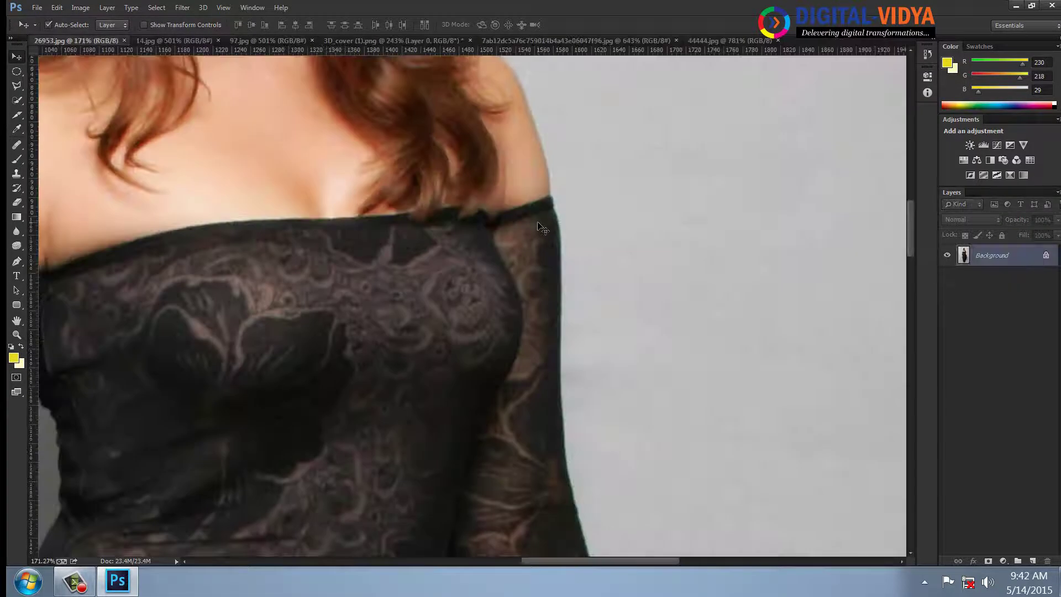
pyautogui.hotkey('ctrl', '0')
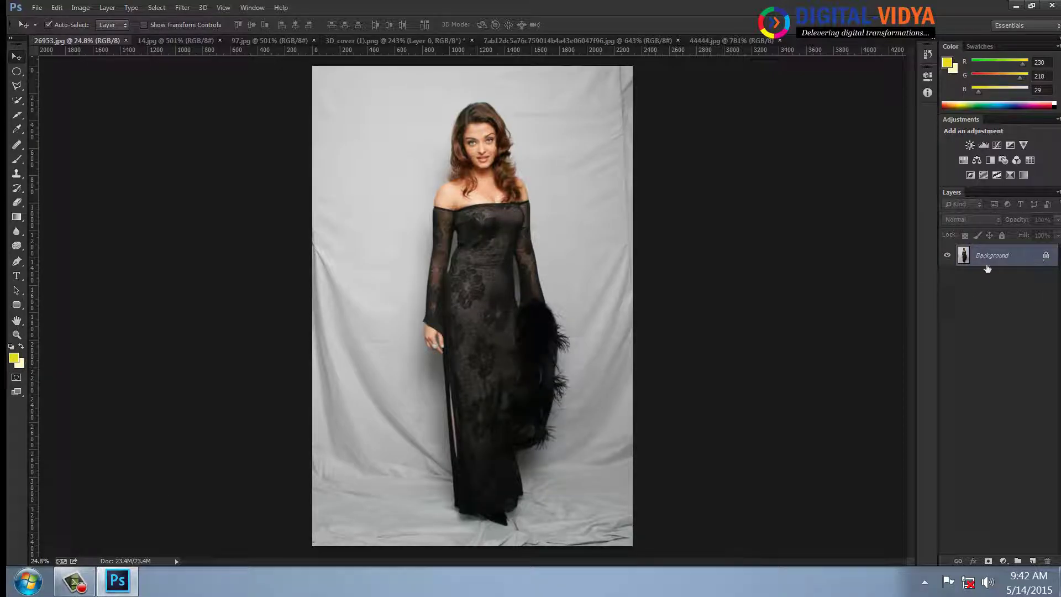
# Start a Pen path at the pointed shoe tip and trace the dress hem to its left corner
pyautogui.click(16, 333)
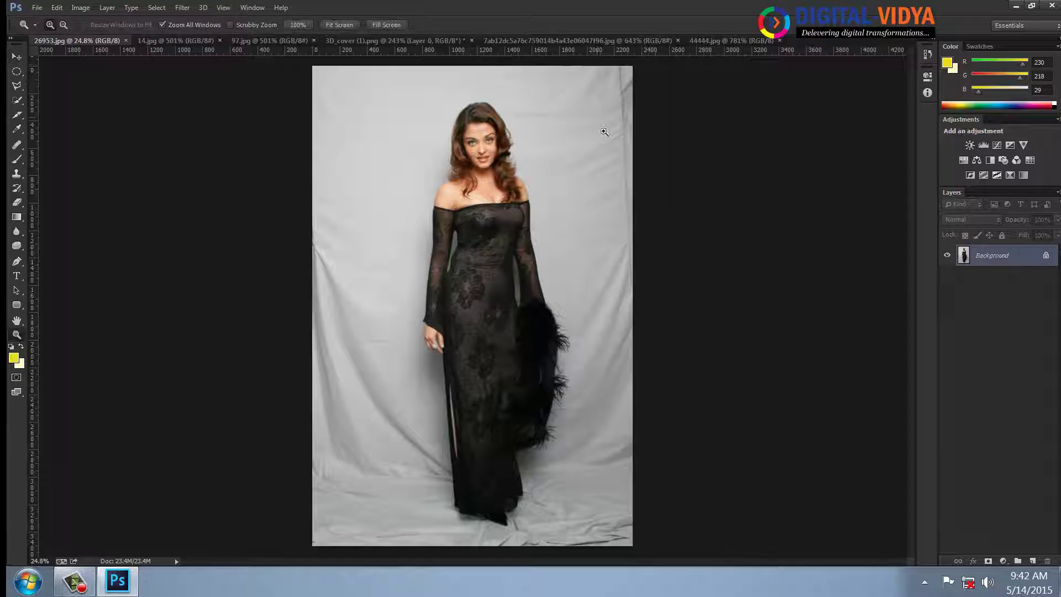
pyautogui.moveTo(451, 466); pyautogui.dragTo(579, 552)
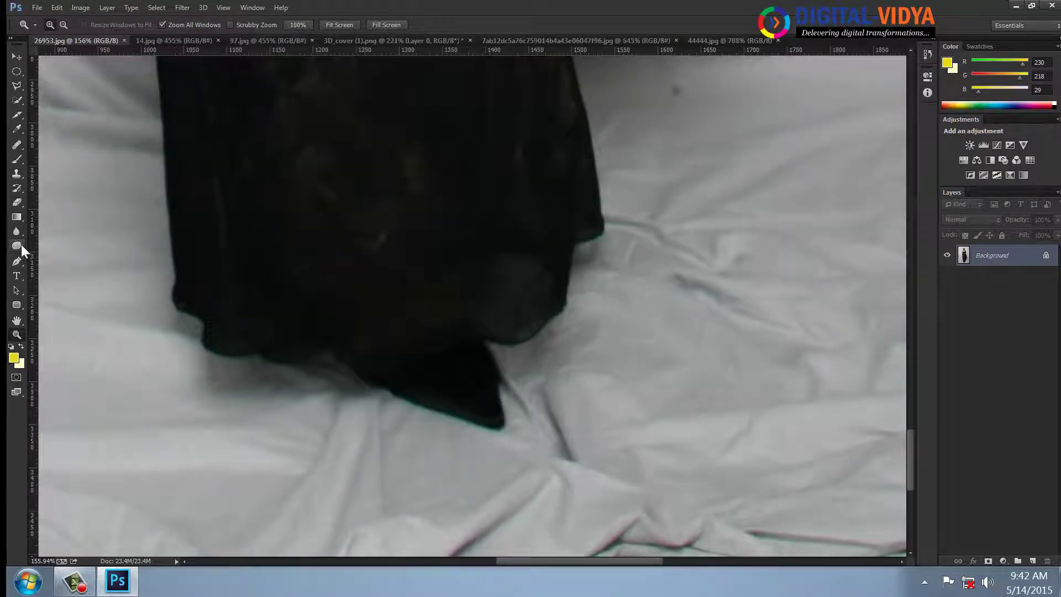
pyautogui.click(19, 264)
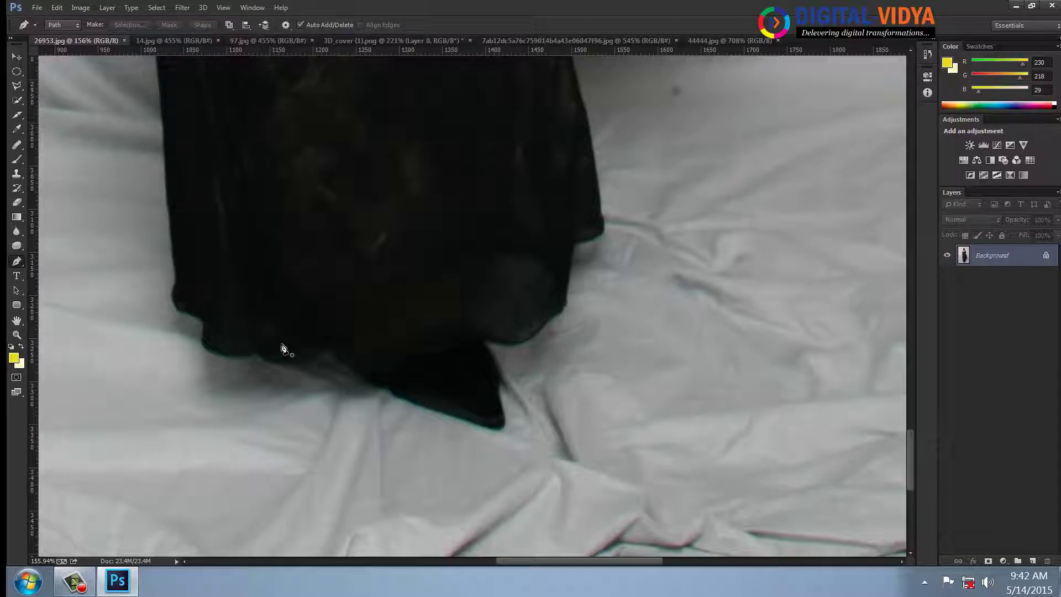
pyautogui.click(490, 430)
pyautogui.click(394, 397)
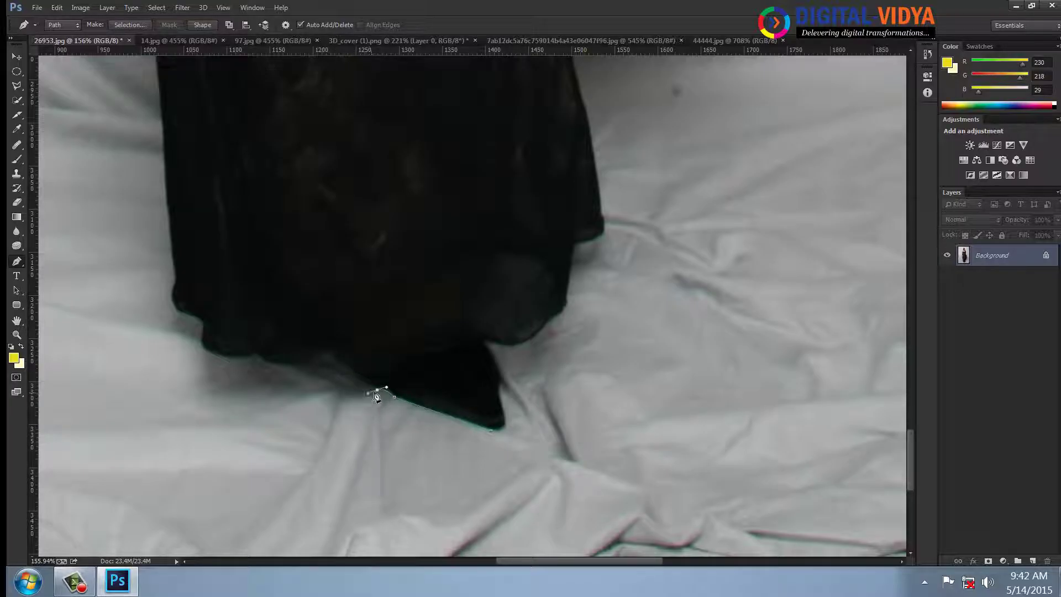
pyautogui.moveTo(377, 390); pyautogui.dragTo(368, 393)
pyautogui.moveTo(321, 354); pyautogui.dragTo(198, 320)
pyautogui.keyDown('alt'); pyautogui.click(255, 352); pyautogui.keyUp('alt')
pyautogui.keyDown('alt'); pyautogui.click(202, 341); pyautogui.keyUp('alt')
pyautogui.moveTo(158, 314); pyautogui.dragTo(142, 308)
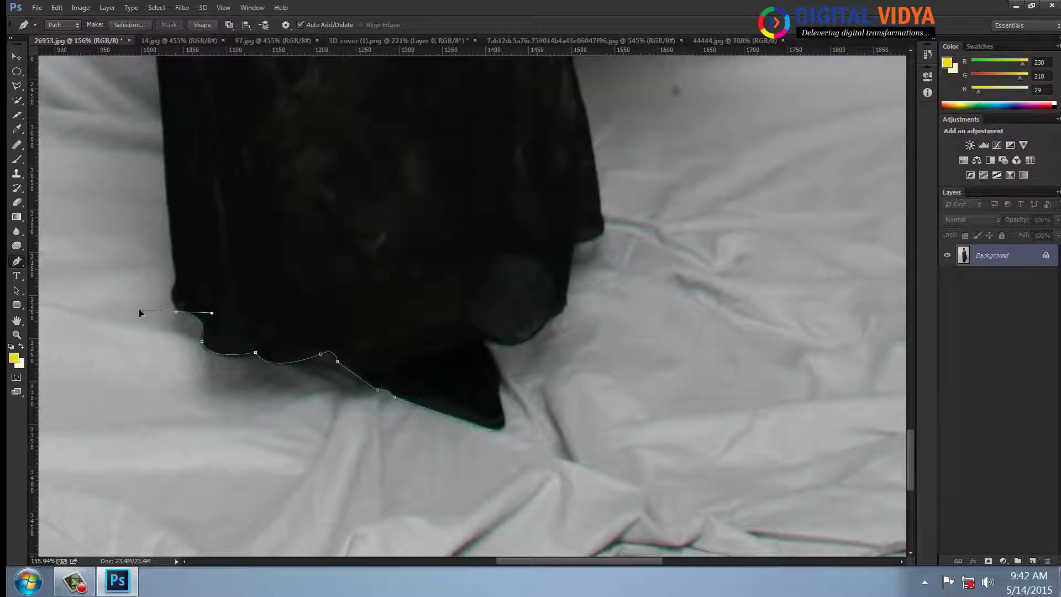
# Continue the path up the left edge of the dress to the fingertips of the hanging hand
pyautogui.keyDown('alt'); pyautogui.click(178, 311); pyautogui.keyUp('alt')
pyautogui.moveTo(176, 277); pyautogui.dragTo(187, 258)
pyautogui.moveTo(204, 216); pyautogui.dragTo(410, 379)
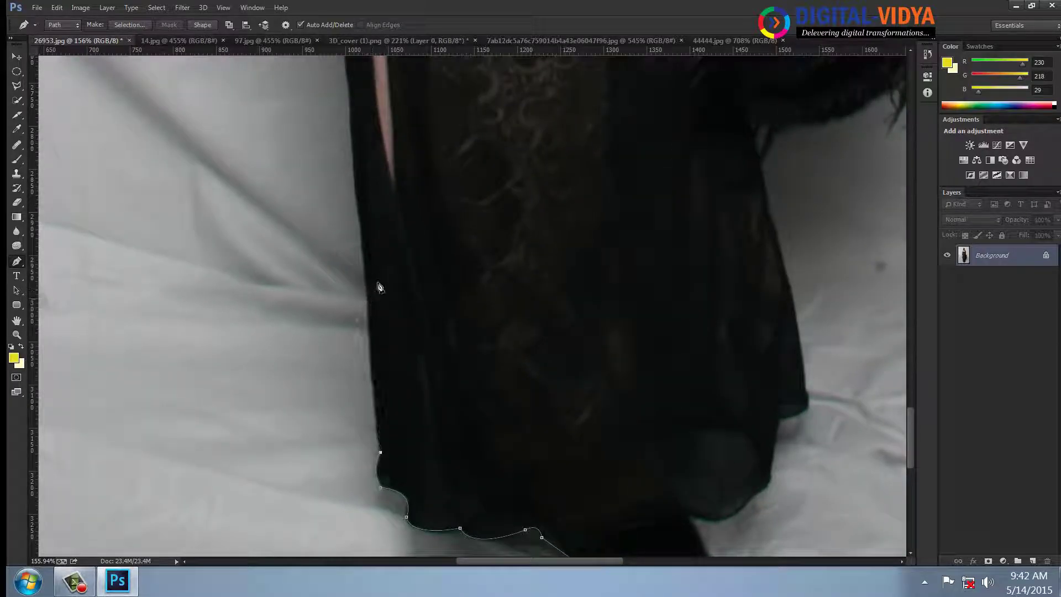
pyautogui.moveTo(368, 300); pyautogui.dragTo(372, 260)
pyautogui.scroll(4, 367, 265)
pyautogui.moveTo(364, 236); pyautogui.dragTo(367, 198)
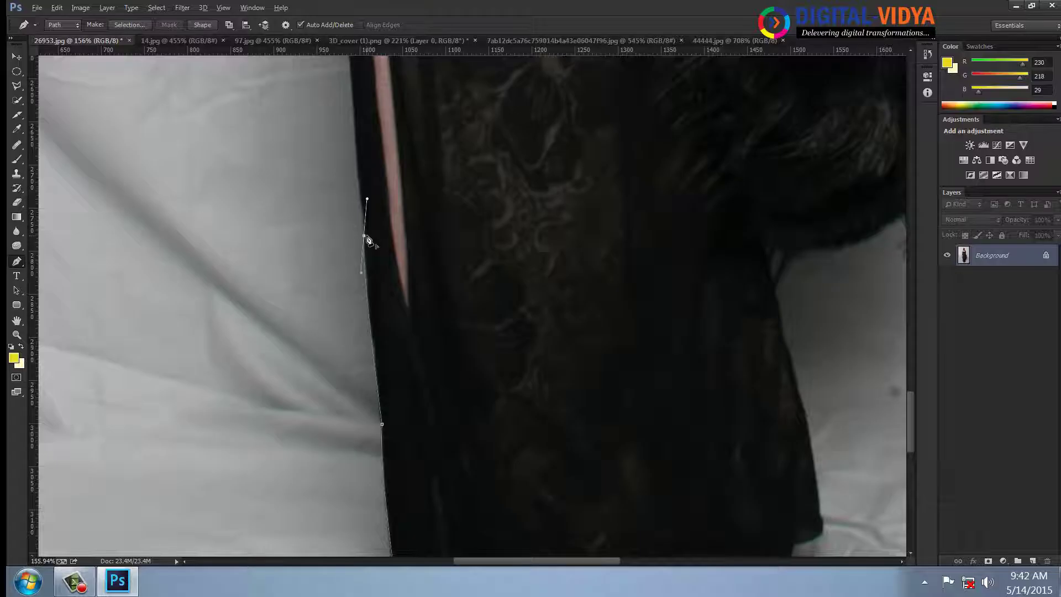
pyautogui.scroll(5, 368, 154)
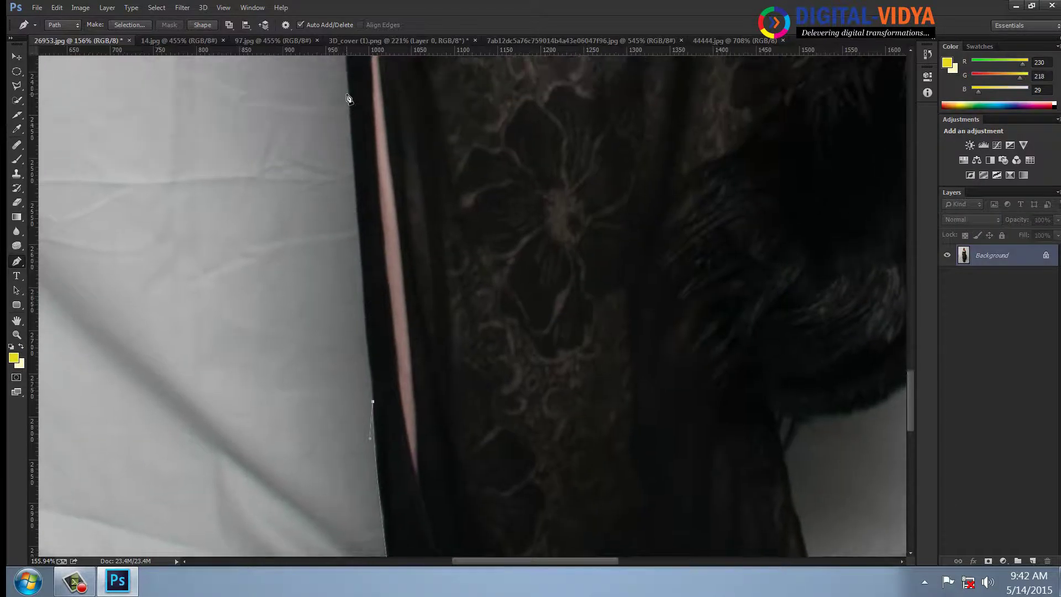
pyautogui.scroll(3, 354, 166)
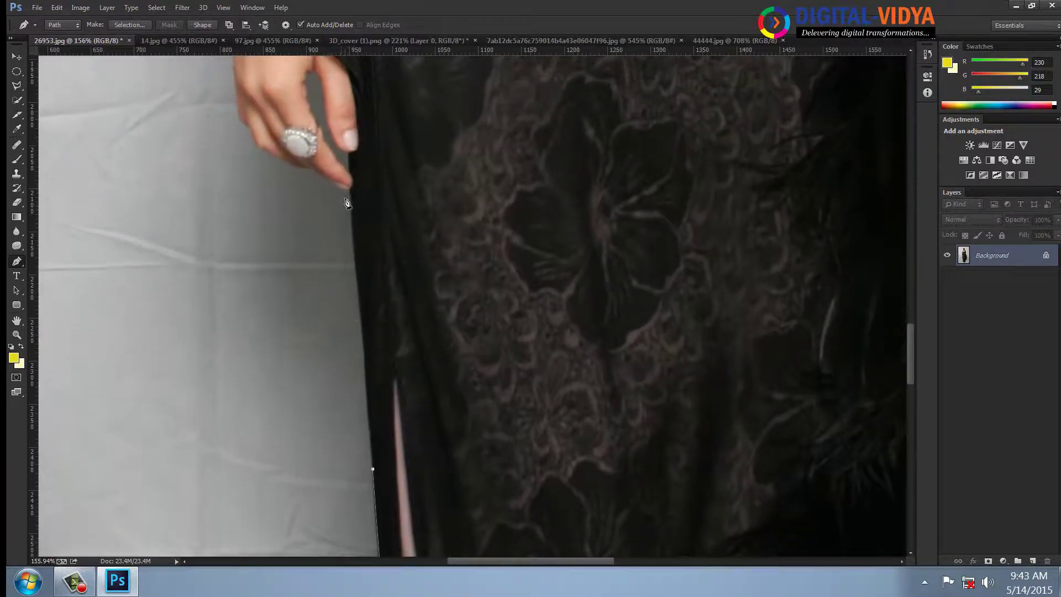
pyautogui.click(350, 194)
# Trace the path around the outside of the ringed hand to the pointed tip of the sleeve cuff
pyautogui.moveTo(277, 150); pyautogui.dragTo(375, 285)
pyautogui.hotkey('ctrl', 'r')
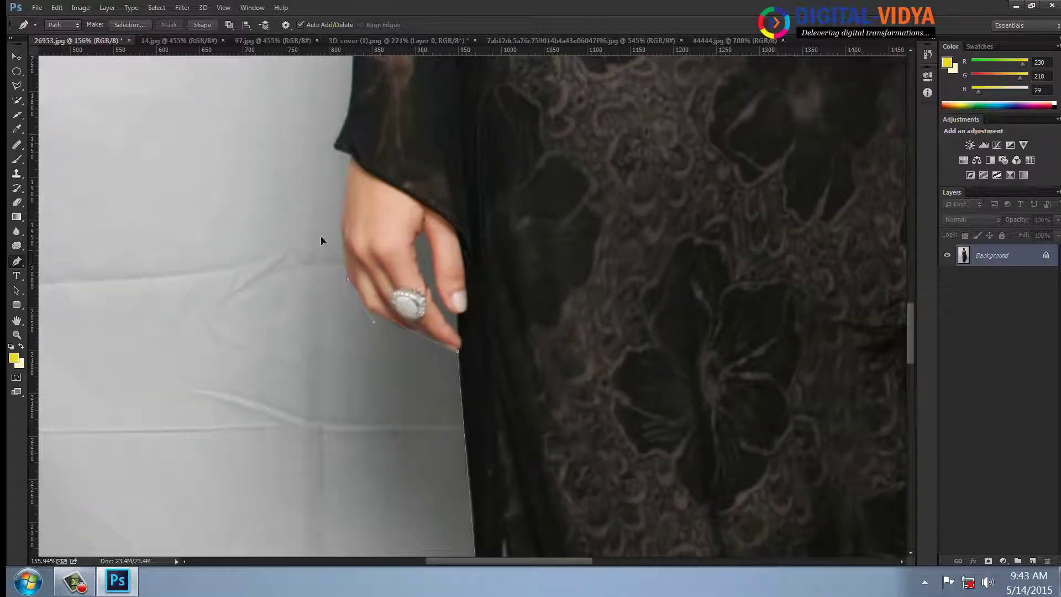
pyautogui.keyDown('alt'); pyautogui.click(348, 280); pyautogui.keyUp('alt')
pyautogui.moveTo(352, 158); pyautogui.dragTo(385, 278)
pyautogui.keyDown('alt'); pyautogui.click(353, 159); pyautogui.keyUp('alt')
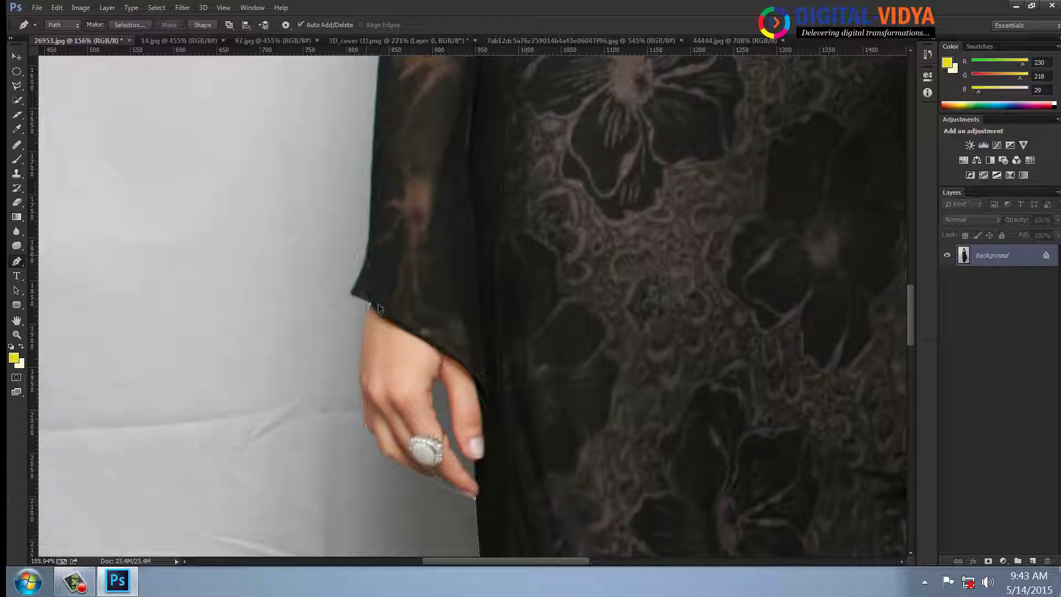
pyautogui.click(370, 305)
pyautogui.moveTo(340, 299); pyautogui.dragTo(338, 300)
# Extend the path up the outer edge of the left sleeve to its top hem below the shoulder
pyautogui.moveTo(371, 252); pyautogui.dragTo(363, 181)
pyautogui.scroll(5, 398, 403)
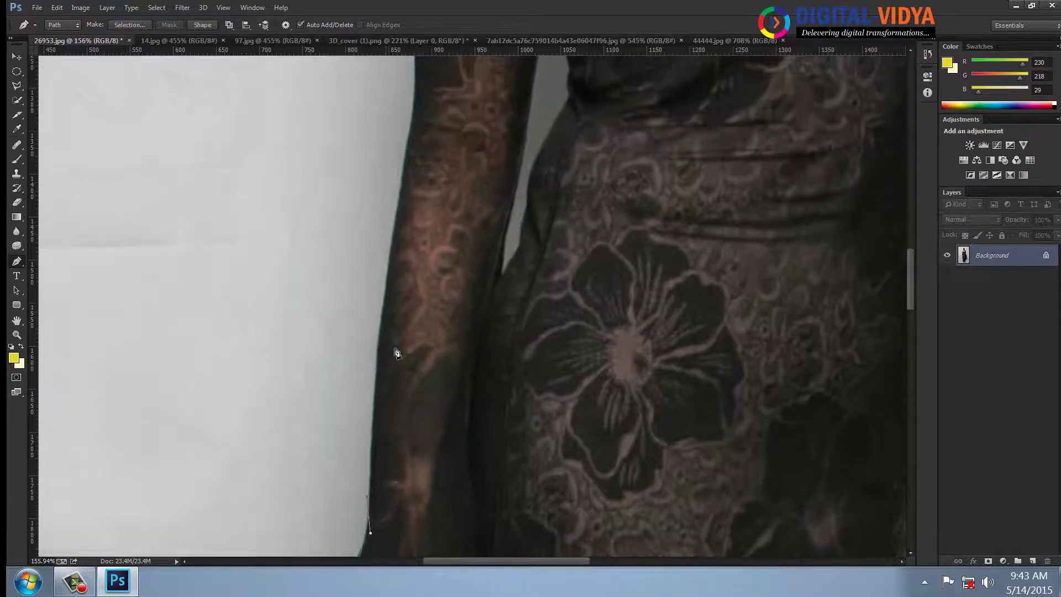
pyautogui.moveTo(383, 312); pyautogui.dragTo(393, 263)
pyautogui.keyDown('alt'); pyautogui.click(383, 313); pyautogui.keyUp('alt')
pyautogui.moveTo(423, 177); pyautogui.dragTo(427, 391)
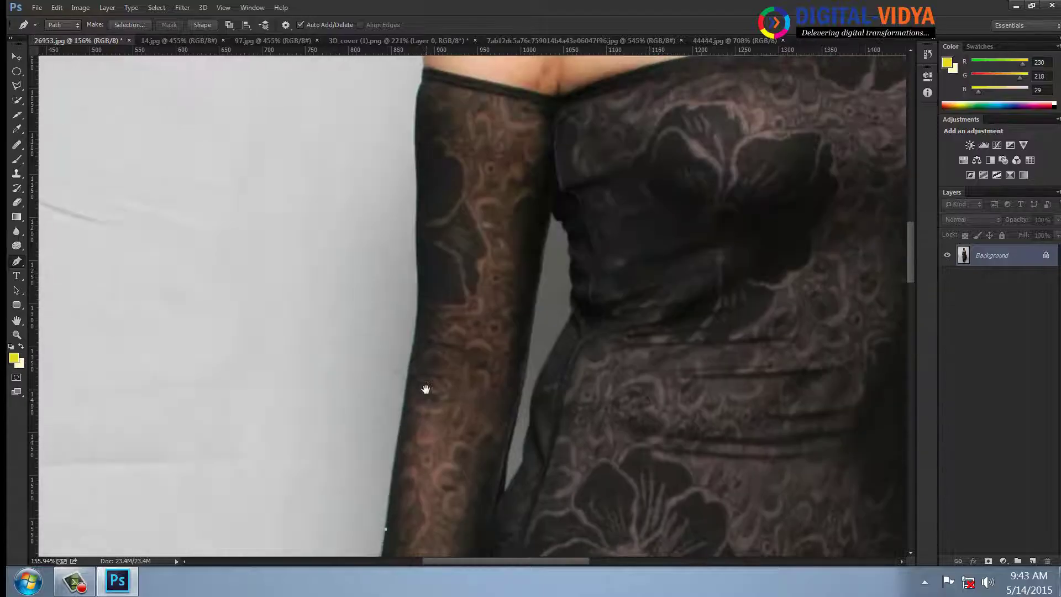
pyautogui.moveTo(420, 319); pyautogui.dragTo(418, 279)
pyautogui.keyDown('alt'); pyautogui.click(418, 318); pyautogui.keyUp('alt')
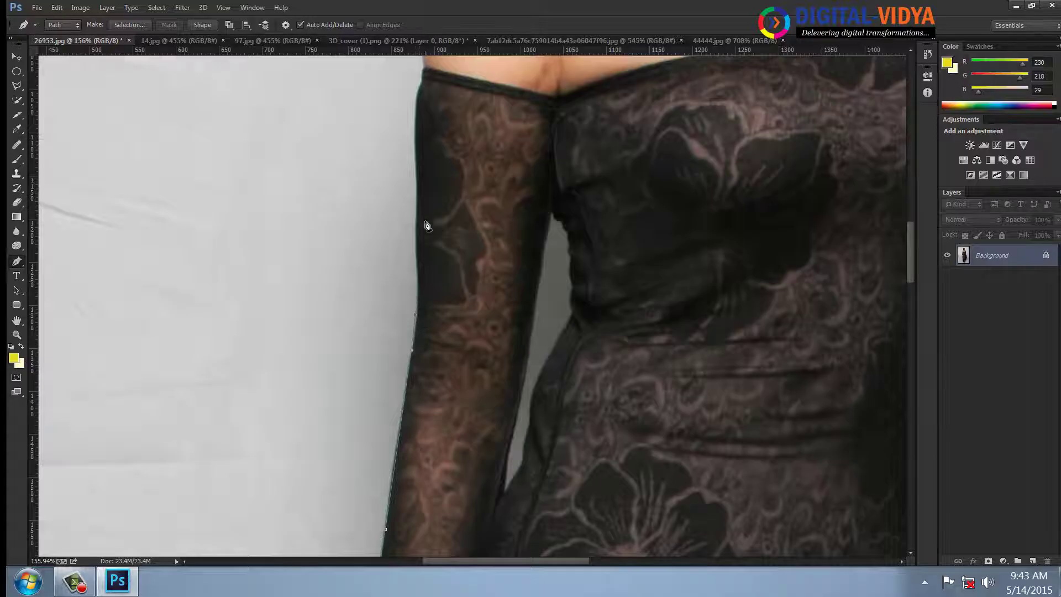
pyautogui.moveTo(446, 167); pyautogui.dragTo(440, 280)
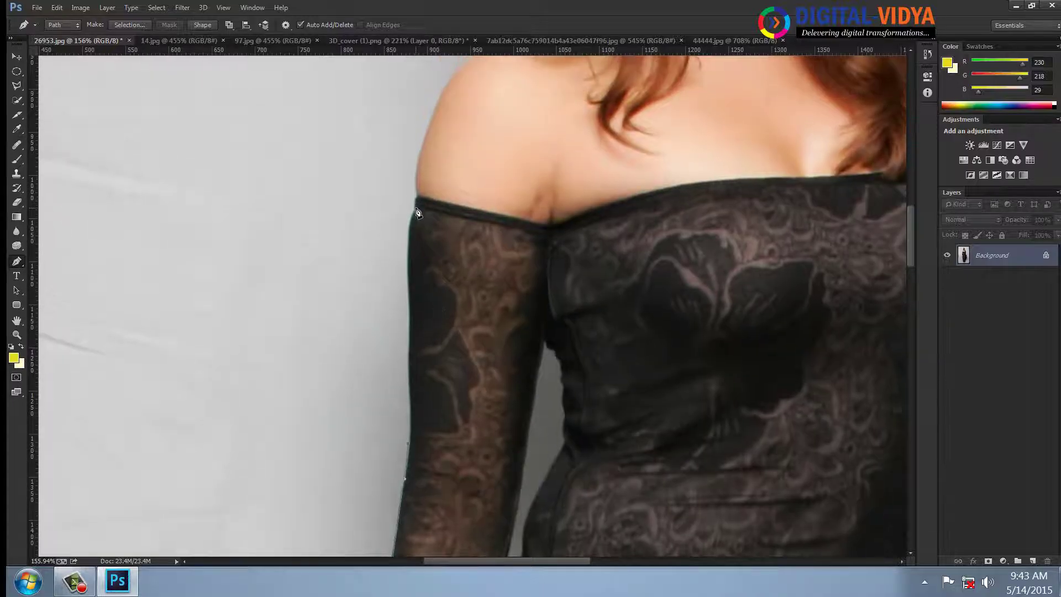
pyautogui.moveTo(417, 213); pyautogui.dragTo(429, 191)
pyautogui.keyDown('alt'); pyautogui.click(418, 195); pyautogui.keyUp('alt')
# Curve the path over the bare left shoulder and around the lowest hair curls
pyautogui.moveTo(455, 137); pyautogui.dragTo(443, 259)
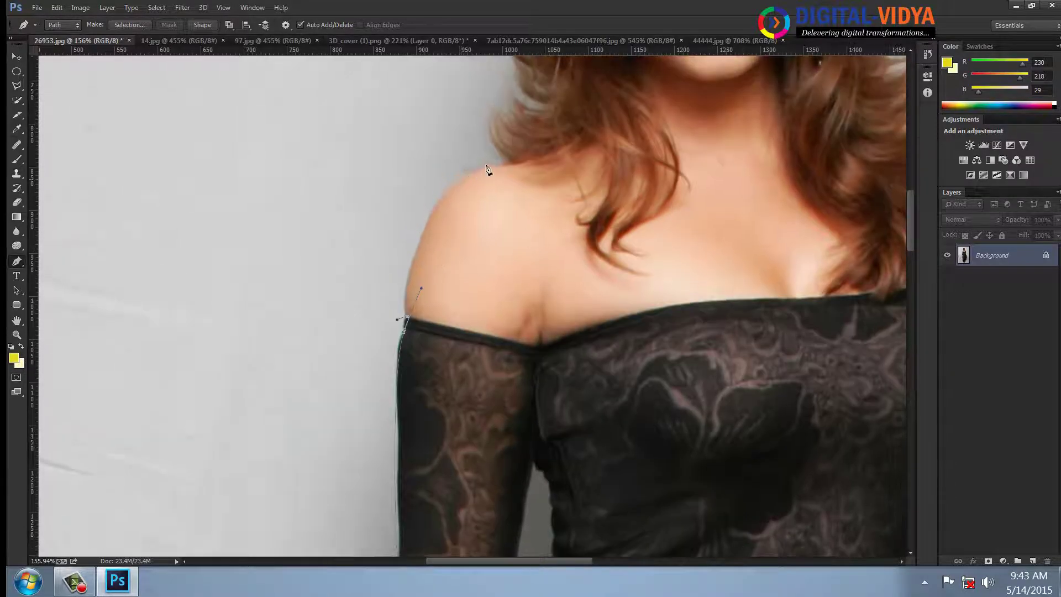
pyautogui.moveTo(462, 178); pyautogui.dragTo(531, 171)
pyautogui.keyDown('alt'); pyautogui.click(507, 165); pyautogui.keyUp('alt')
pyautogui.moveTo(491, 107); pyautogui.dragTo(492, 106)
pyautogui.keyDown('alt'); pyautogui.click(489, 126); pyautogui.keyUp('alt')
pyautogui.click(497, 117)
# Trace the left edge of the hair up and over the crown of the head
pyautogui.scroll(5, 521, 289)
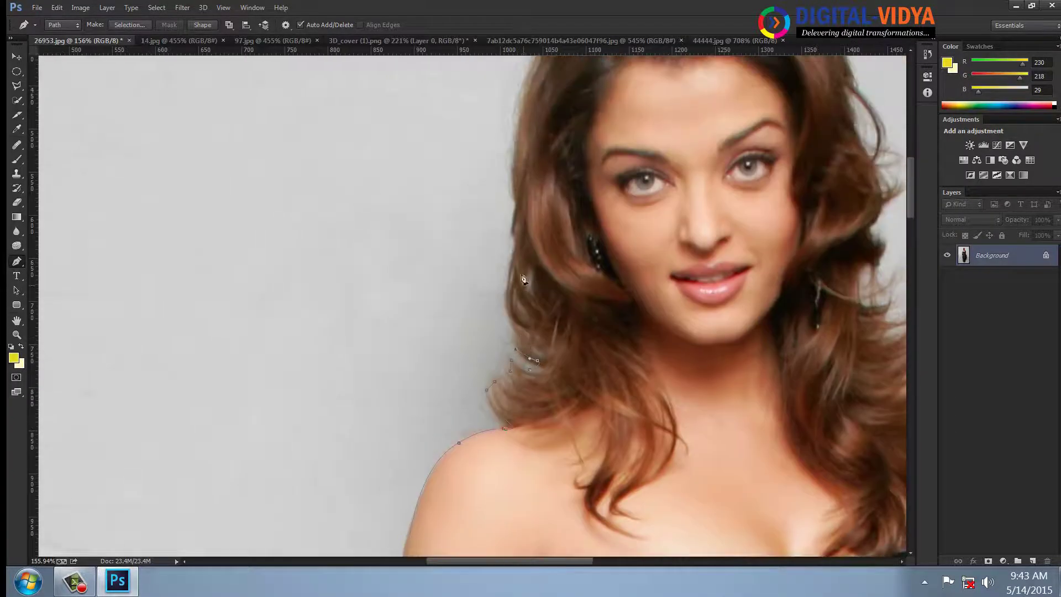
pyautogui.moveTo(515, 243); pyautogui.dragTo(532, 180)
pyautogui.keyDown('alt'); pyautogui.click(516, 243); pyautogui.keyUp('alt')
pyautogui.moveTo(514, 208); pyautogui.dragTo(476, 289)
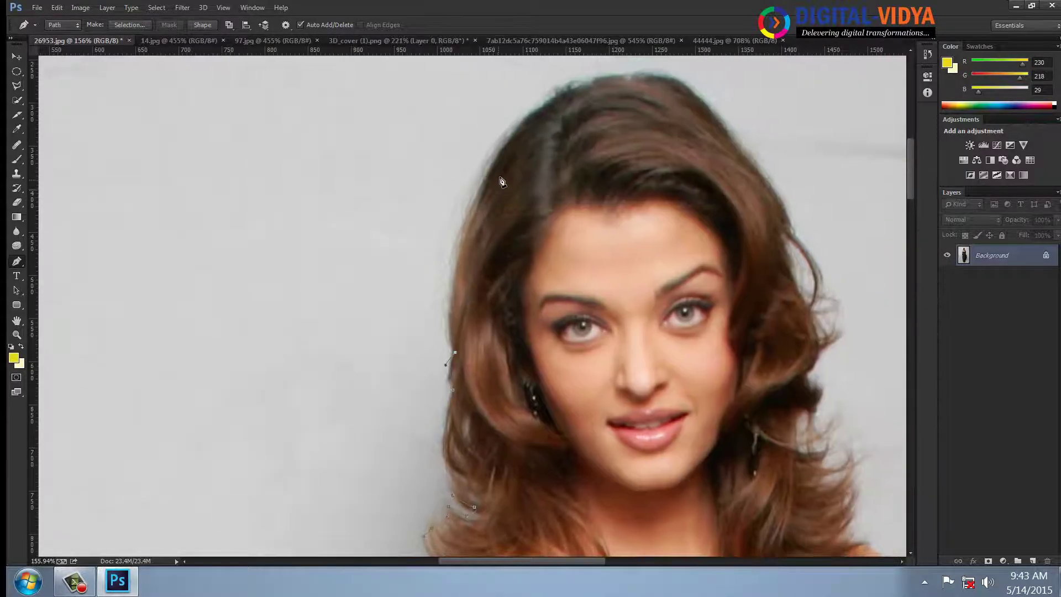
pyautogui.moveTo(501, 146); pyautogui.dragTo(559, 97)
pyautogui.keyDown('alt'); pyautogui.click(502, 146); pyautogui.keyUp('alt')
pyautogui.moveTo(634, 78); pyautogui.dragTo(705, 102)
pyautogui.keyDown('alt'); pyautogui.click(634, 79); pyautogui.keyUp('alt')
# Continue the path down the right side of the hair to the curls above the shoulder
pyautogui.moveTo(564, 137); pyautogui.dragTo(307, 208)
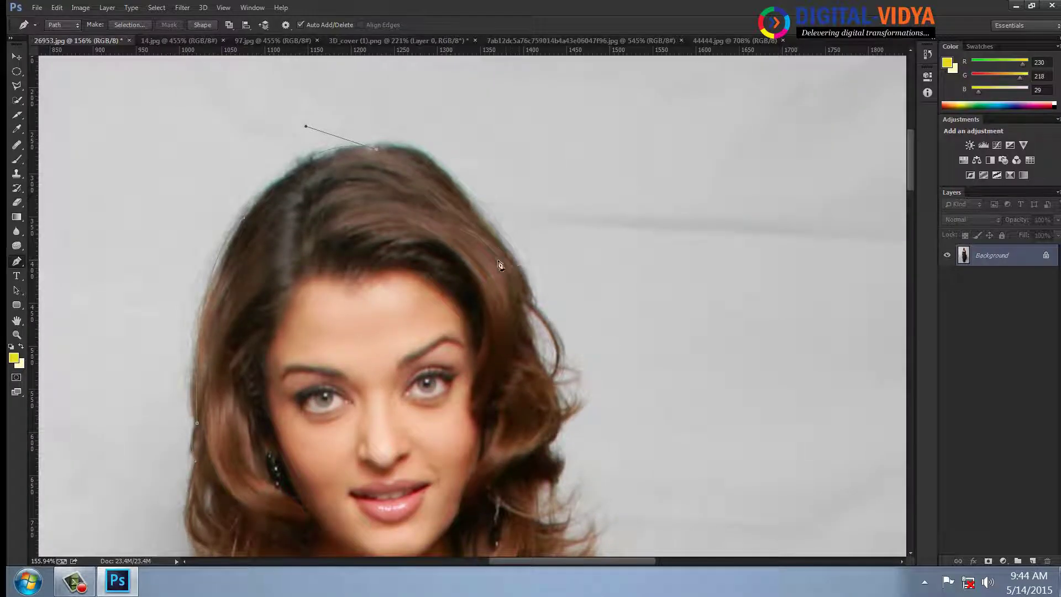
pyautogui.moveTo(490, 224); pyautogui.dragTo(556, 335)
pyautogui.moveTo(492, 231); pyautogui.dragTo(416, 176)
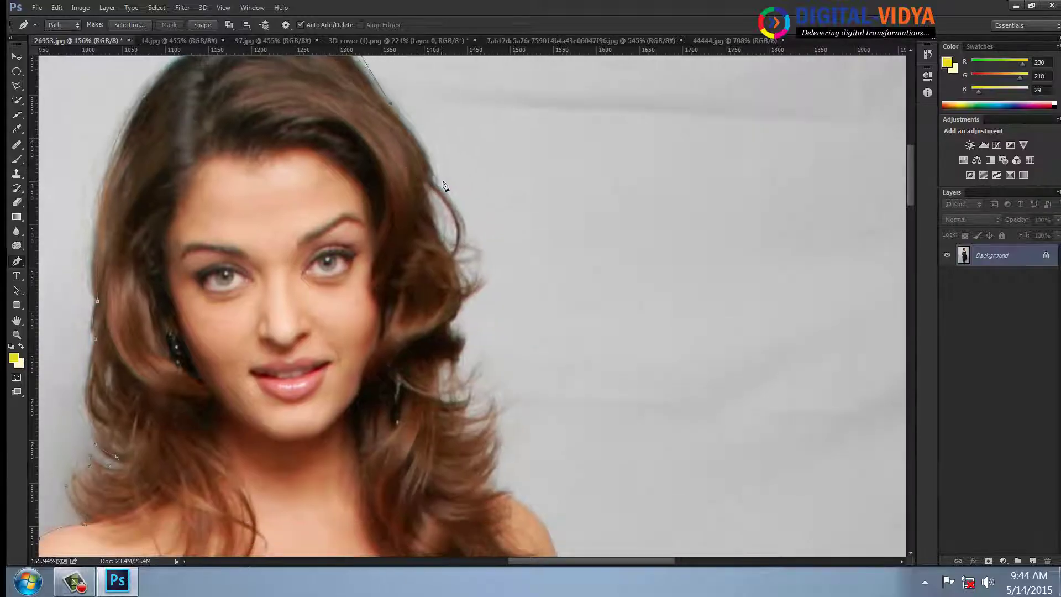
pyautogui.moveTo(445, 243); pyautogui.dragTo(493, 400)
pyautogui.keyDown('alt'); pyautogui.click(438, 182); pyautogui.keyUp('alt')
pyautogui.keyDown('alt'); pyautogui.click(458, 252); pyautogui.keyUp('alt')
pyautogui.keyDown('alt'); pyautogui.click(462, 308); pyautogui.keyUp('alt')
pyautogui.moveTo(499, 409); pyautogui.dragTo(499, 456)
pyautogui.moveTo(494, 477); pyautogui.dragTo(486, 503)
# Redo the last anchors at the hair ends and trace the right shoulder down to the sleeve top
pyautogui.press('space')
pyautogui.moveTo(485, 435); pyautogui.dragTo(420, 313)
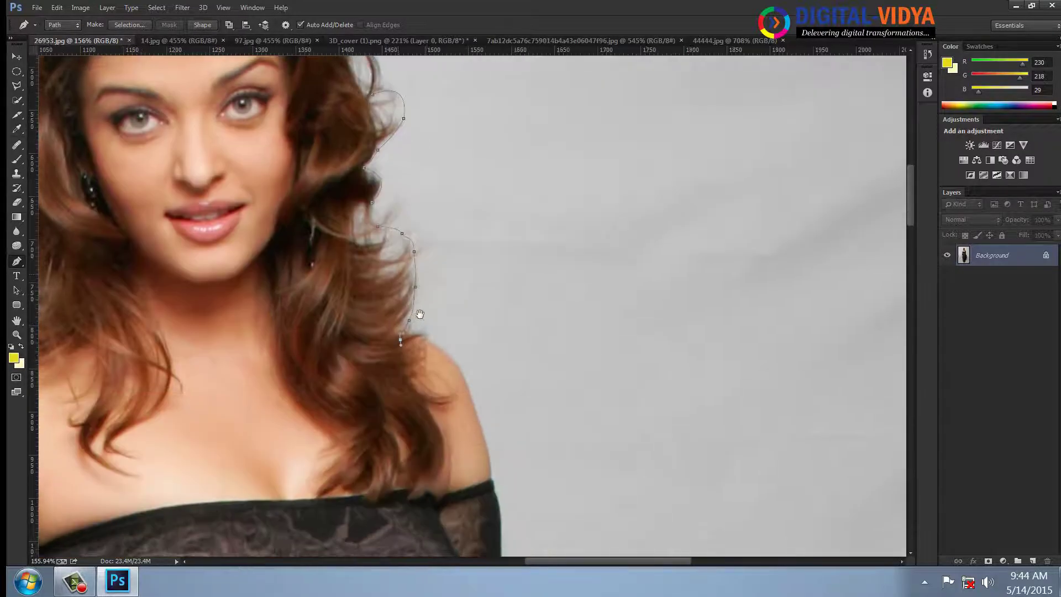
pyautogui.scroll(-3, 484, 332)
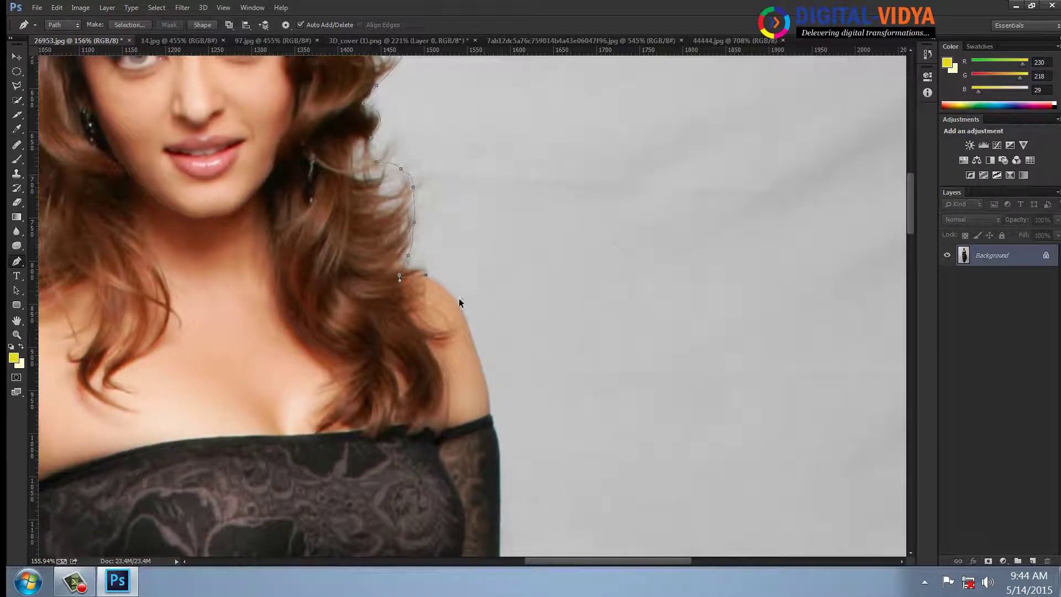
pyautogui.hotkey('ctrl', 'alt', 'z')
pyautogui.hotkey('ctrl', 'alt', 'z')
pyautogui.moveTo(403, 264); pyautogui.dragTo(390, 272)
pyautogui.moveTo(486, 395); pyautogui.dragTo(495, 194)
pyautogui.keyDown('alt'); pyautogui.click(491, 415); pyautogui.keyUp('alt')
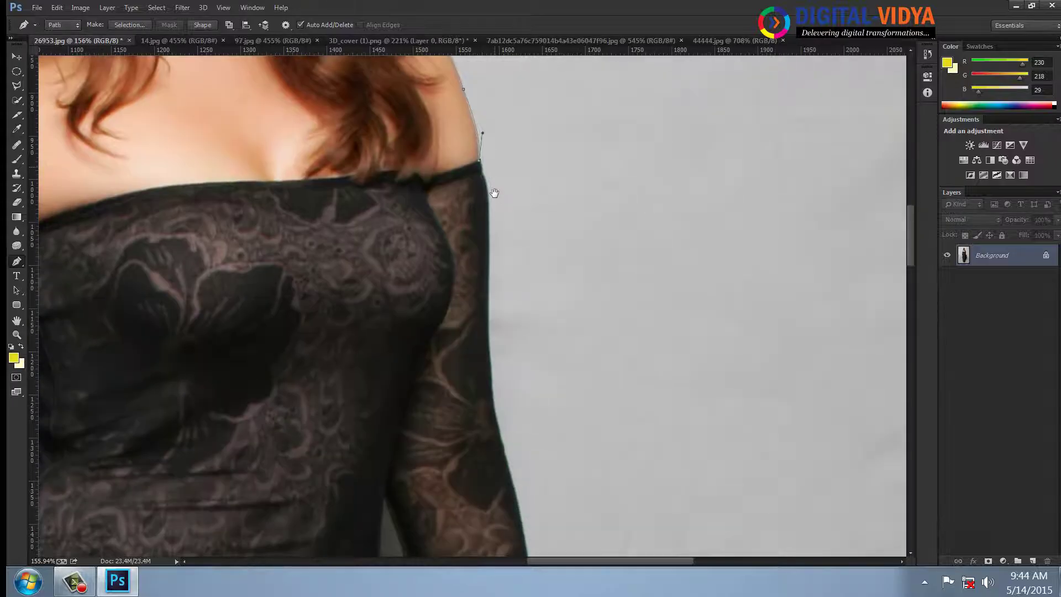
# Extend the path down the outer edge of the right sleeve to the start of the black fur
pyautogui.moveTo(491, 320); pyautogui.dragTo(487, 399)
pyautogui.moveTo(493, 320); pyautogui.dragTo(476, 219)
pyautogui.moveTo(490, 267); pyautogui.dragTo(475, 237)
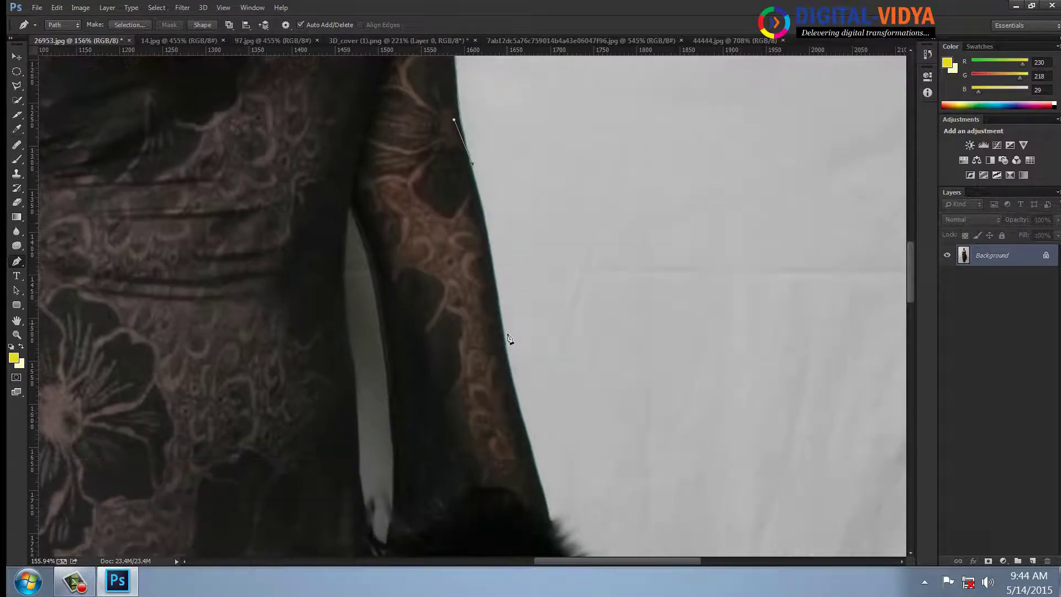
pyautogui.moveTo(520, 408); pyautogui.dragTo(536, 475)
pyautogui.keyDown('alt'); pyautogui.click(519, 409); pyautogui.keyUp('alt')
pyautogui.moveTo(525, 434); pyautogui.dragTo(468, 210)
pyautogui.click(493, 292)
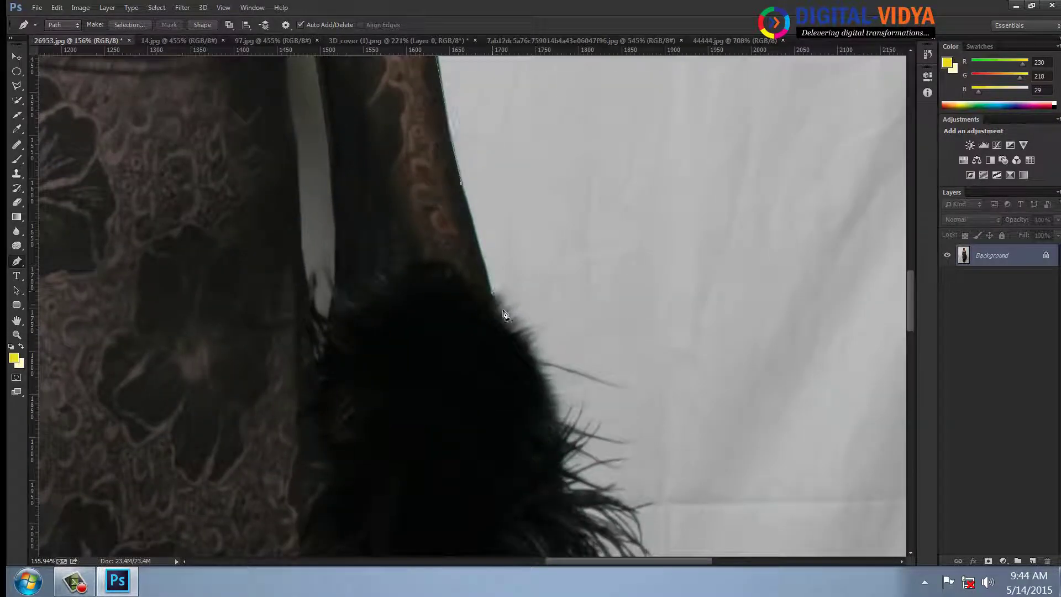
# Trace the path around the upper part of the fur and its first tuft of feathers
pyautogui.moveTo(519, 316); pyautogui.dragTo(528, 335)
pyautogui.moveTo(551, 371); pyautogui.dragTo(559, 388)
pyautogui.moveTo(591, 490); pyautogui.dragTo(513, 280)
pyautogui.moveTo(532, 362); pyautogui.dragTo(532, 378)
pyautogui.moveTo(521, 371); pyautogui.dragTo(495, 379)
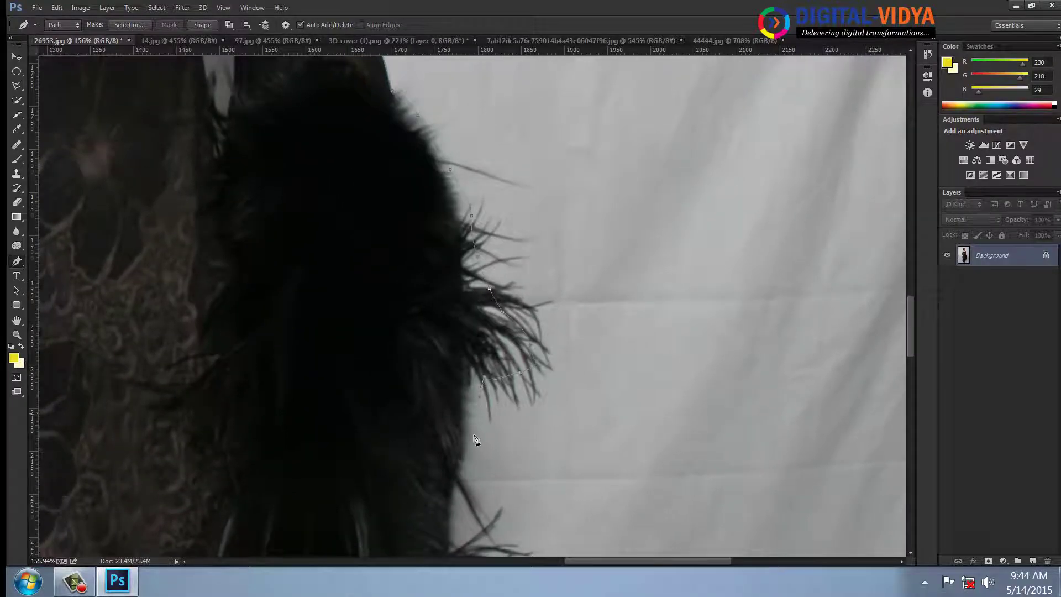
# Continue the path down the outer edge of the fur and around its lower feathers toward the dress
pyautogui.moveTo(461, 470); pyautogui.dragTo(464, 242)
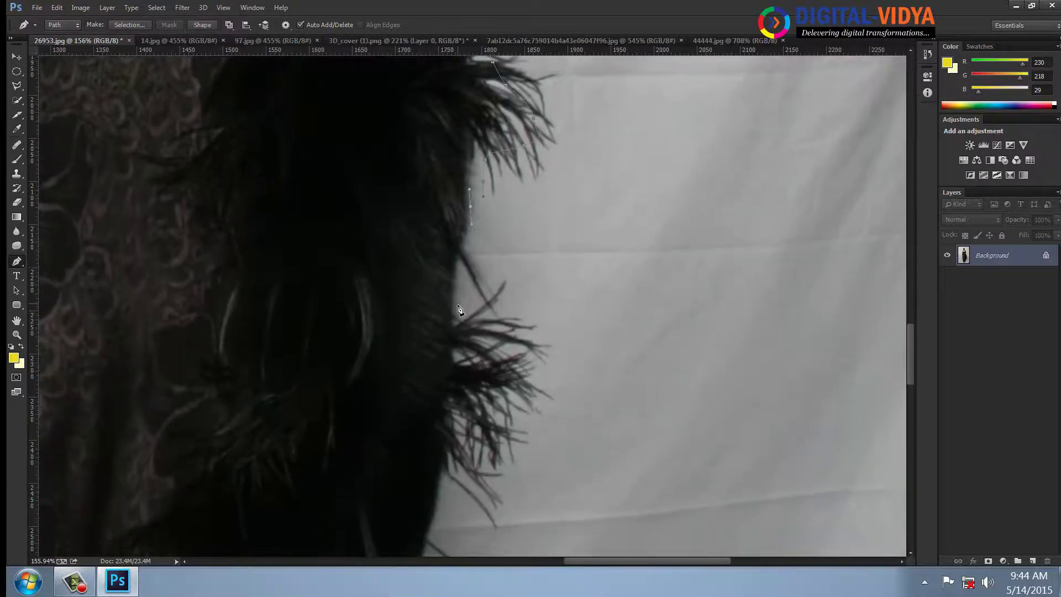
pyautogui.moveTo(457, 304); pyautogui.dragTo(520, 343)
pyautogui.moveTo(484, 500); pyautogui.dragTo(484, 520)
pyautogui.moveTo(460, 452); pyautogui.dragTo(471, 169)
pyautogui.moveTo(442, 267); pyautogui.dragTo(434, 296)
pyautogui.moveTo(429, 325); pyautogui.dragTo(420, 372)
pyautogui.moveTo(429, 383); pyautogui.dragTo(426, 427)
pyautogui.moveTo(402, 457); pyautogui.dragTo(344, 493)
pyautogui.moveTo(334, 492); pyautogui.dragTo(316, 494)
# Trace the right edge of the lower dress down to the rounded hem beside the shoe
pyautogui.moveTo(341, 446); pyautogui.dragTo(569, 273)
pyautogui.moveTo(455, 346); pyautogui.dragTo(478, 155)
pyautogui.moveTo(510, 342); pyautogui.dragTo(469, 364)
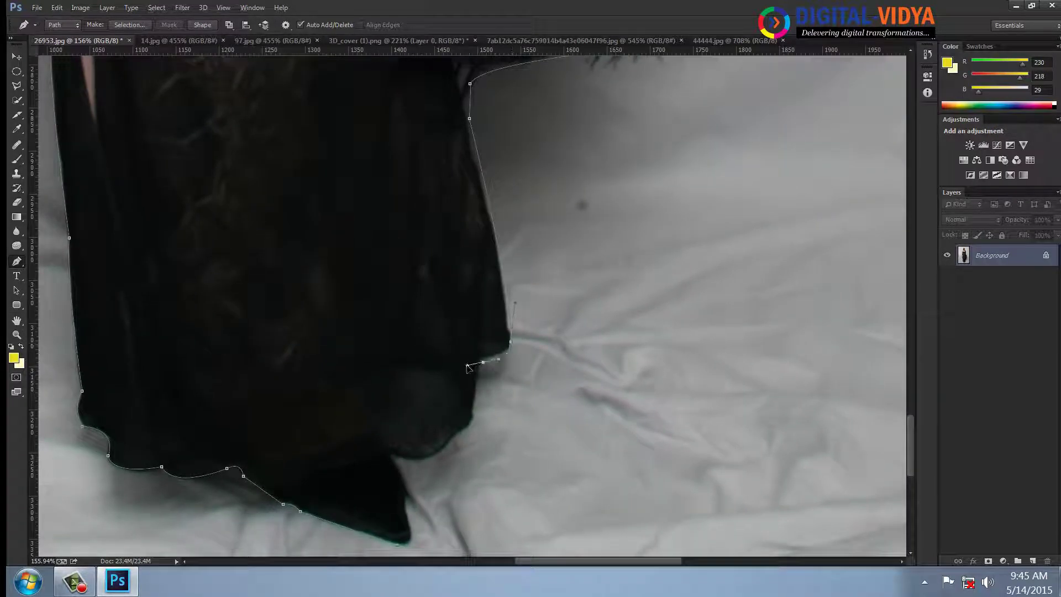
pyautogui.moveTo(449, 444); pyautogui.dragTo(364, 452)
pyautogui.keyDown('alt'); pyautogui.click(458, 436); pyautogui.keyUp('alt')
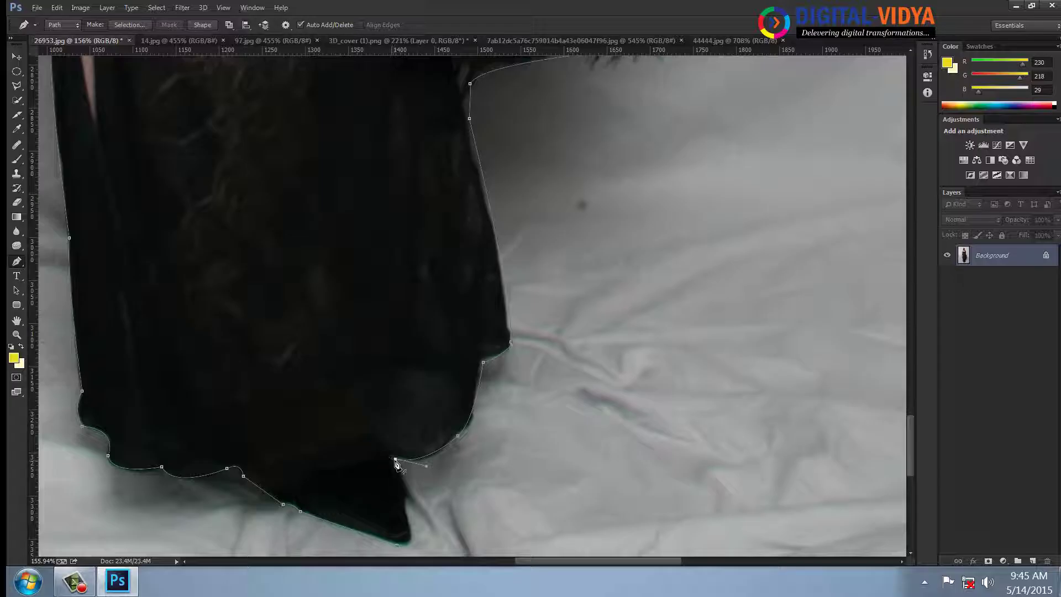
# Finish the path around the shoe tip and convert it into a selection of the woman
pyautogui.moveTo(407, 519); pyautogui.dragTo(406, 548)
pyautogui.keyDown('alt'); pyautogui.click(407, 520); pyautogui.keyUp('alt')
pyautogui.moveTo(301, 512); pyautogui.dragTo(303, 511)
pyautogui.hotkey('ctrl', 'Return')
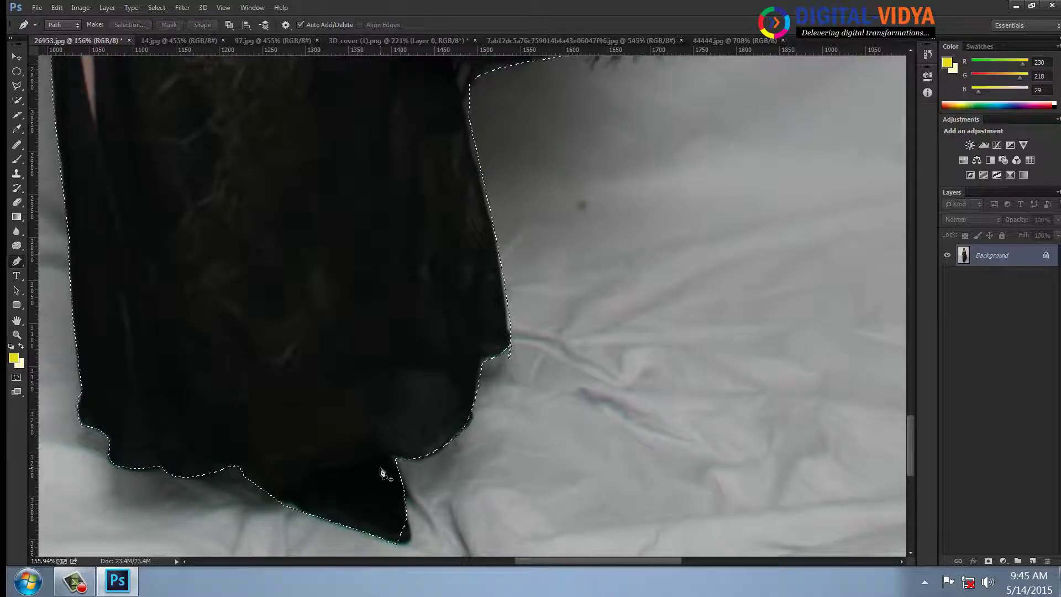
# Zoom out to 33.3% and open Refine Edge for the selection around the woman
pyautogui.hotkey('ctrl', '-')
pyautogui.hotkey('ctrl', '-')
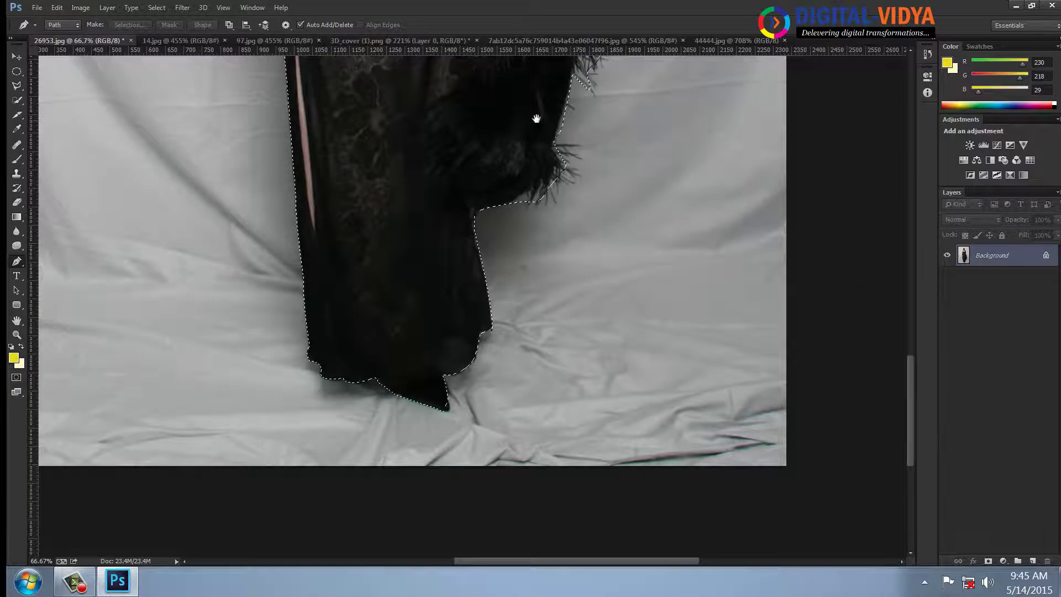
pyautogui.scroll(6, 535, 232)
pyautogui.hotkey('ctrl', '-')
pyautogui.hotkey('ctrl', '-')
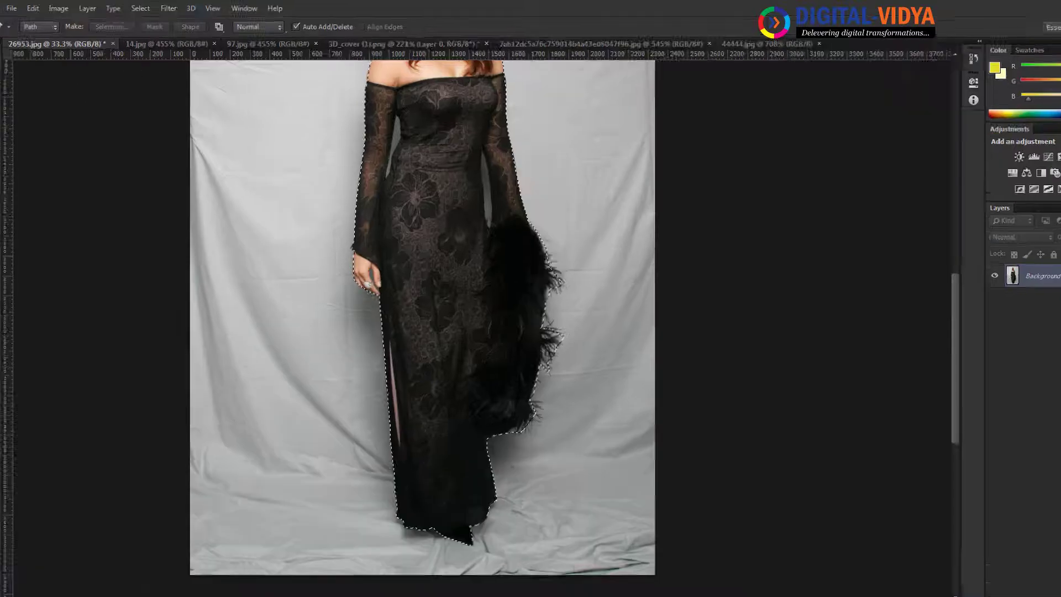
pyautogui.click(16, 72)
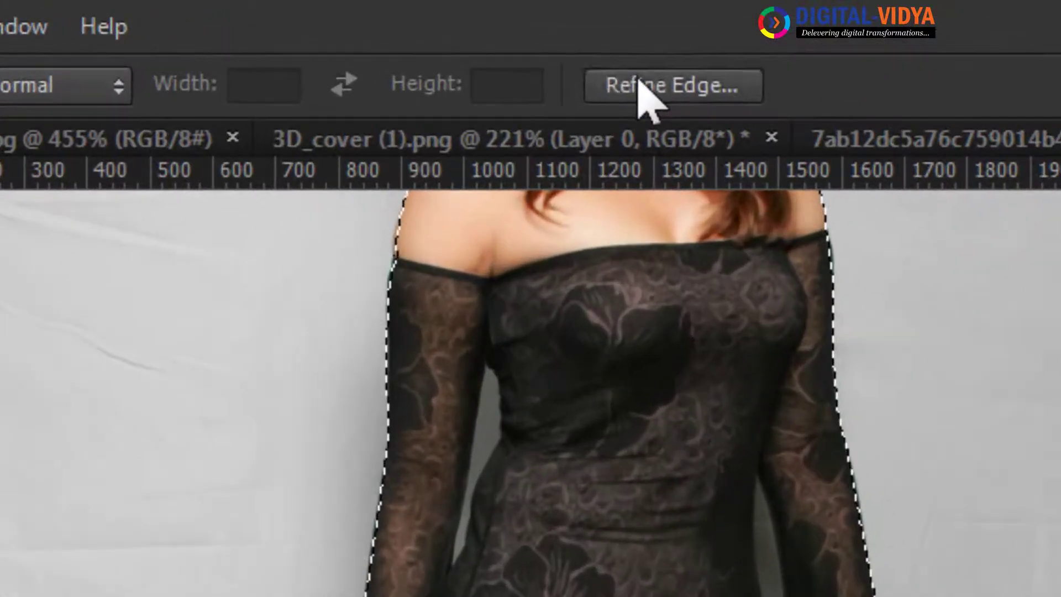
pyautogui.click(646, 88)
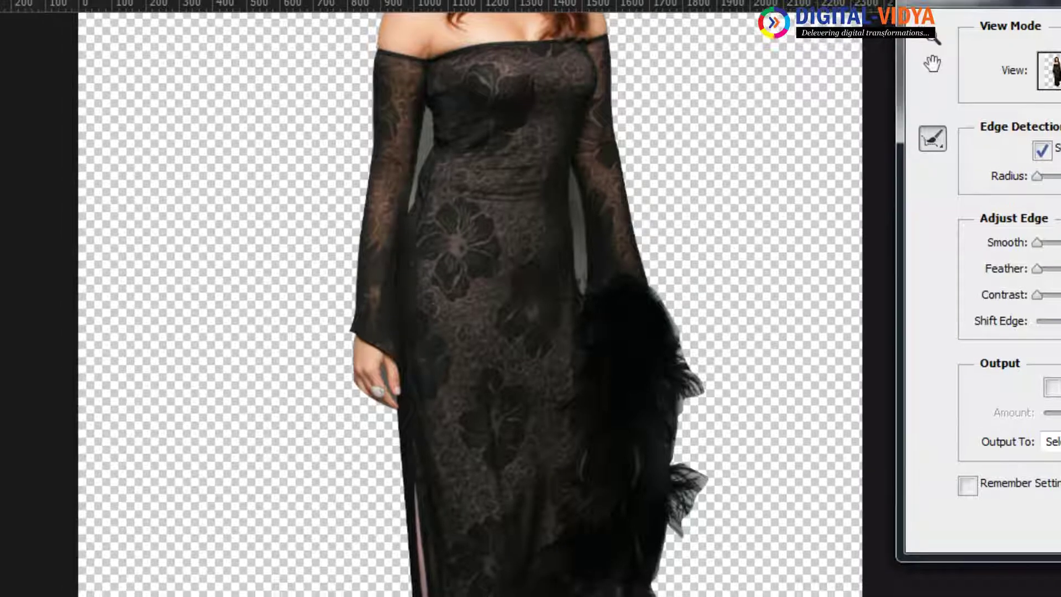
# Set the Refine Radius brush size to 76
pyautogui.click(206, 65)
pyautogui.moveTo(213, 85); pyautogui.dragTo(252, 69)
pyautogui.click(274, 34)
pyautogui.click(697, 70)
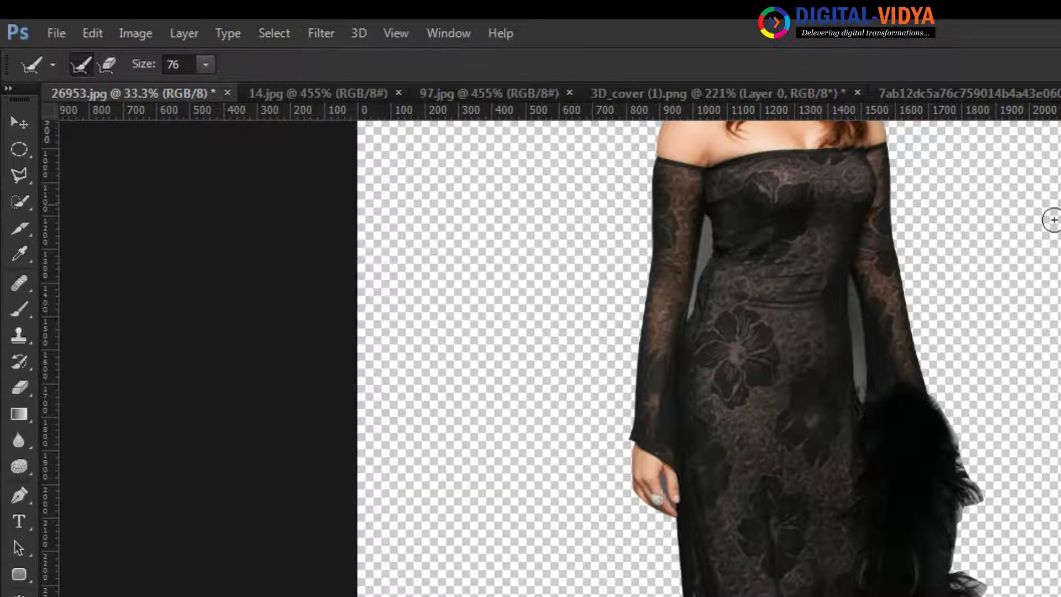
# Brush with Refine Radius along the fur's outer edge and the grey background areas around the woman's hair
pyautogui.moveTo(941, 416)
pyautogui.mouseDown()
pyautogui.moveTo(972, 475)
pyautogui.moveTo(964, 519)
pyautogui.moveTo(917, 397)
pyautogui.moveTo(881, 242)
pyautogui.moveTo(846, 308)
pyautogui.moveTo(835, 387)
pyautogui.moveTo(845, 328)
pyautogui.mouseUp()
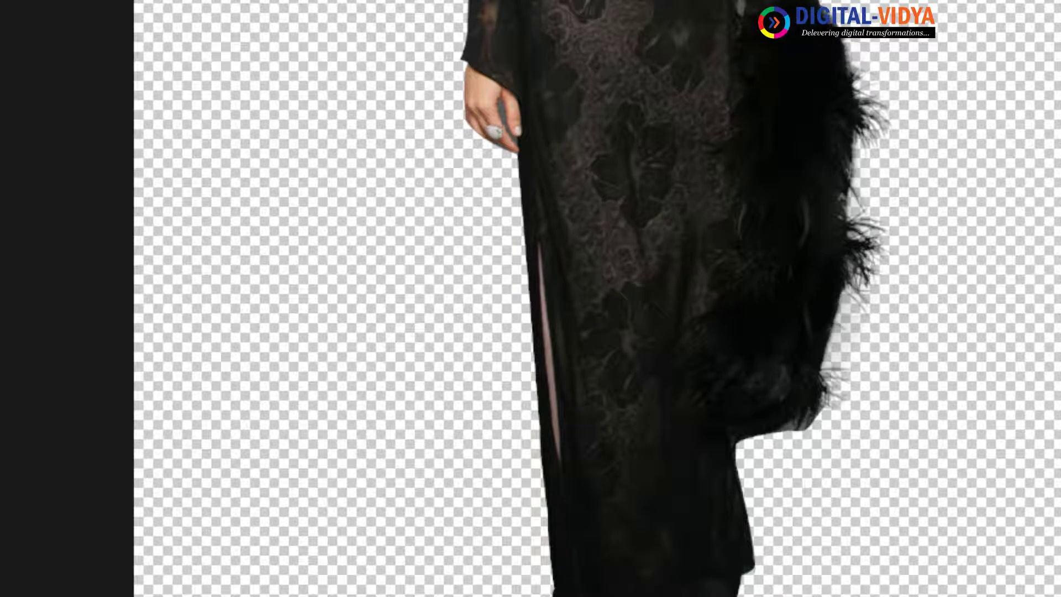
pyautogui.scroll(5, 722, 268)
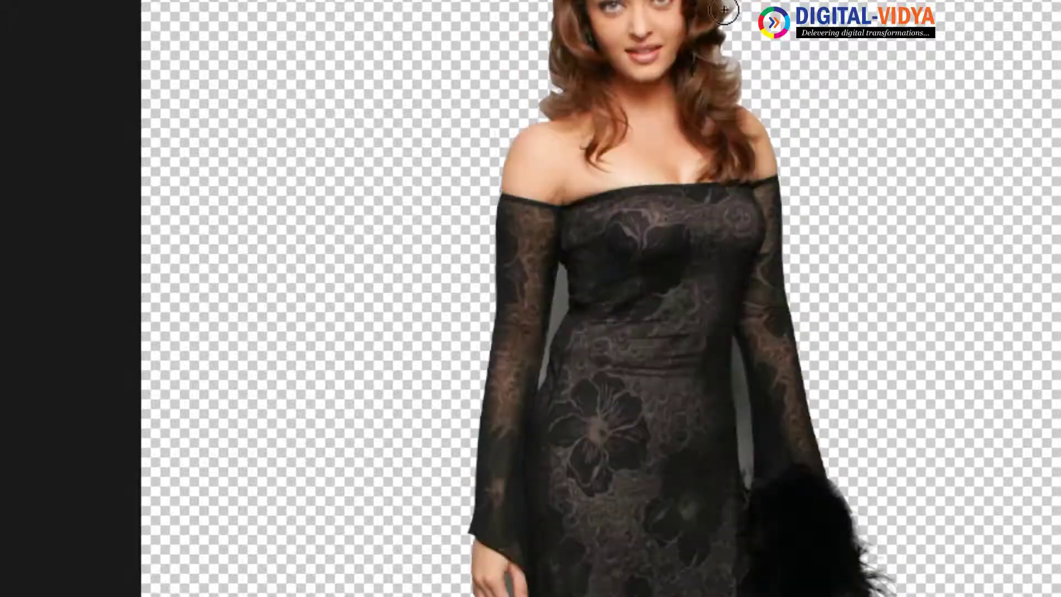
pyautogui.scroll(2, 735, 57)
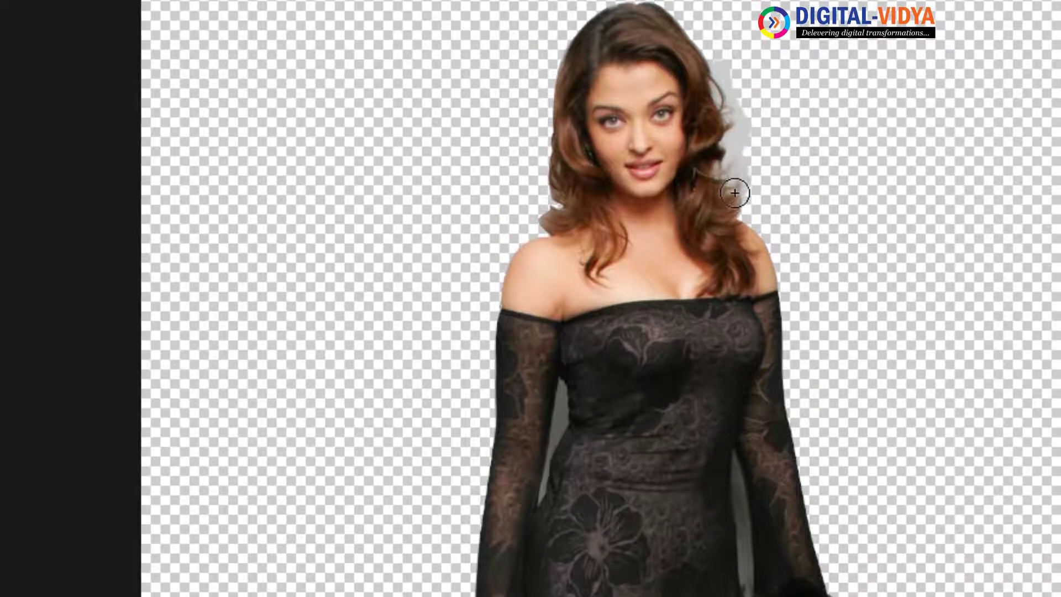
pyautogui.moveTo(748, 162)
pyautogui.mouseDown()
pyautogui.moveTo(696, 29)
pyautogui.moveTo(646, 8)
pyautogui.moveTo(580, 25)
pyautogui.moveTo(545, 88)
pyautogui.moveTo(544, 221)
pyautogui.mouseUp()
# Refine the outer edge of the fur trim beside the dress and output the cutout to a new document
pyautogui.moveTo(880, 491); pyautogui.dragTo(740, 122)
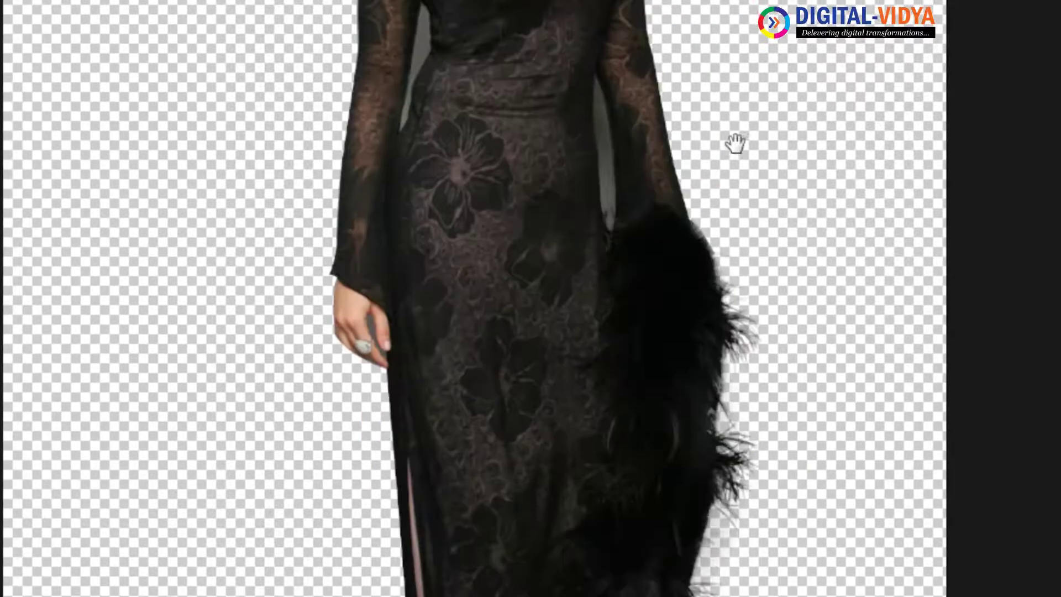
pyautogui.moveTo(700, 223)
pyautogui.mouseDown()
pyautogui.moveTo(758, 325)
pyautogui.moveTo(740, 271)
pyautogui.moveTo(779, 331)
pyautogui.moveTo(736, 383)
pyautogui.moveTo(732, 434)
pyautogui.moveTo(810, 331)
pyautogui.moveTo(768, 345)
pyautogui.moveTo(760, 409)
pyautogui.moveTo(743, 436)
pyautogui.moveTo(776, 514)
pyautogui.moveTo(738, 442)
pyautogui.moveTo(732, 492)
pyautogui.moveTo(741, 497)
pyautogui.moveTo(697, 594)
pyautogui.moveTo(751, 516)
pyautogui.moveTo(765, 539)
pyautogui.moveTo(743, 578)
pyautogui.mouseUp()
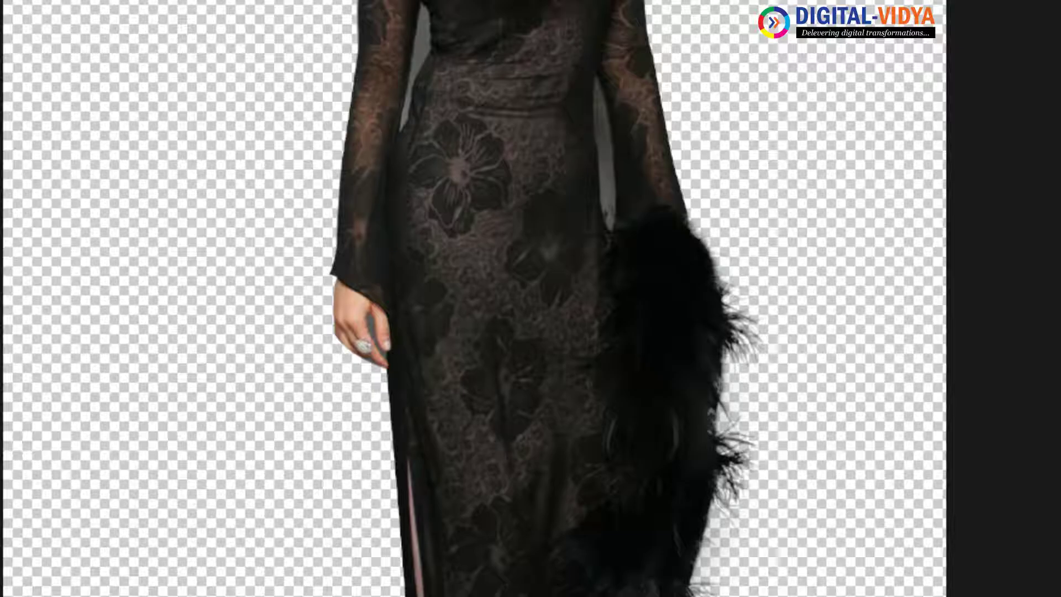
pyautogui.moveTo(393, 594)
pyautogui.mouseDown()
pyautogui.moveTo(376, 395)
pyautogui.moveTo(375, 467)
pyautogui.mouseUp()
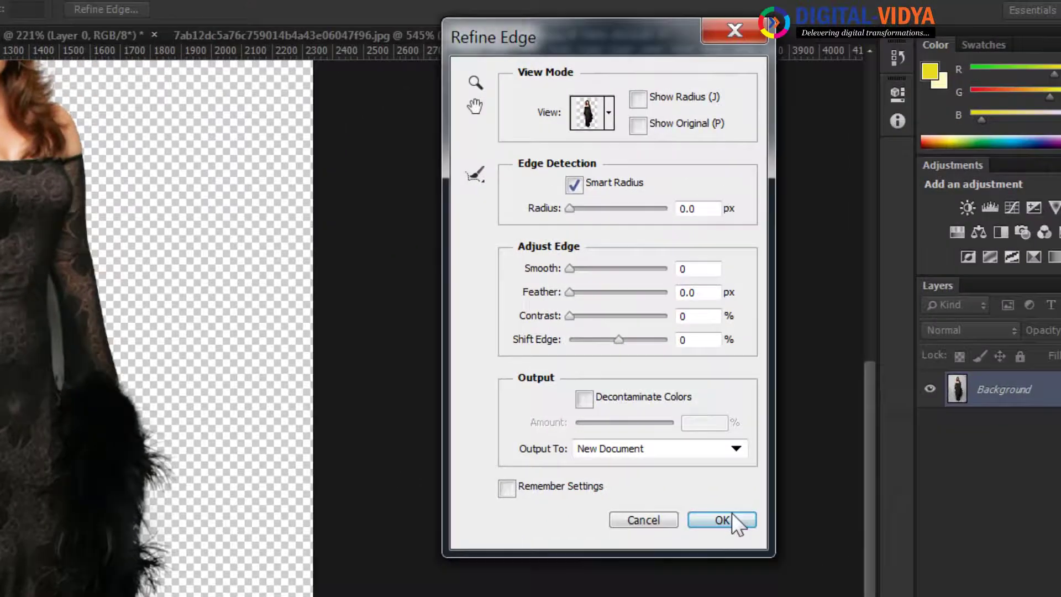
pyautogui.click(735, 515)
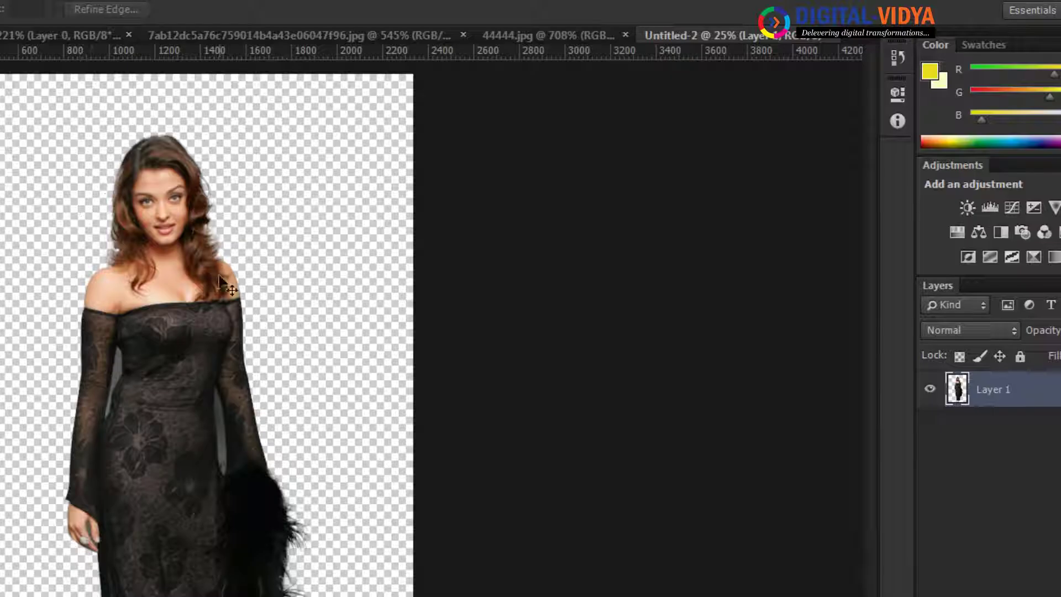
# Examine the cutout's fur edge at 100% and return to the 25% view
pyautogui.hotkey('ctrl', '1')
pyautogui.moveTo(474, 426); pyautogui.dragTo(83, 119)
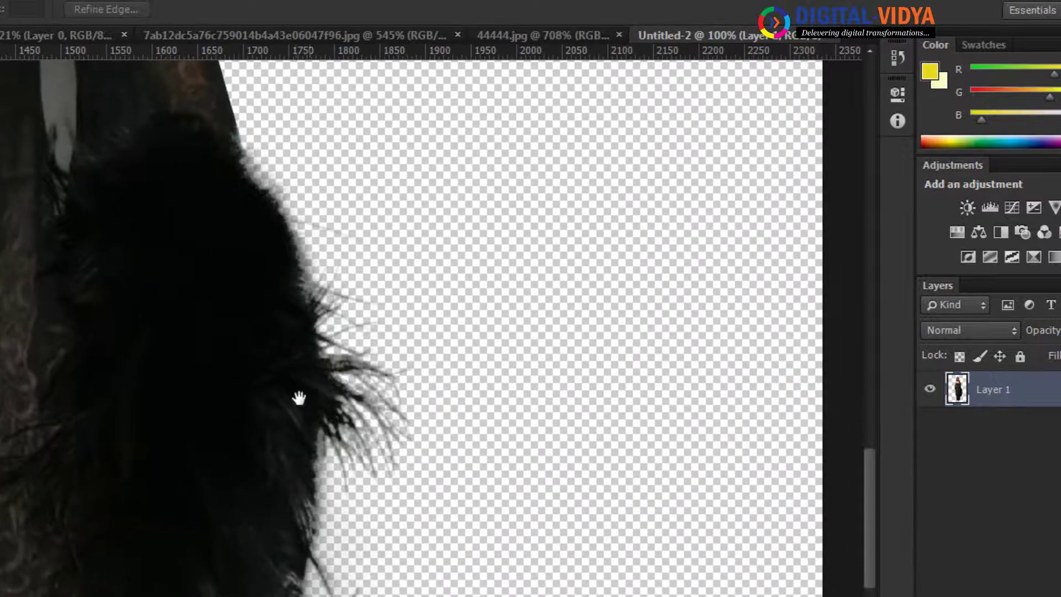
pyautogui.hotkey('ctrl', '-')
pyautogui.hotkey('ctrl', '-')
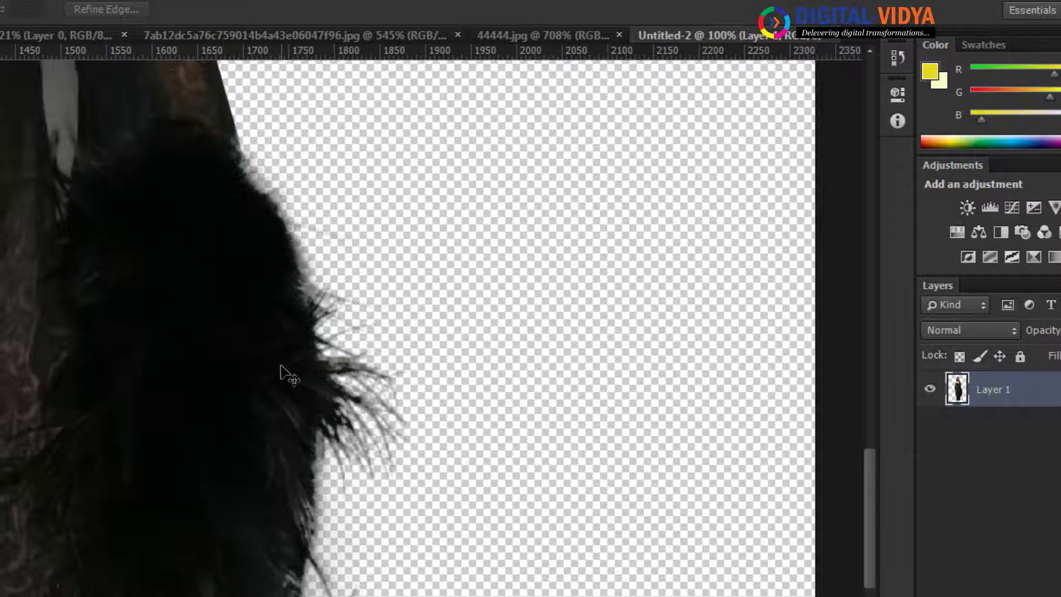
pyautogui.scroll(-4, 281, 362)
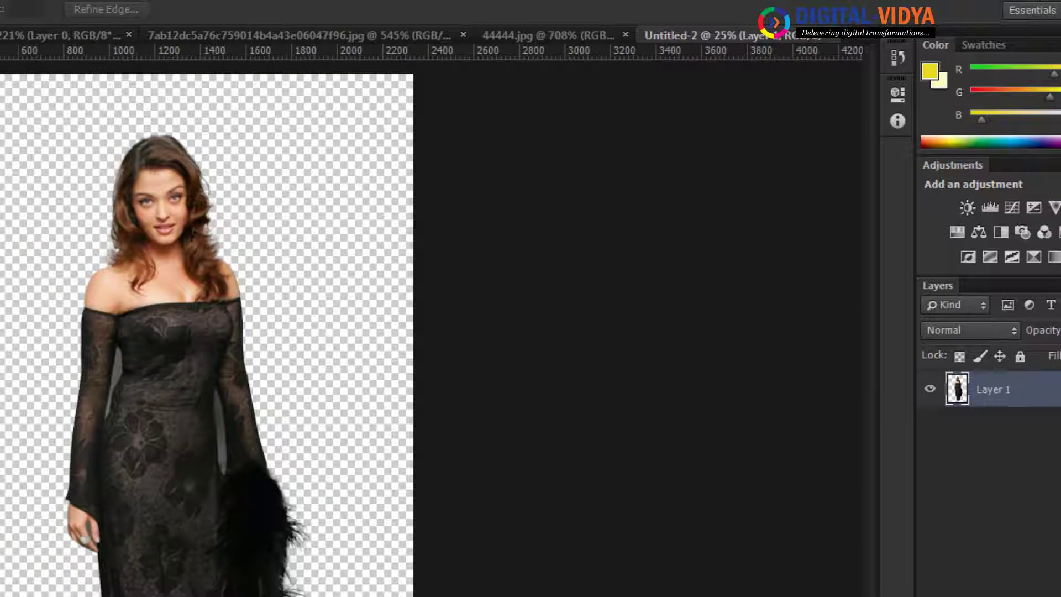
pyautogui.press('v')
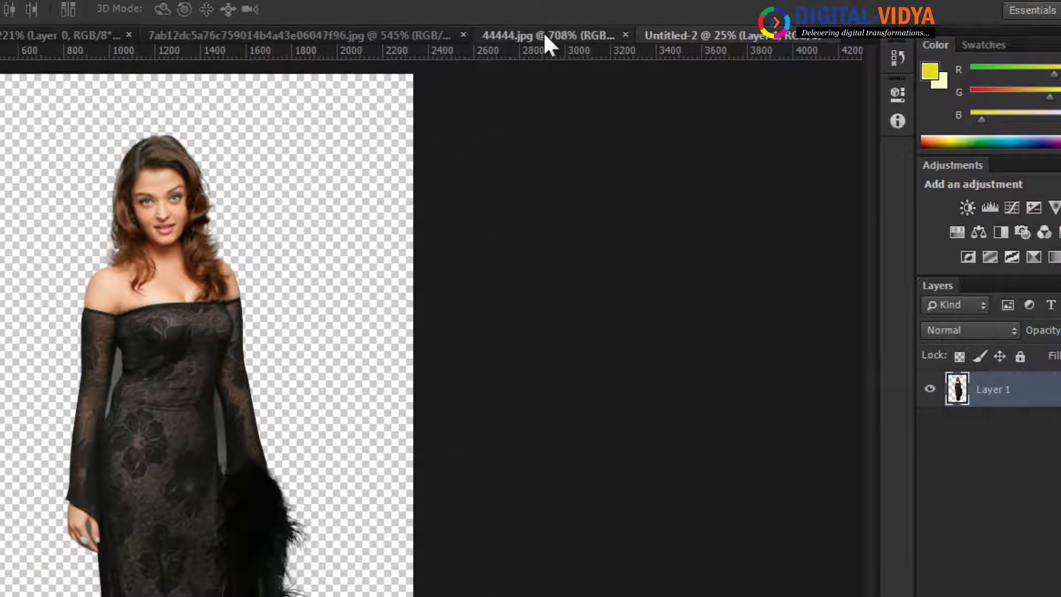
# Switch to the 44444.jpg document and show the lower front cover of the brochure at 300%
pyautogui.click(544, 34)
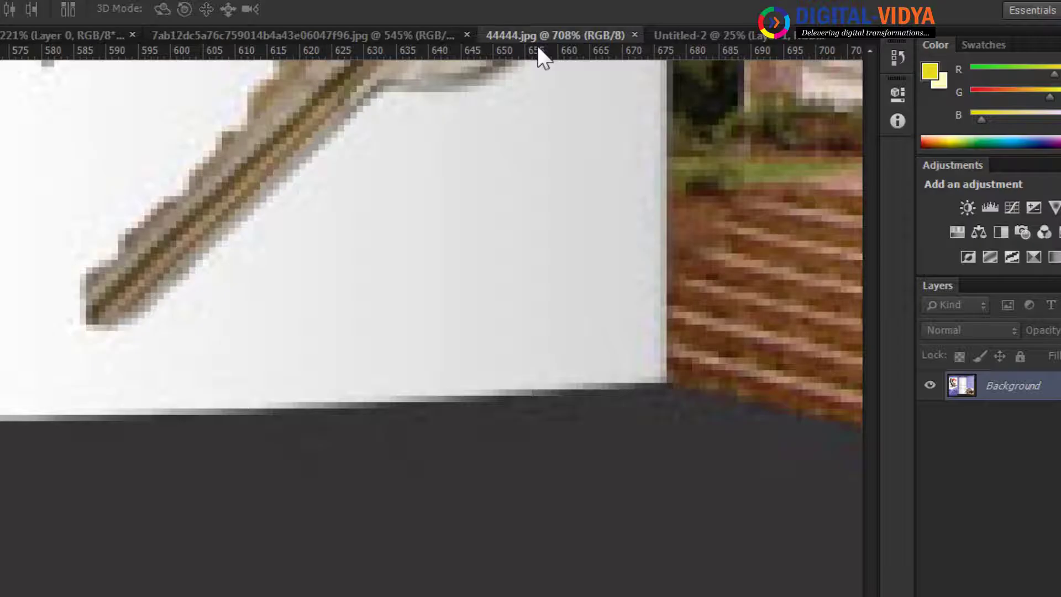
pyautogui.hotkey('ctrl', 'Tab')
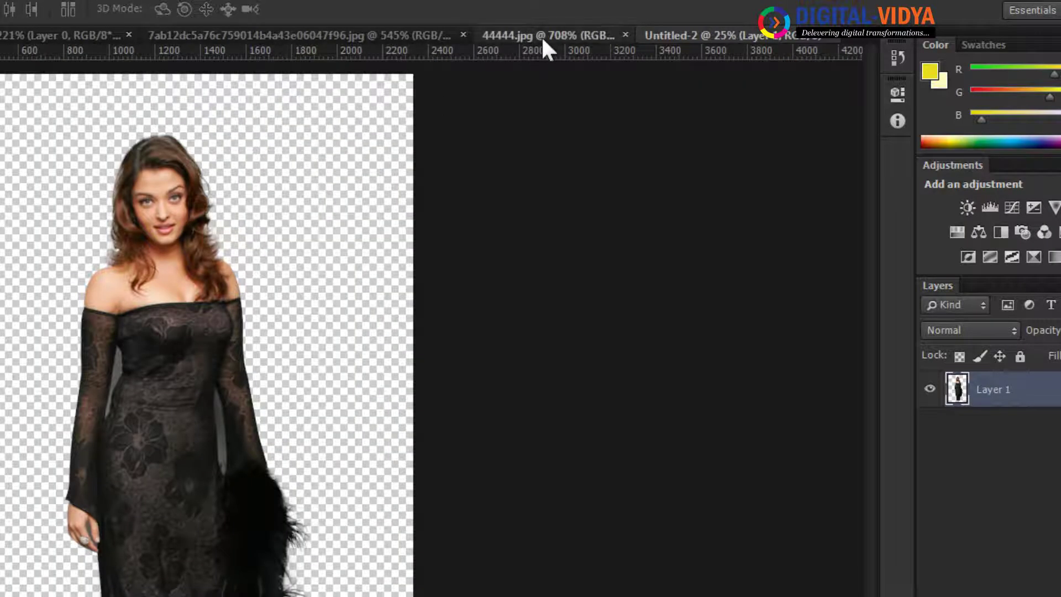
pyautogui.click(542, 37)
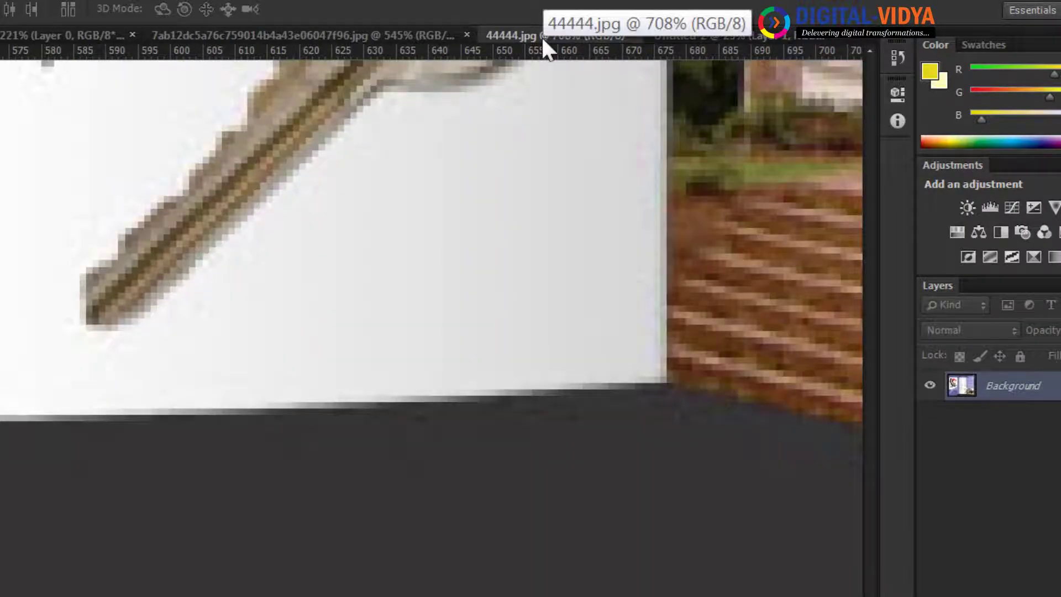
pyautogui.hotkey('ctrl', '-')
pyautogui.hotkey('ctrl', '-')
pyautogui.hotkey('ctrl', '-')
pyautogui.hotkey('ctrl', '-')
pyautogui.hotkey('ctrl', '-')
pyautogui.hotkey('ctrl', '-')
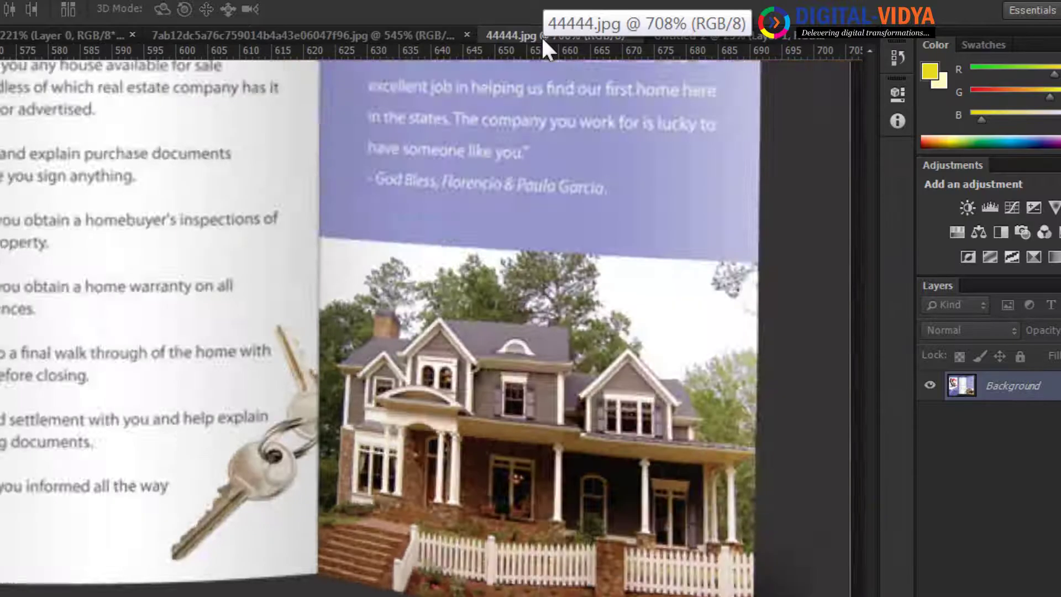
pyautogui.hotkey('ctrl', '+')
pyautogui.hotkey('ctrl', '+')
pyautogui.hotkey('ctrl', '+')
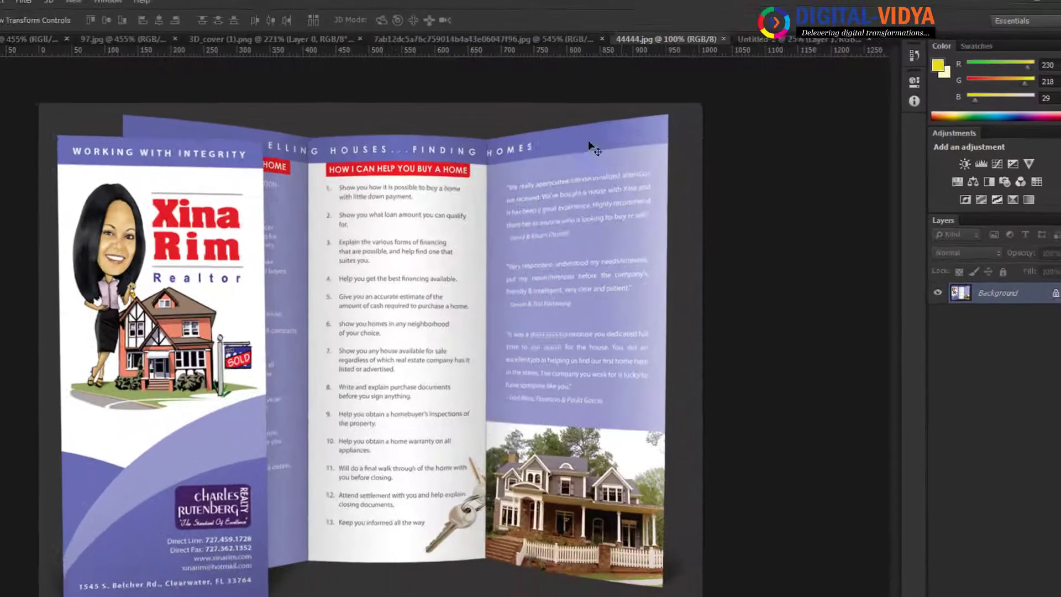
pyautogui.moveTo(238, 419); pyautogui.dragTo(687, 184)
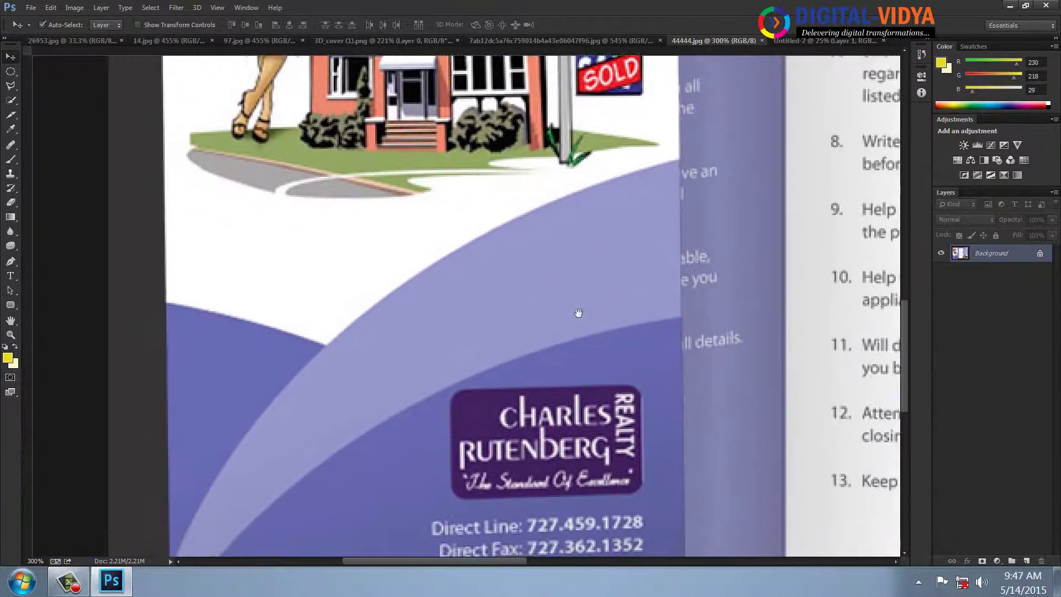
pyautogui.moveTo(575, 310); pyautogui.dragTo(548, 239)
# Start a Pen path along the upper curve of the light purple band and down its right edge on the front cover
pyautogui.click(10, 260)
pyautogui.click(142, 495)
pyautogui.moveTo(652, 84); pyautogui.dragTo(741, 68)
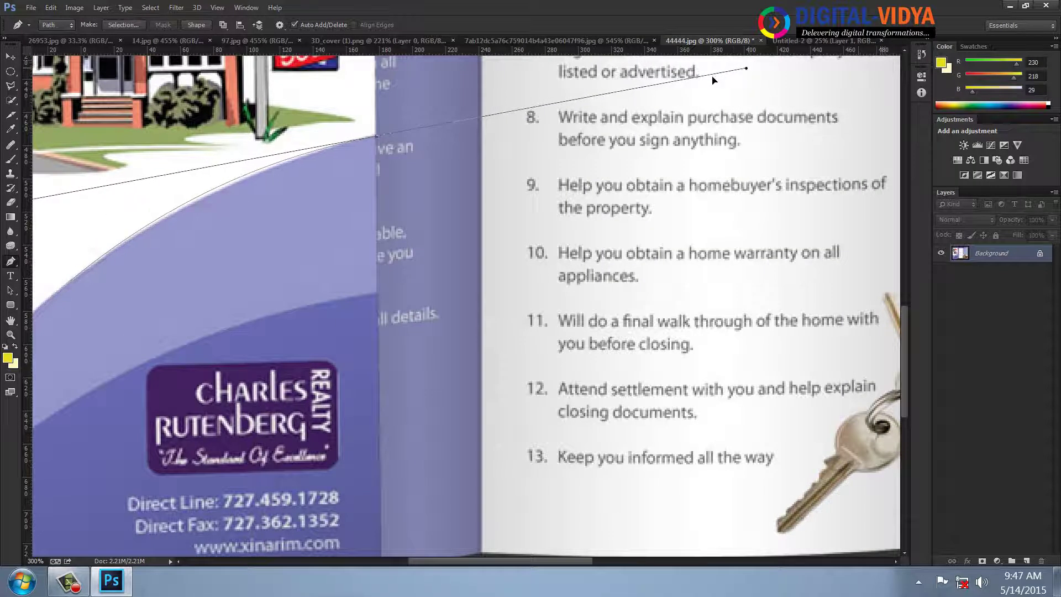
pyautogui.keyDown('alt'); pyautogui.click(376, 137); pyautogui.keyUp('alt')
pyautogui.click(375, 296)
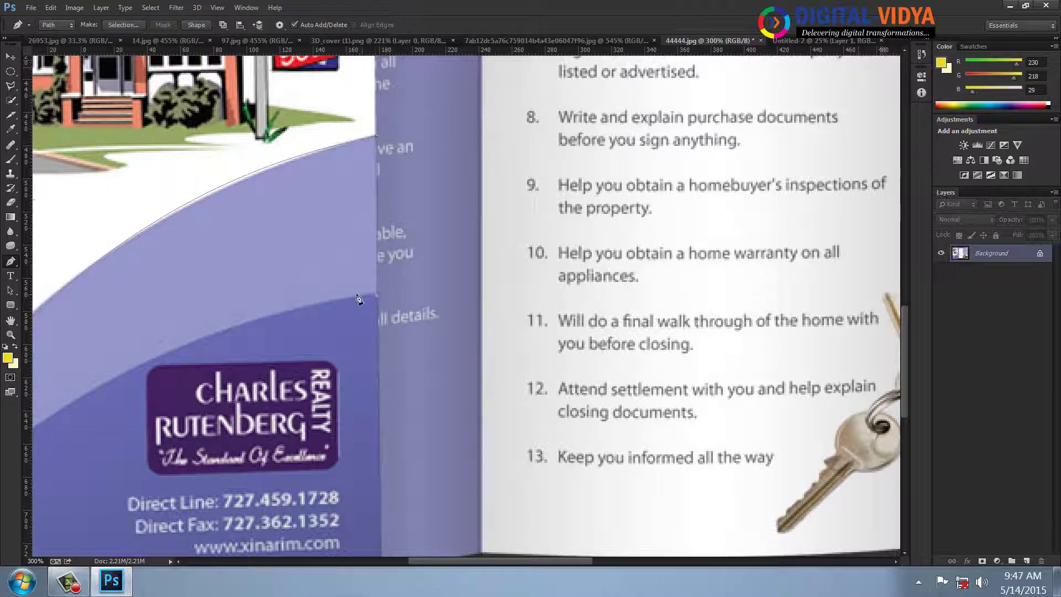
# Trace the lower curve of the light purple band, close the path and convert it into a selection
pyautogui.moveTo(238, 347); pyautogui.dragTo(659, 167)
pyautogui.moveTo(283, 418); pyautogui.dragTo(123, 554)
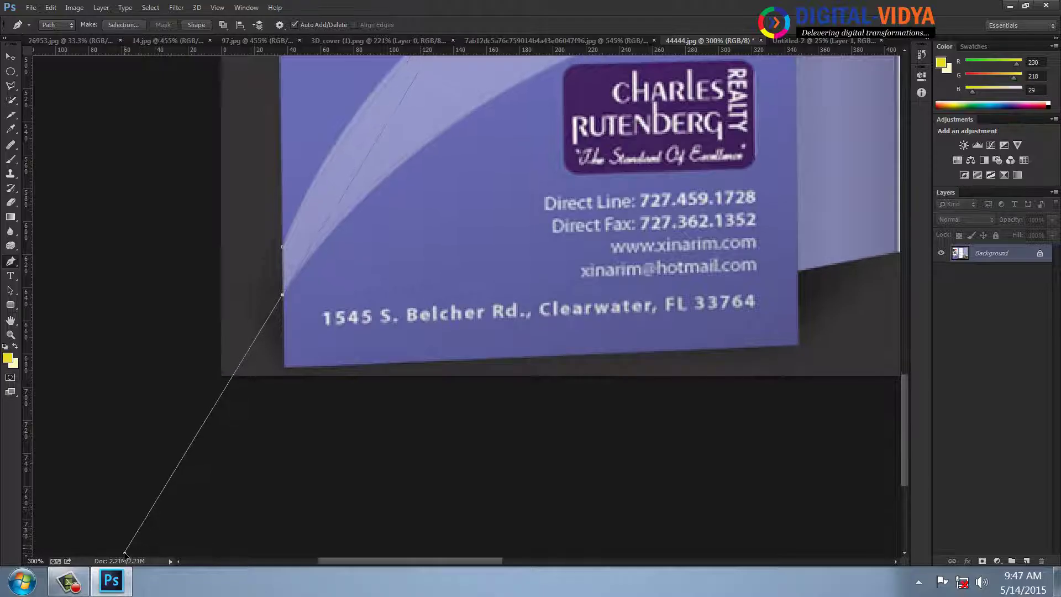
pyautogui.keyDown('alt'); pyautogui.click(283, 294); pyautogui.keyUp('alt')
pyautogui.click(283, 249)
pyautogui.hotkey('ctrl', 'Return')
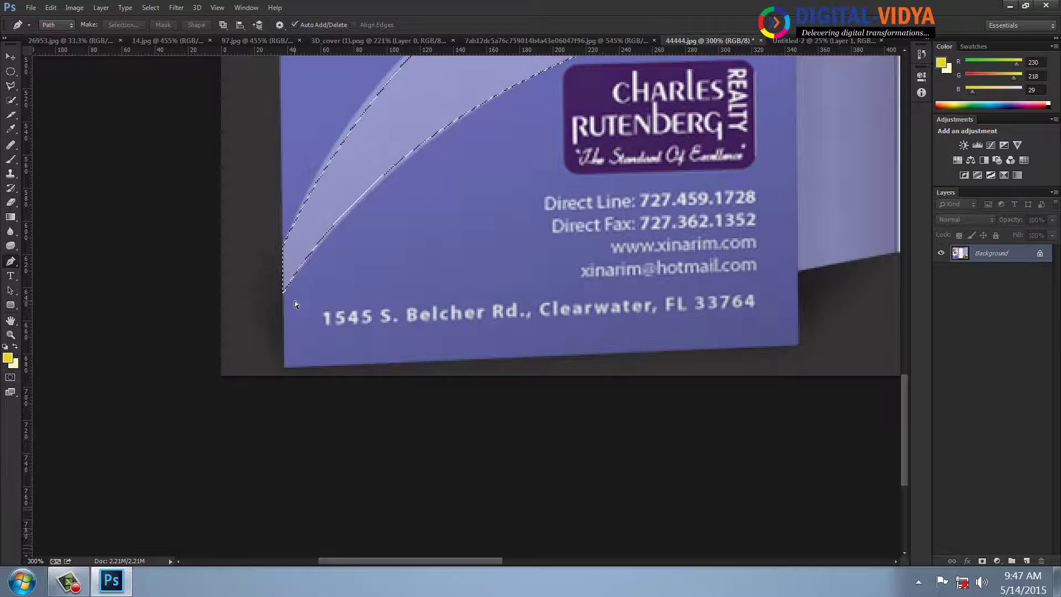
# Fill the selected band with the yellow foreground color on a new layer, deselect and return to 100% zoom
pyautogui.hotkey('ctrl', 'shift', 'n')
pyautogui.press('Return')
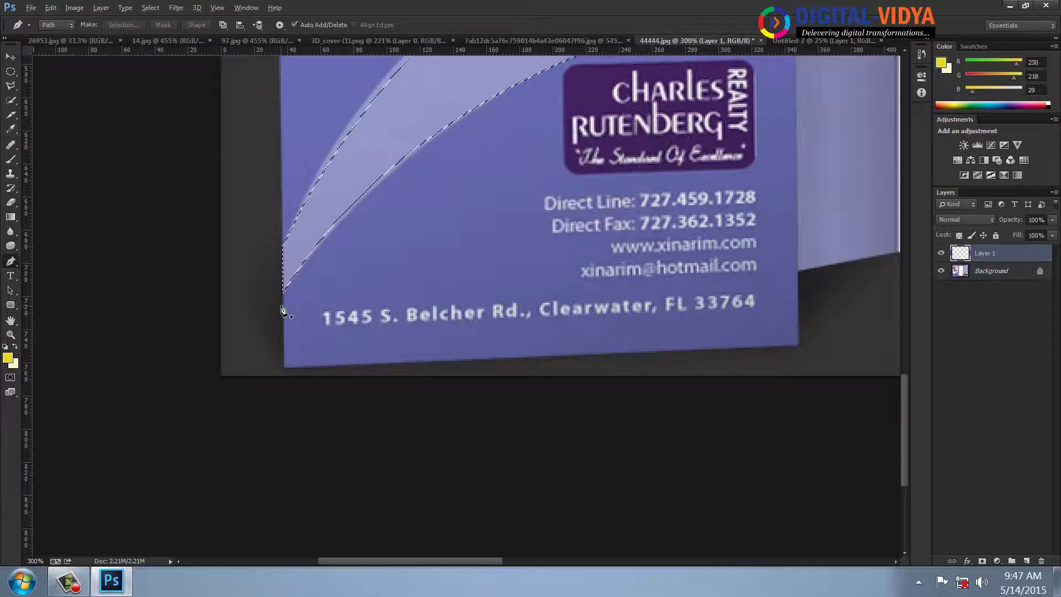
pyautogui.hotkey('alt', 'BackSpace')
pyautogui.hotkey('ctrl', 'd')
pyautogui.hotkey('ctrl', '-')
pyautogui.hotkey('ctrl', '-')
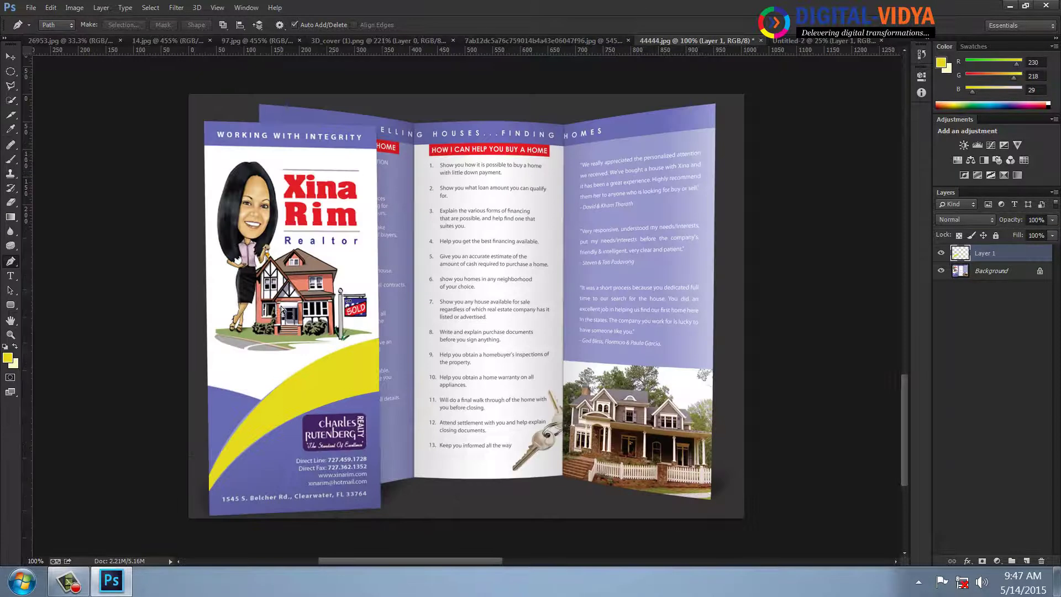
# Try moving the yellow band up over the front cover, and undo the move
pyautogui.click(10, 57)
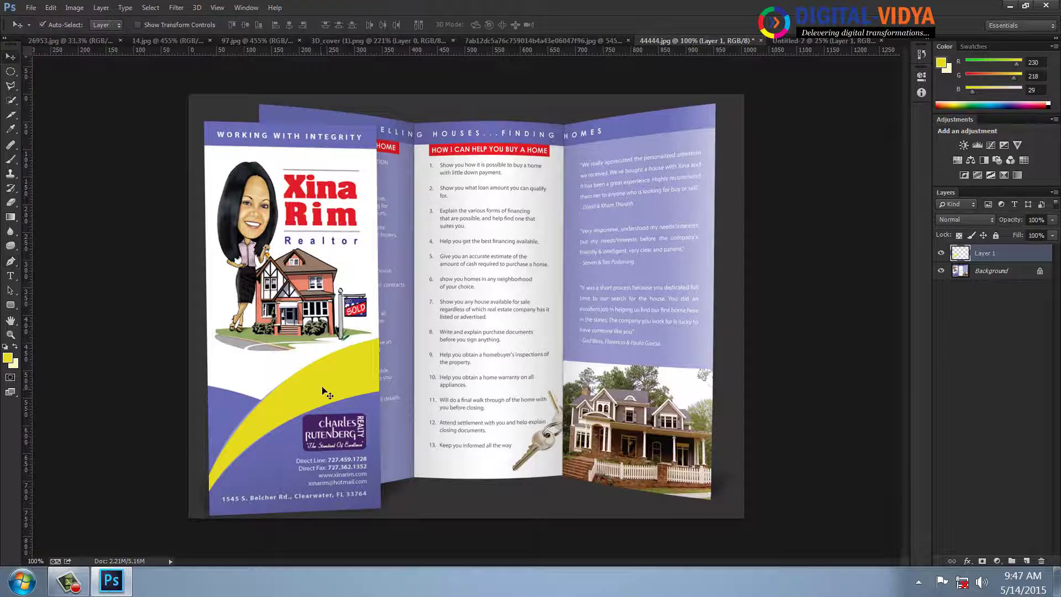
pyautogui.moveTo(325, 388); pyautogui.dragTo(340, 283)
pyautogui.hotkey('ctrl', 'z')
# Examine the angled color shapes in the 7ab12dc5a76c759014b4a43e06047f96.jpg web page layout from the header to the footer
pyautogui.click(587, 40)
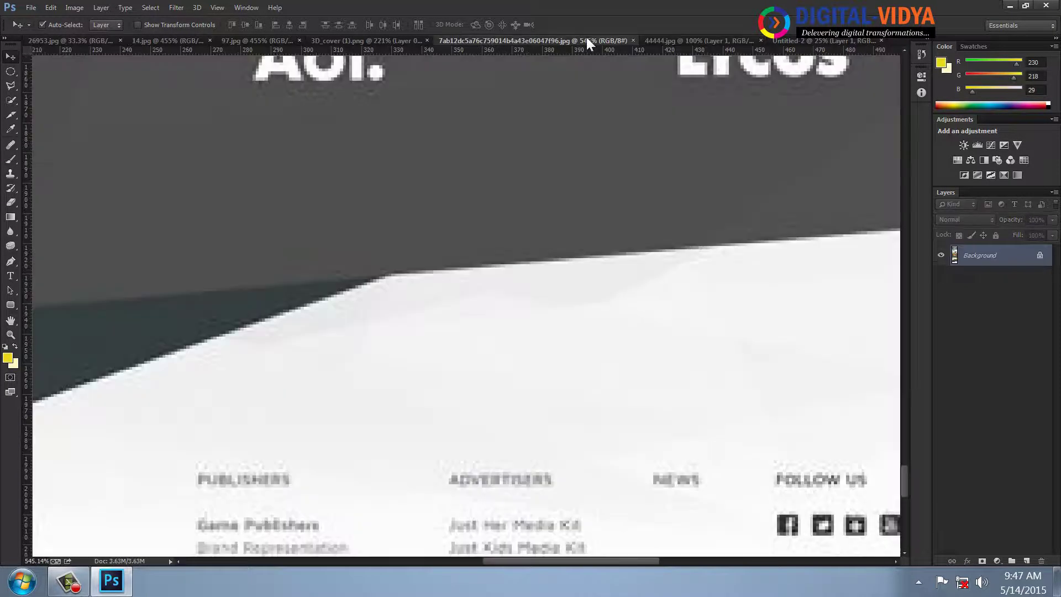
pyautogui.hotkey('ctrl', '0')
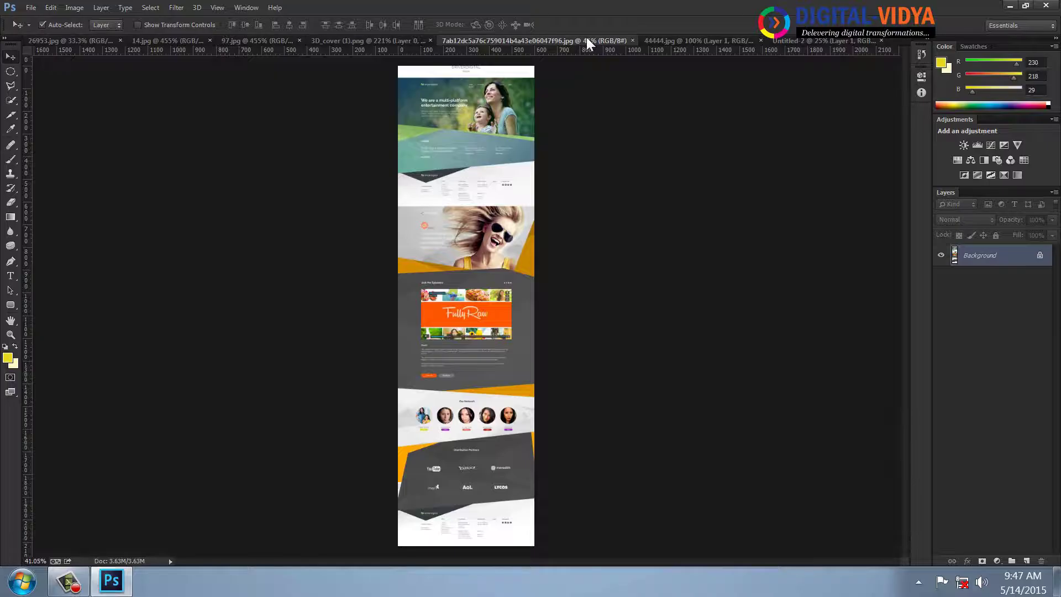
pyautogui.hotkey('ctrl', '1')
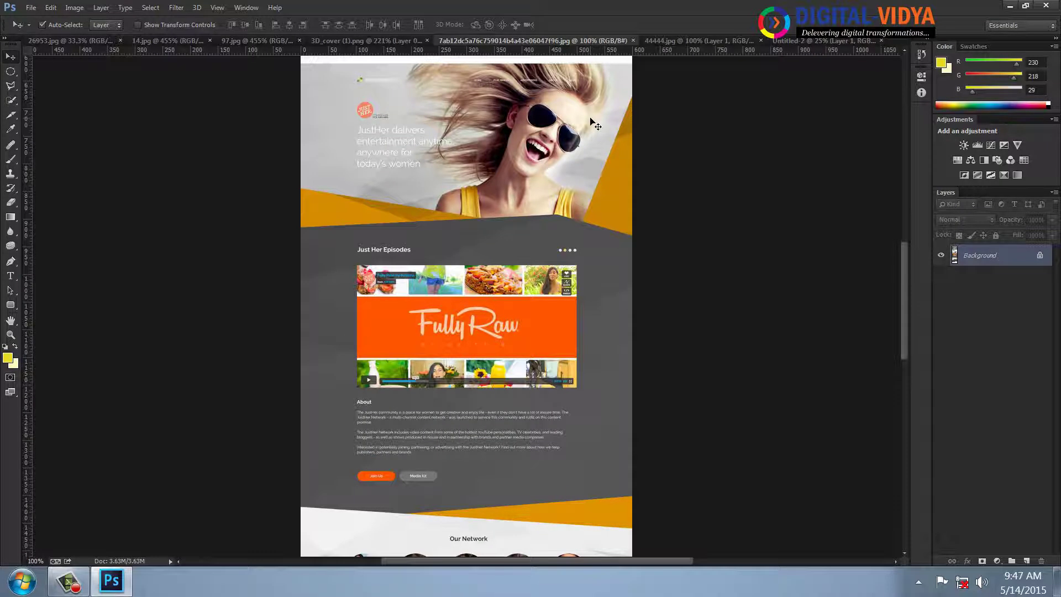
pyautogui.hotkey('ctrl', '+')
pyautogui.hotkey('ctrl', '+')
pyautogui.moveTo(381, 118); pyautogui.dragTo(561, 357)
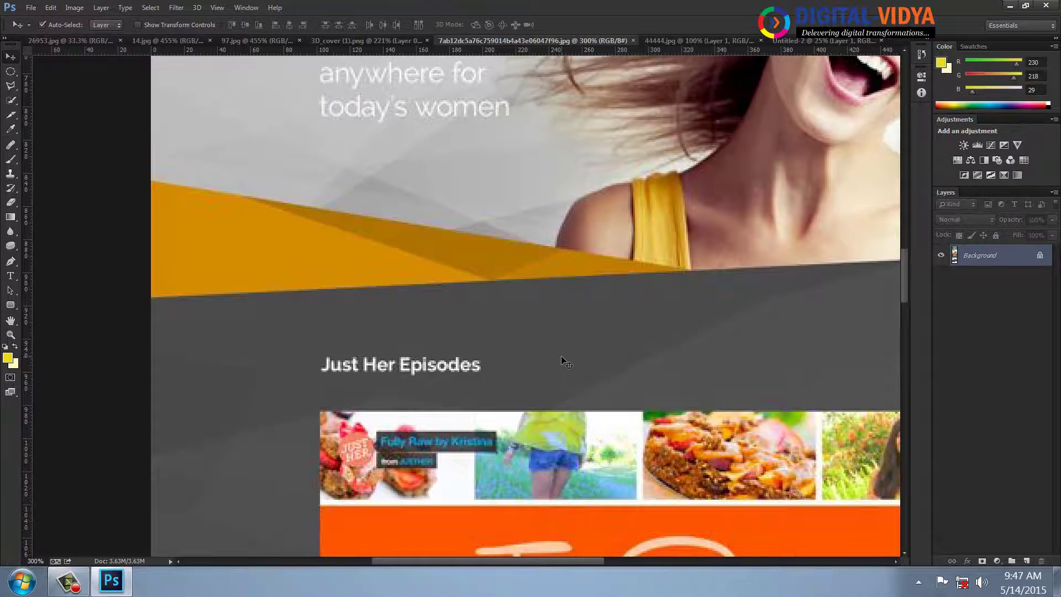
pyautogui.hotkey('ctrl', '-')
pyautogui.hotkey('ctrl', '-')
pyautogui.hotkey('ctrl', '-')
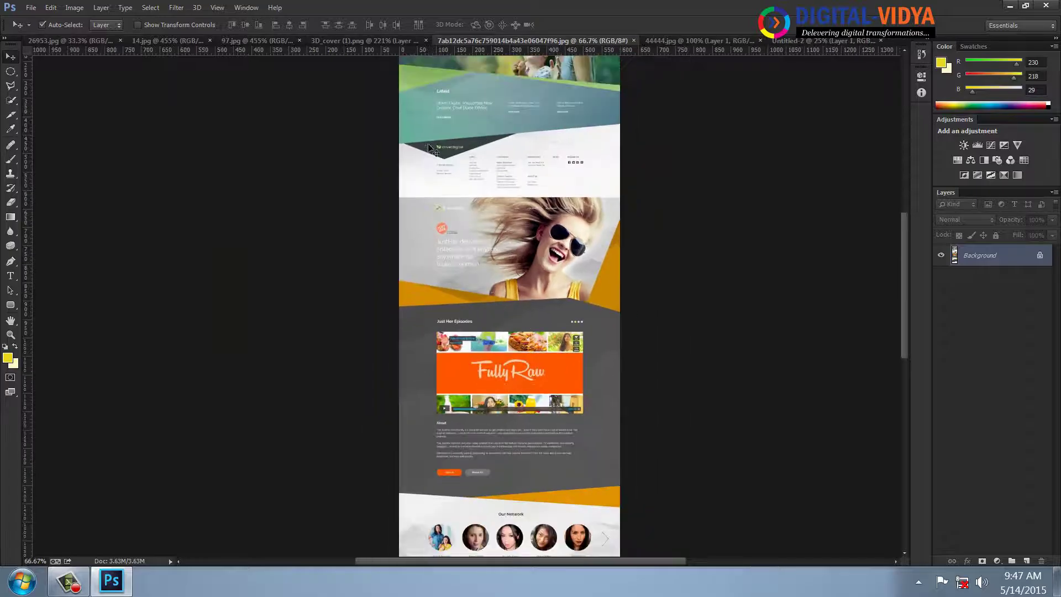
pyautogui.moveTo(518, 118); pyautogui.dragTo(500, 185)
pyautogui.moveTo(526, 388); pyautogui.dragTo(509, 245)
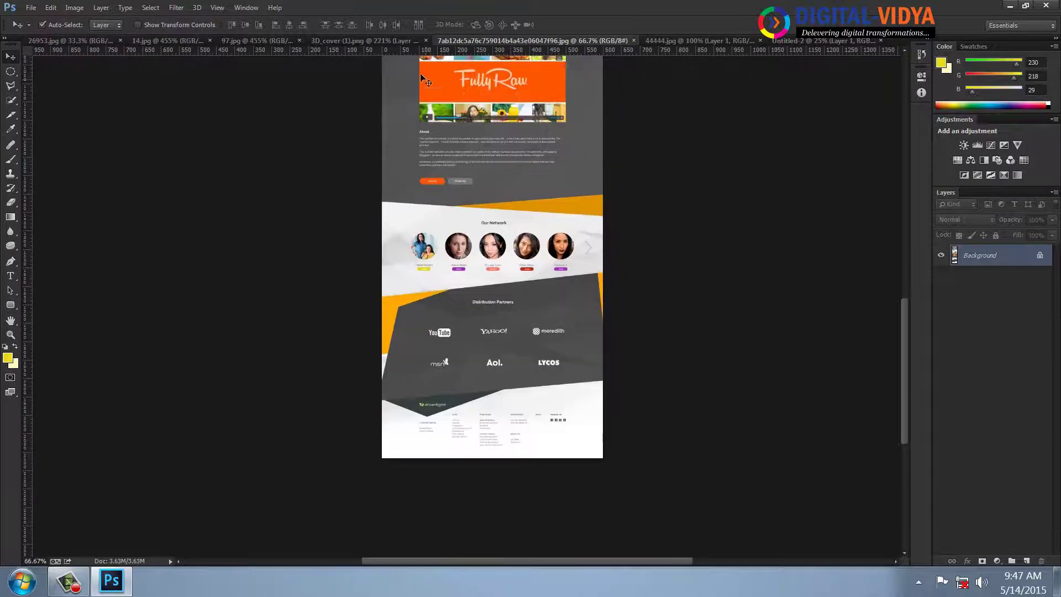
# In 3D_cover (1).png, fit the image to the window and trace the book's top and right edges with the Pen tool
pyautogui.click(389, 39)
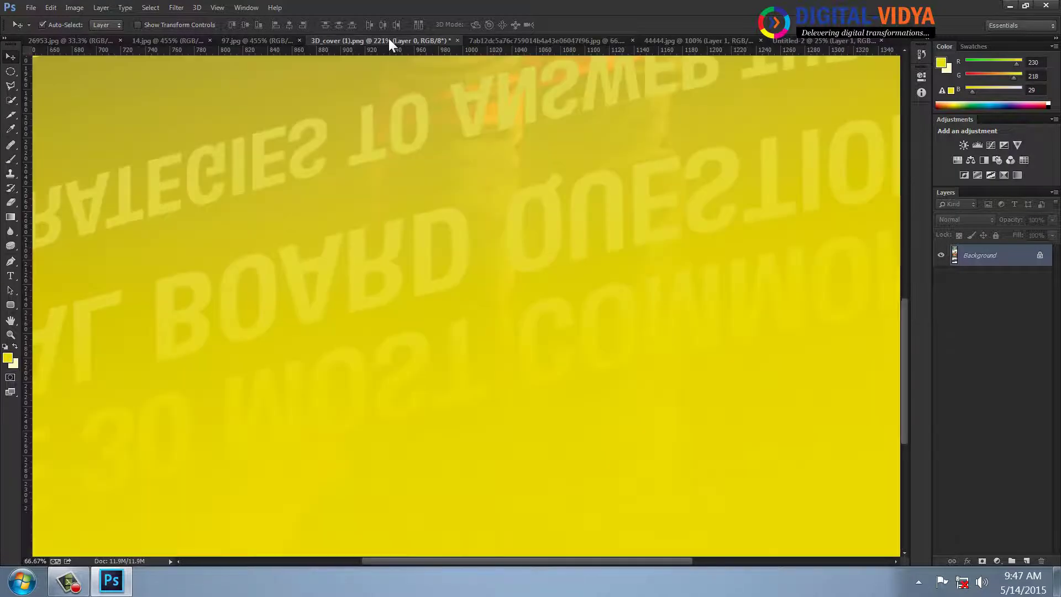
pyautogui.hotkey('ctrl', '0')
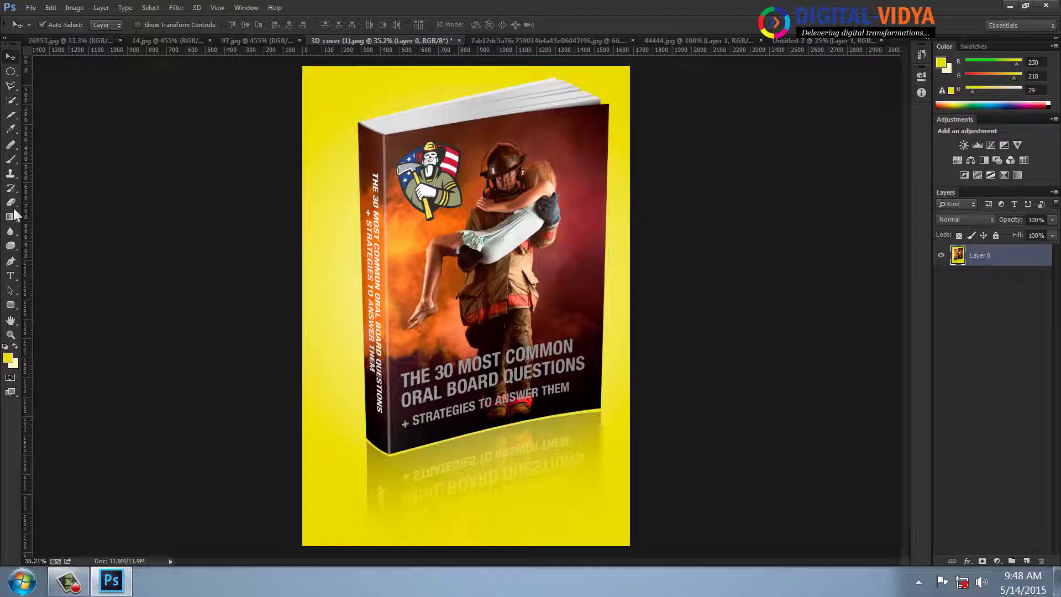
pyautogui.click(10, 261)
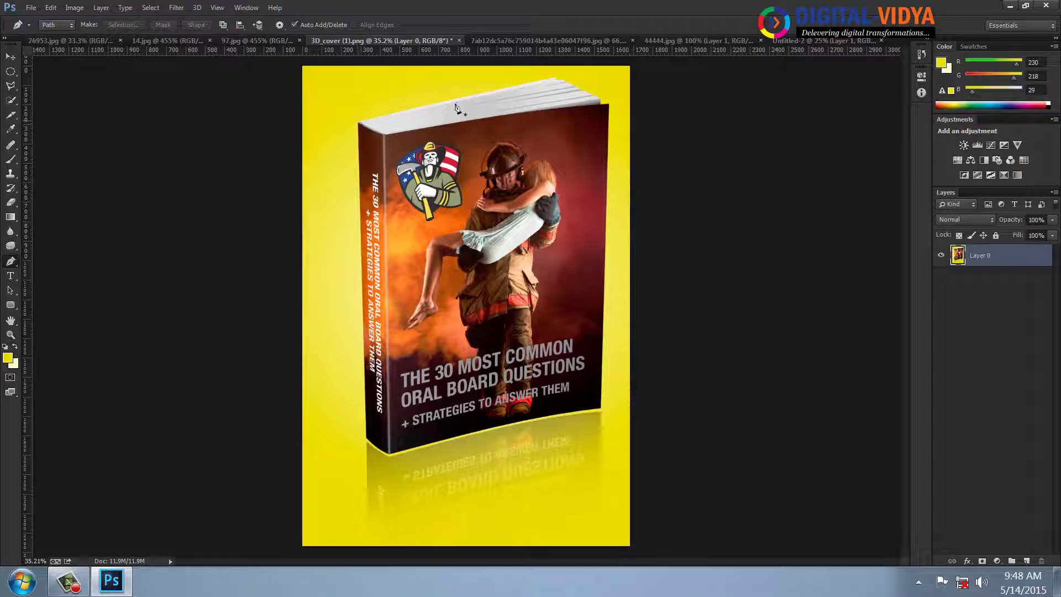
pyautogui.click(357, 121)
pyautogui.click(555, 77)
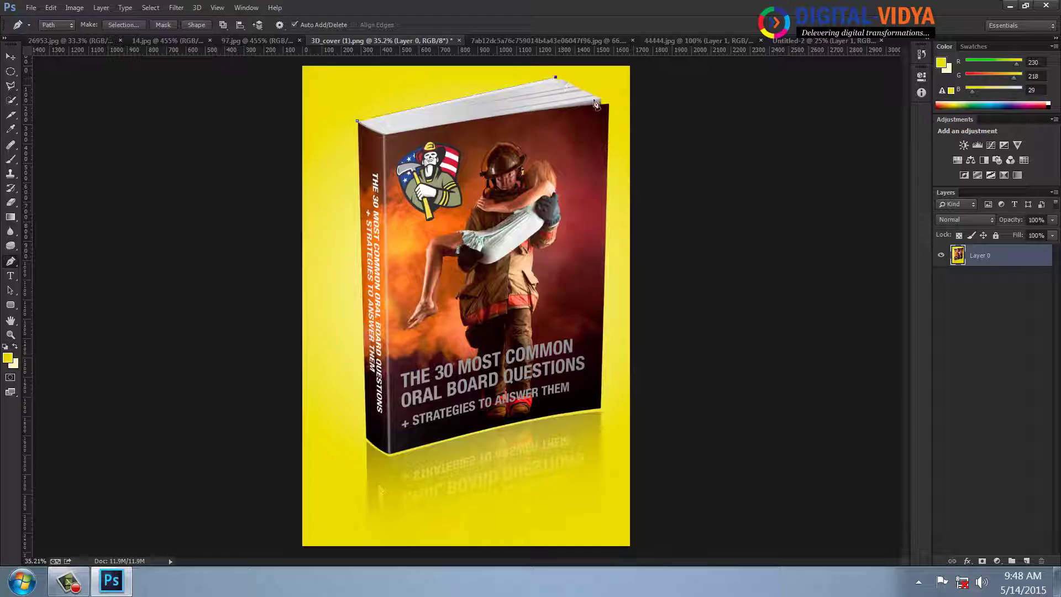
pyautogui.click(601, 100)
pyautogui.moveTo(602, 409); pyautogui.dragTo(603, 458)
pyautogui.keyDown('alt'); pyautogui.click(601, 410); pyautogui.keyUp('alt')
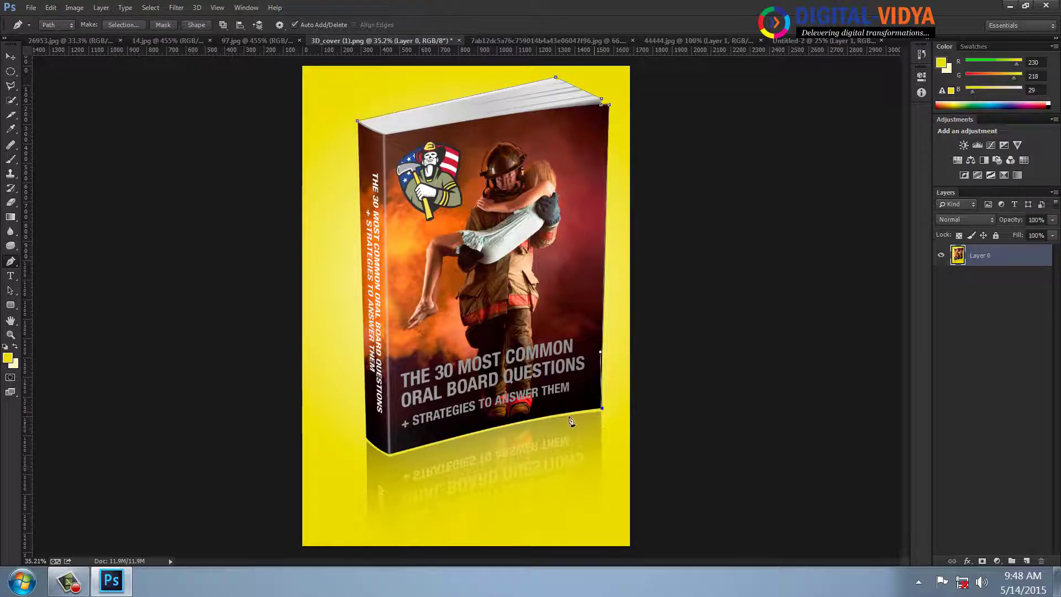
# Finish the Pen path around the book's bottom edge and spine corner and convert it to a selection
pyautogui.moveTo(389, 456); pyautogui.dragTo(355, 471)
pyautogui.keyDown('alt'); pyautogui.click(389, 455); pyautogui.keyUp('alt')
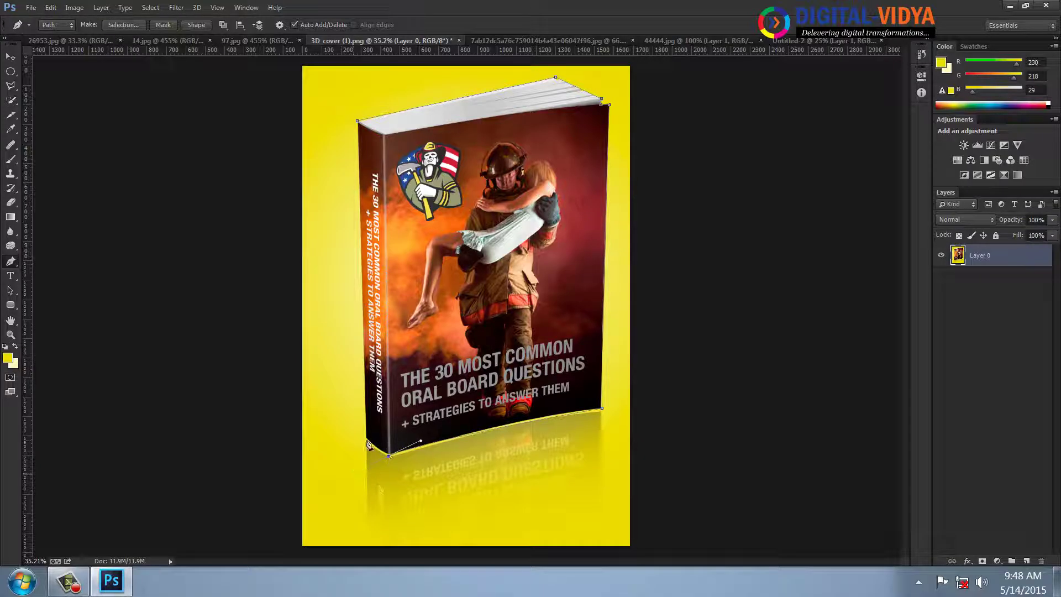
pyautogui.click(366, 440)
pyautogui.hotkey('ctrl', 'Return')
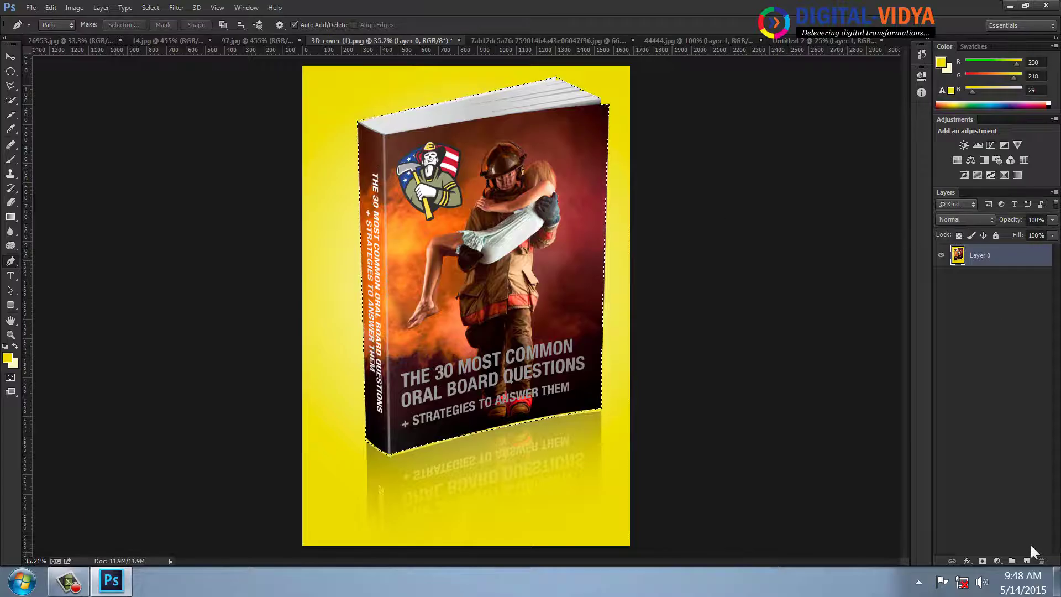
# Copy the selected book to a new layer and hide Layer 0 to isolate the cutout
pyautogui.hotkey('ctrl', 'j')
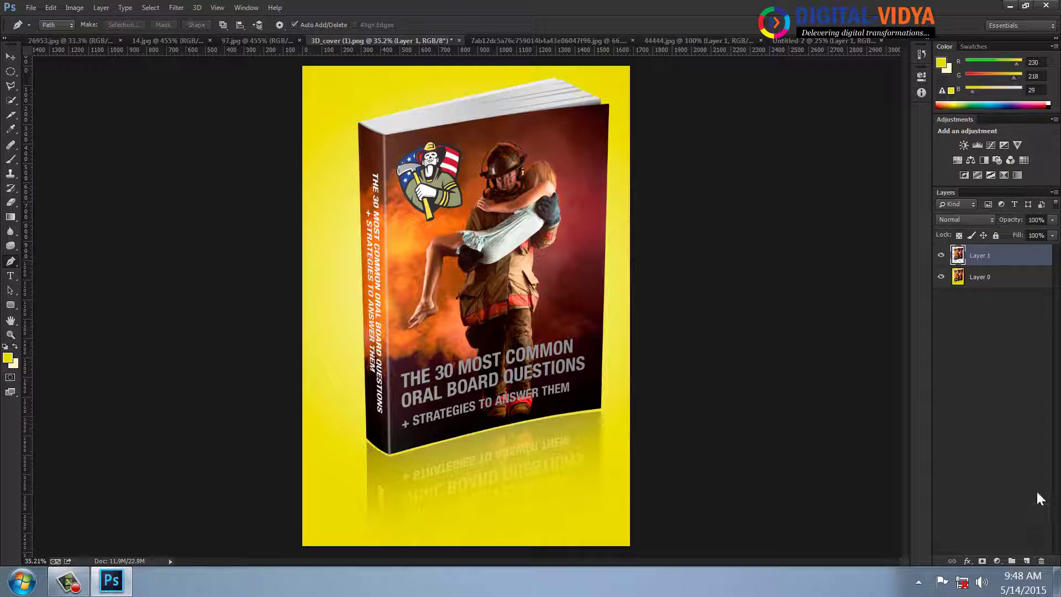
pyautogui.click(941, 276)
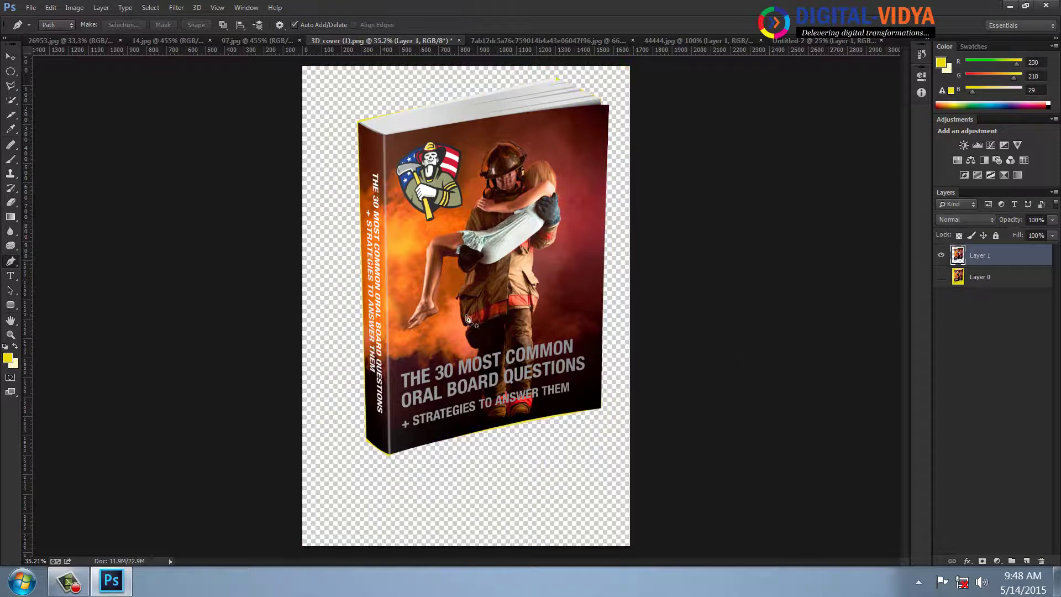
pyautogui.press('v')
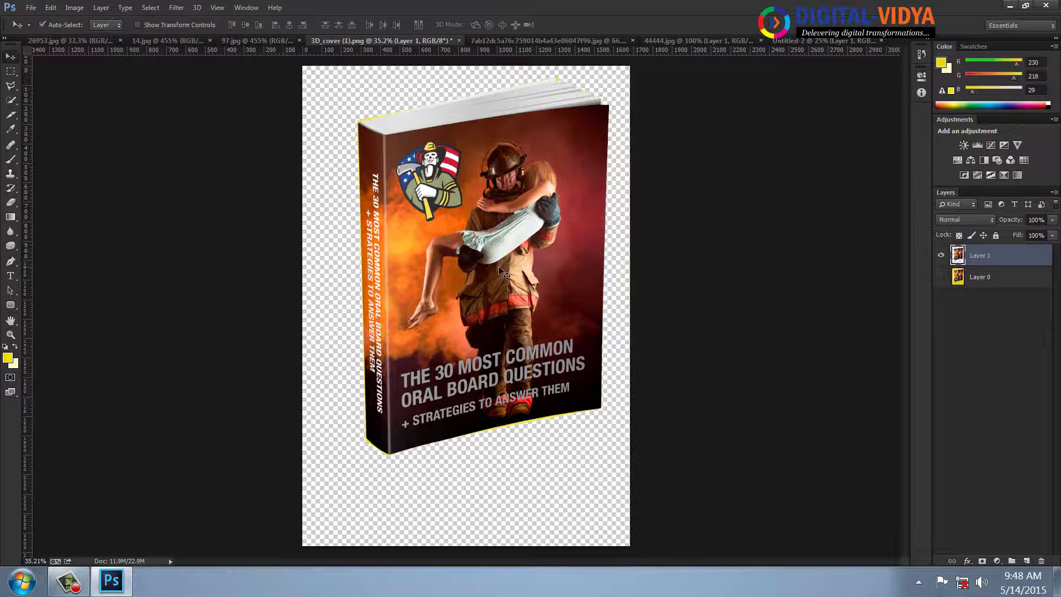
# Look through the other open images, switch to the dog photo 14.jpg and fit it to the window
pyautogui.hotkey('ctrl', 'Tab')
pyautogui.hotkey('ctrl', 'Tab')
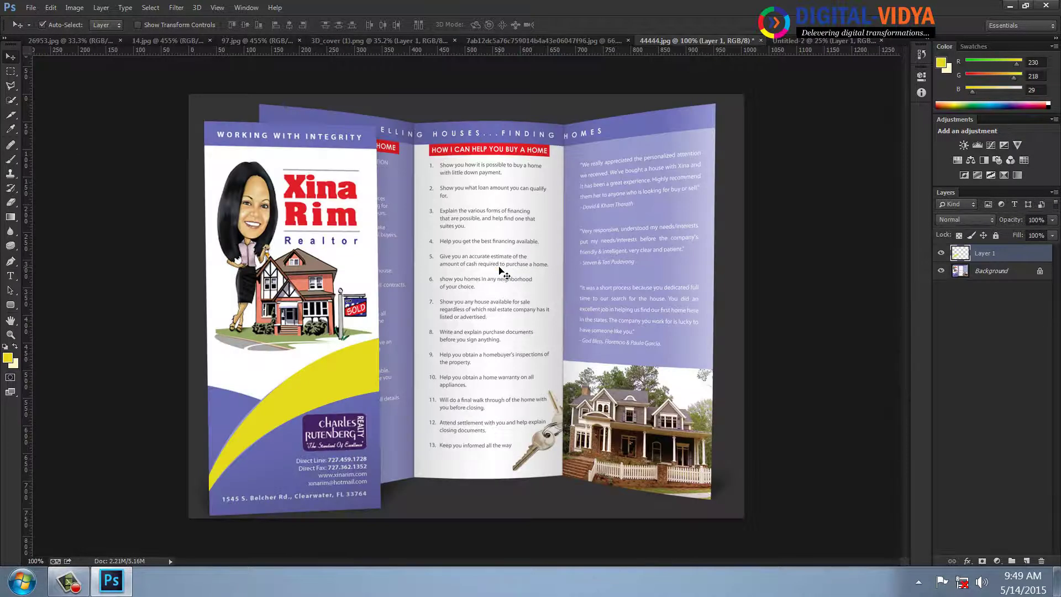
pyautogui.hotkey('ctrl', 'Tab')
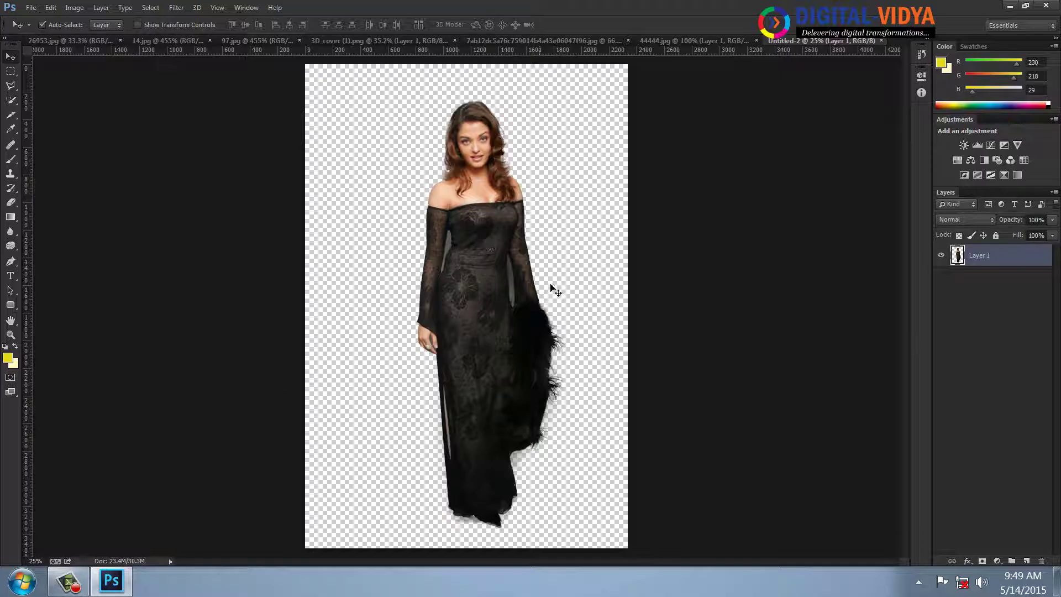
pyautogui.hotkey('ctrl', 'Tab')
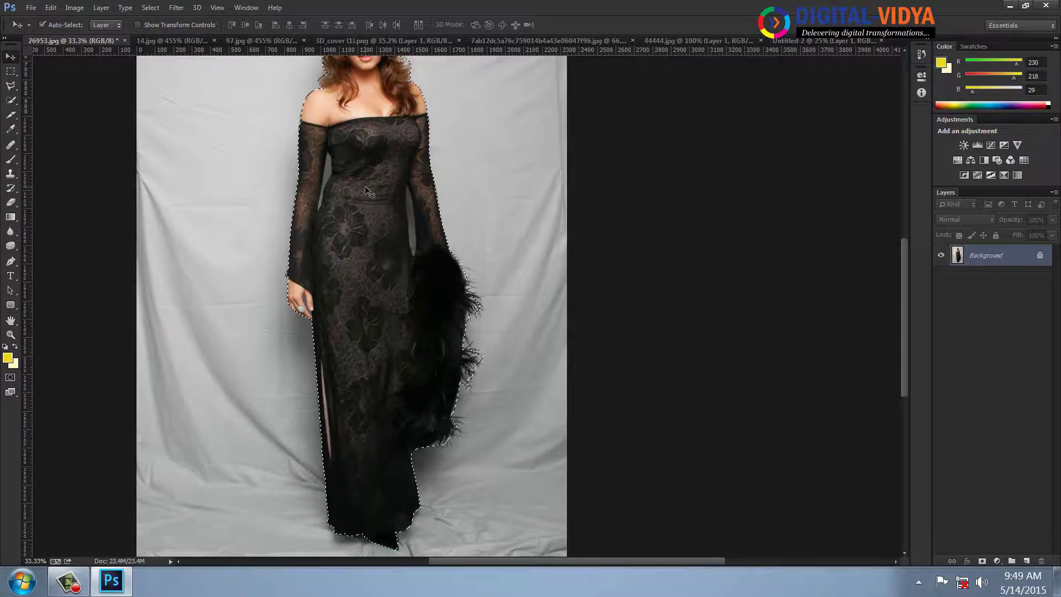
pyautogui.hotkey('ctrl', 'Tab')
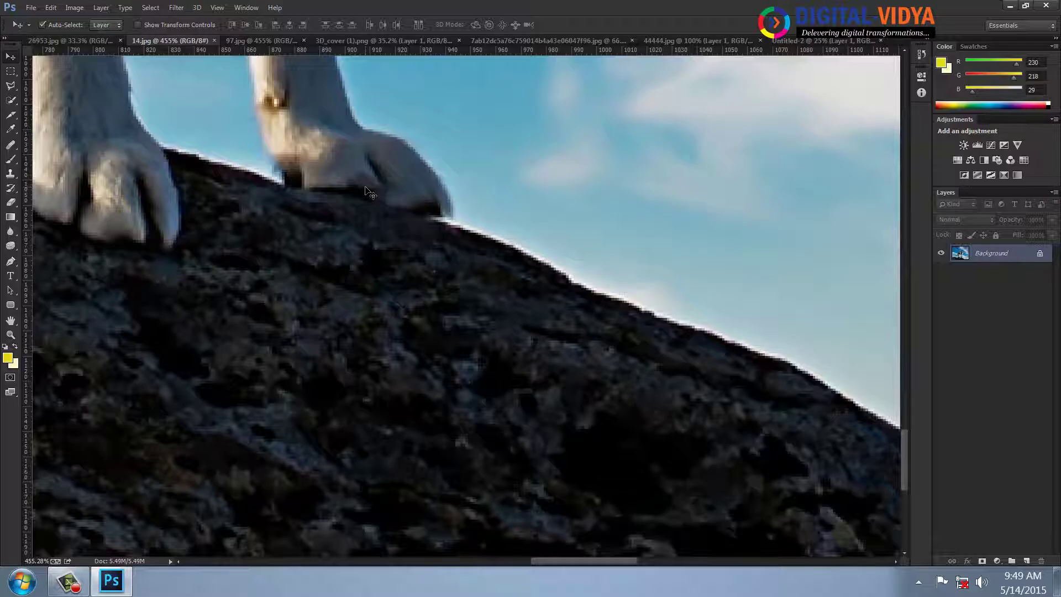
pyautogui.hotkey('ctrl', '0')
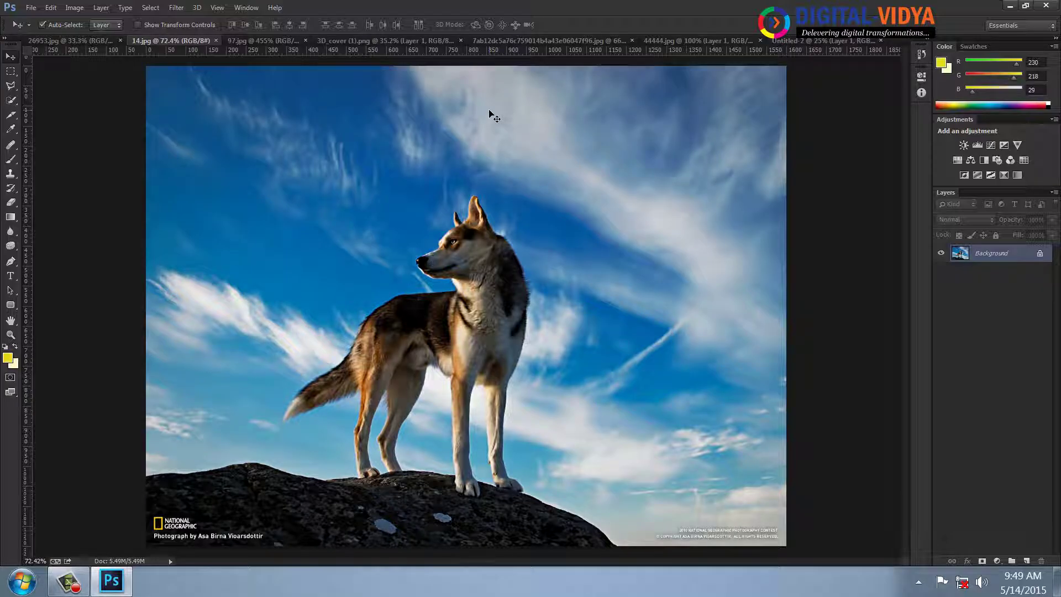
# Select the dog's head, body and hind legs with the Quick Selection tool
pyautogui.hotkey('ctrl', '+')
pyautogui.hotkey('ctrl', '+')
pyautogui.hotkey('ctrl', '+')
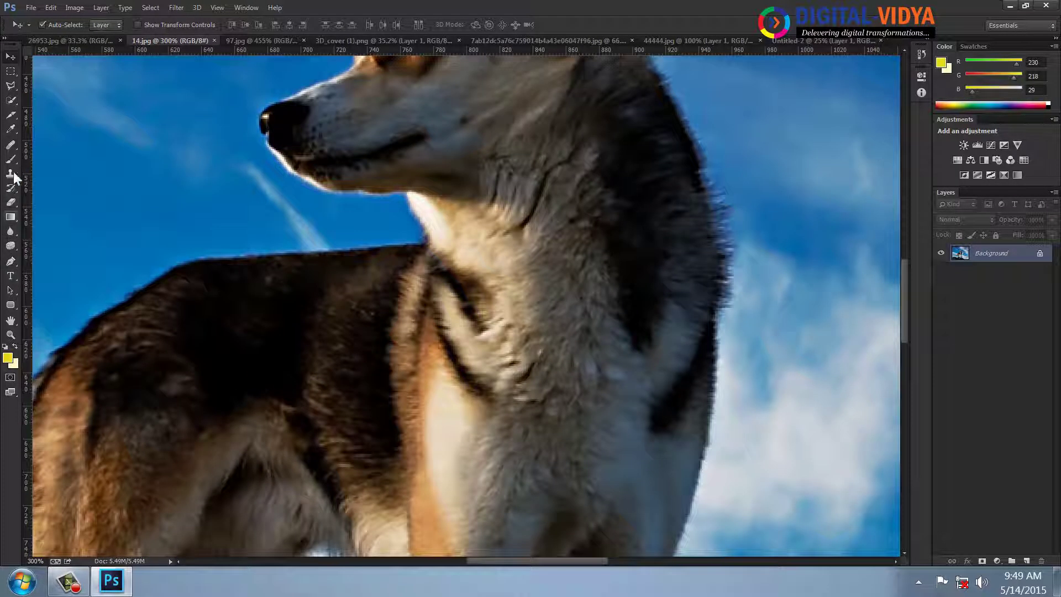
pyautogui.click(11, 101)
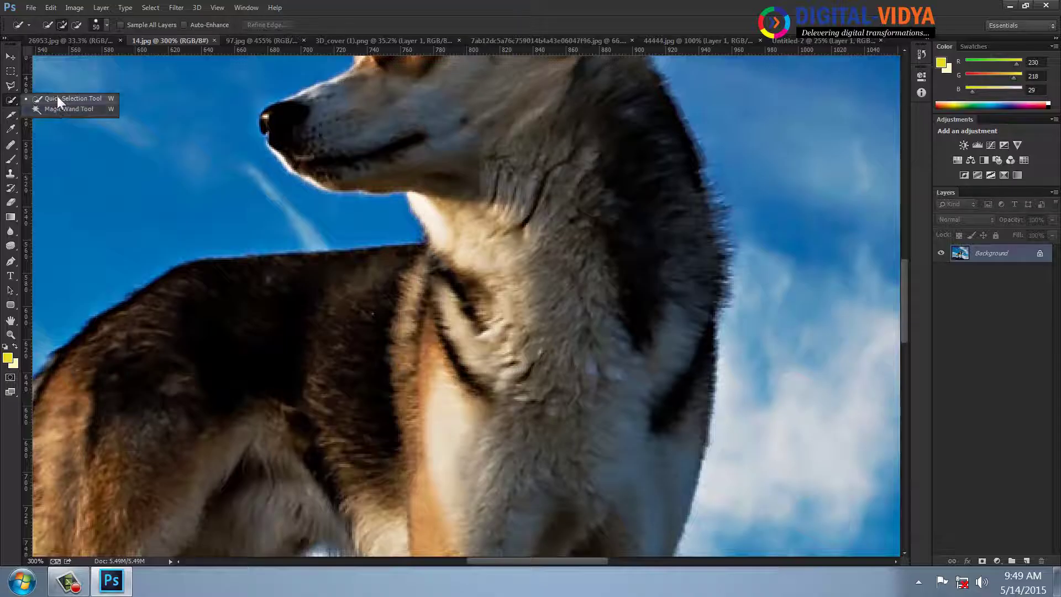
pyautogui.click(57, 98)
pyautogui.hotkey('ctrl', '-')
pyautogui.hotkey('ctrl', '-')
pyautogui.hotkey('ctrl', '-')
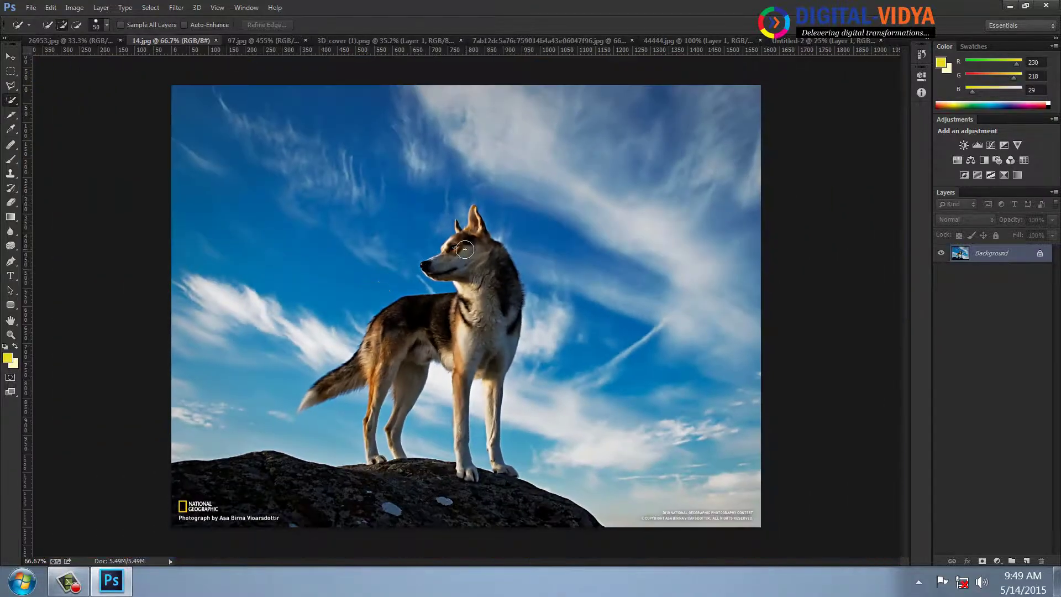
pyautogui.moveTo(466, 249)
pyautogui.mouseDown()
pyautogui.moveTo(495, 287)
pyautogui.moveTo(487, 321)
pyautogui.moveTo(466, 333)
pyautogui.moveTo(404, 321)
pyautogui.mouseUp()
pyautogui.press('[')
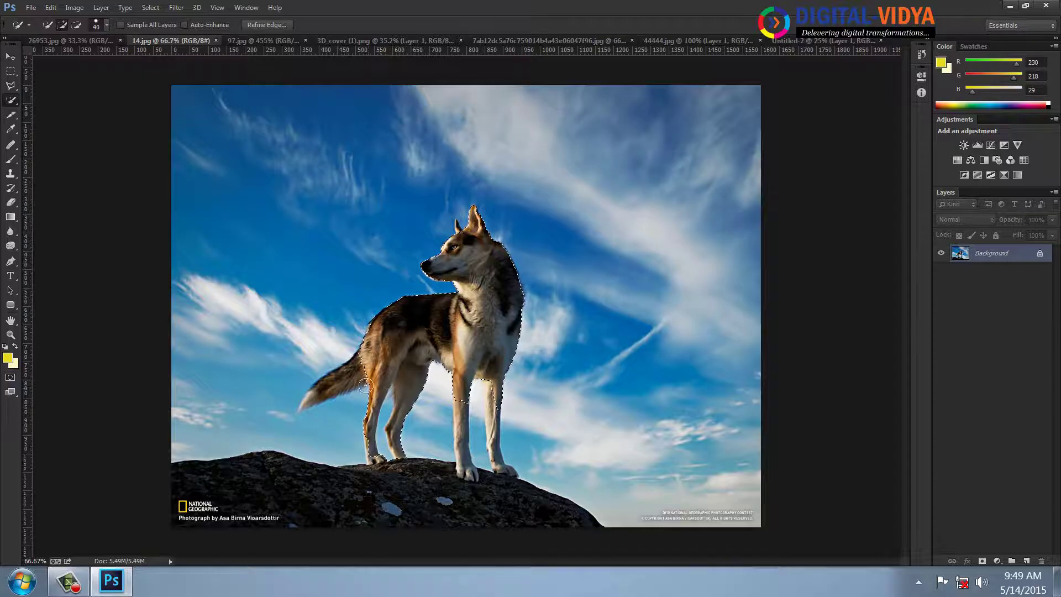
# Reduce the brush size to 20 and add both of the dog's front legs to the selection
pyautogui.press('[')
pyautogui.press('[')
pyautogui.press('[')
pyautogui.moveTo(465, 414); pyautogui.dragTo(459, 453)
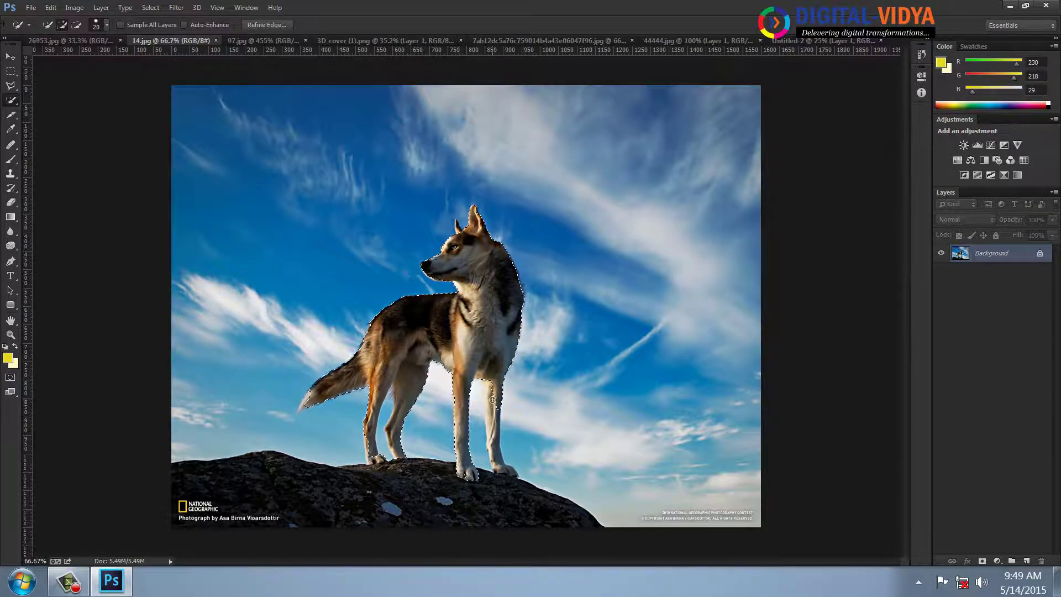
pyautogui.moveTo(493, 399); pyautogui.dragTo(495, 472)
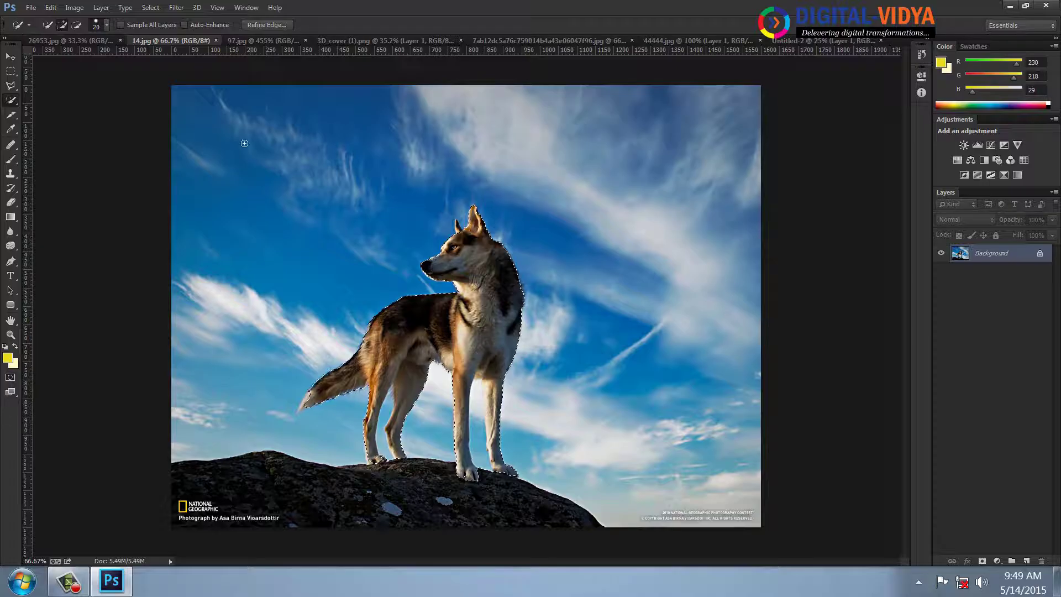
# Subtract the sky between the dog's front legs from the selection and add the tip of the tail
pyautogui.click(77, 25)
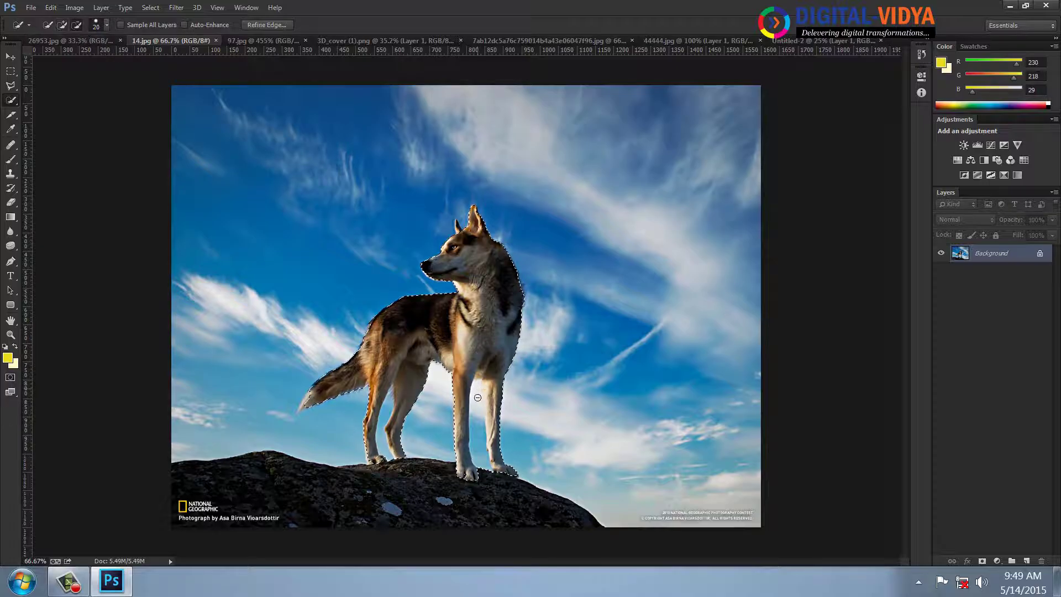
pyautogui.moveTo(478, 393); pyautogui.dragTo(476, 427)
pyautogui.click(63, 25)
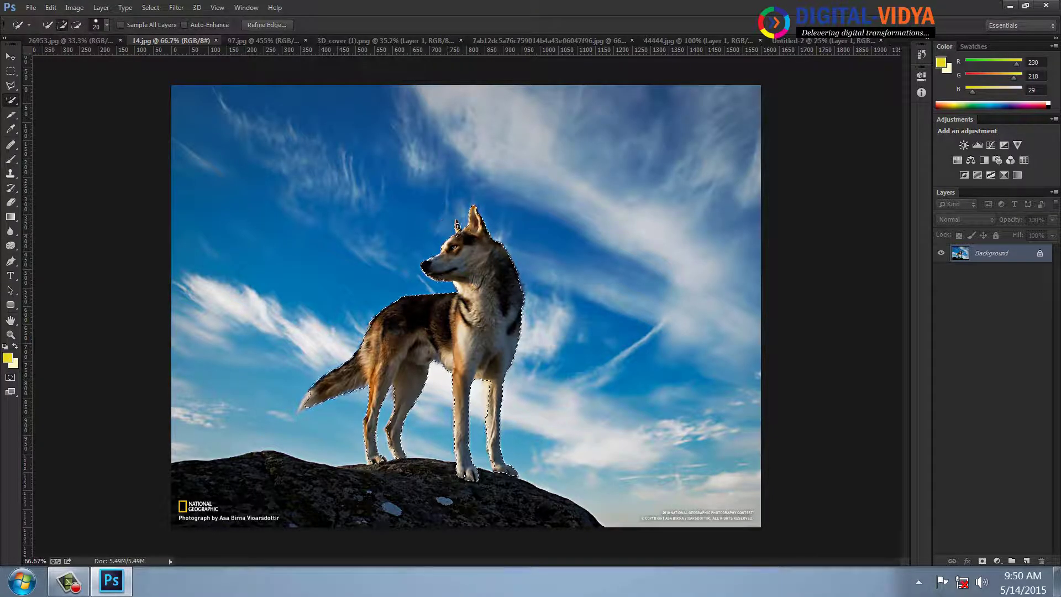
pyautogui.click(303, 404)
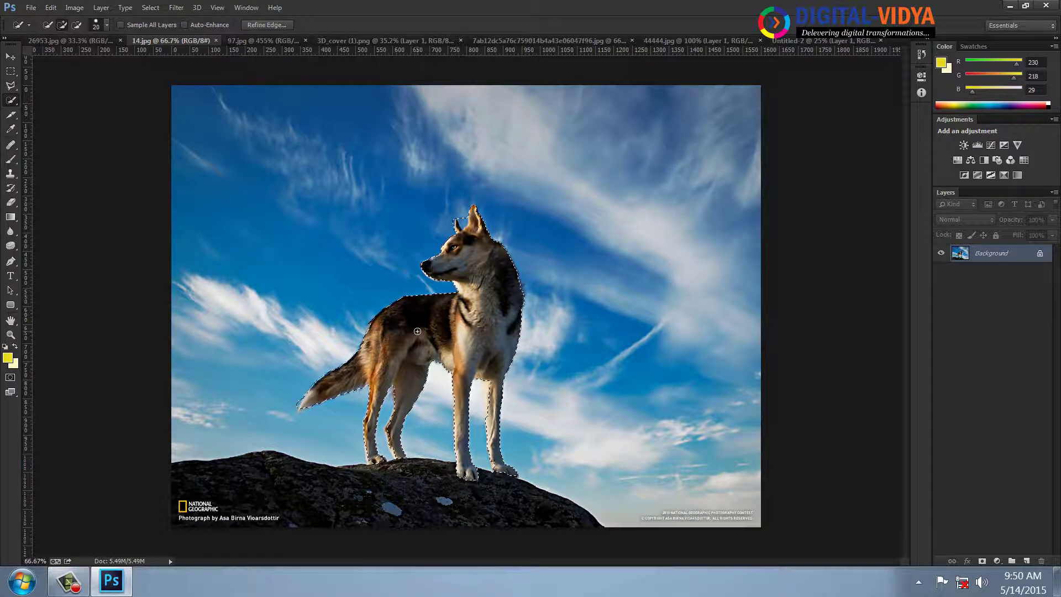
# Convert the dog selection to a work path with a tolerance of 1 pixel
pyautogui.click(10, 71)
pyautogui.rightClick(469, 327)
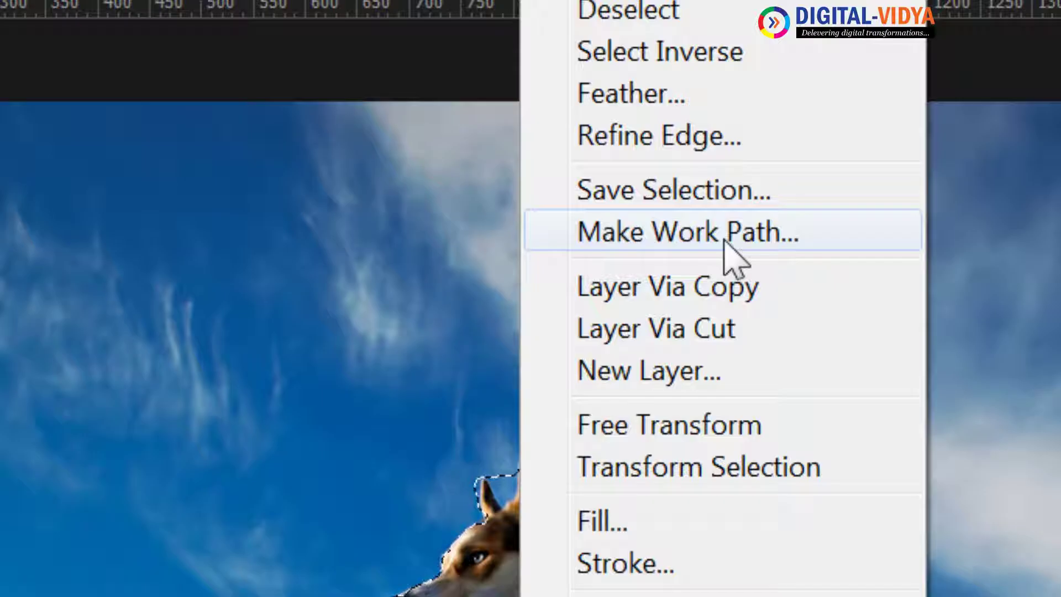
pyautogui.click(722, 238)
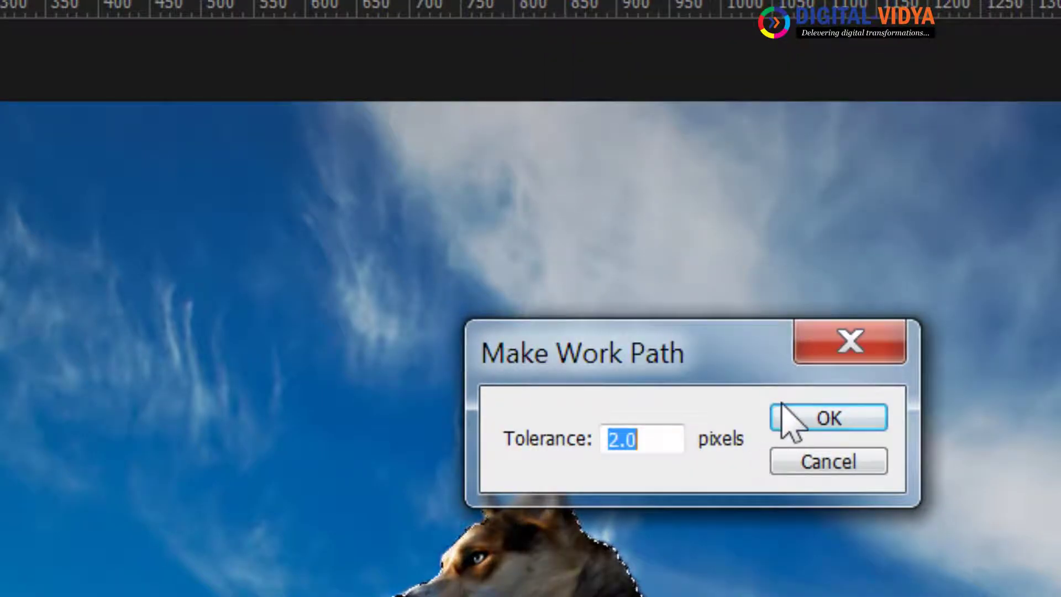
pyautogui.write('1')
pyautogui.click(782, 410)
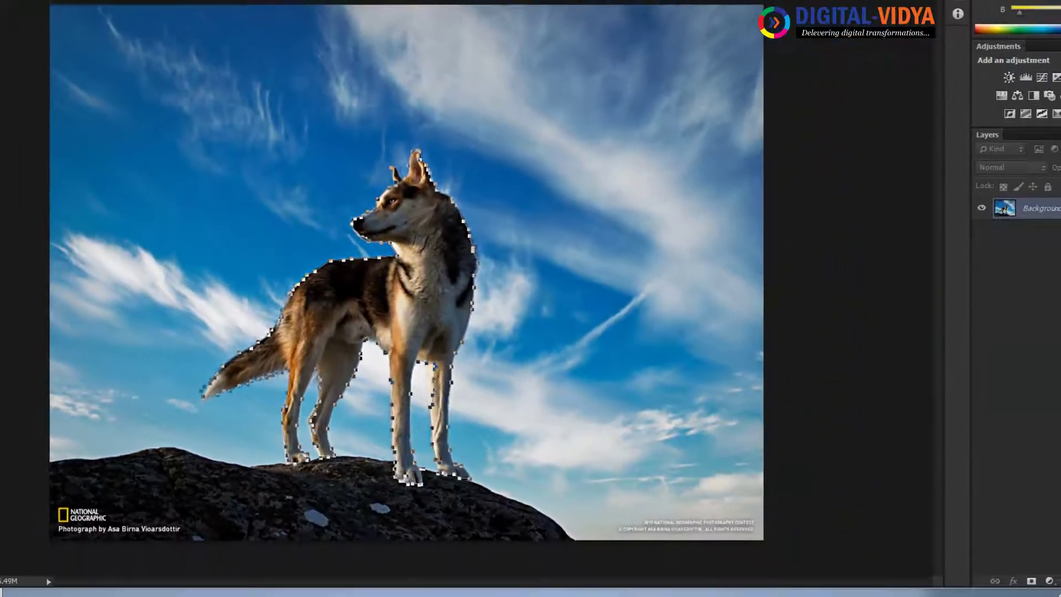
# Add an empty layer, hide the Background layer and activate the Path Selection tool for the dog path
pyautogui.click(1029, 555)
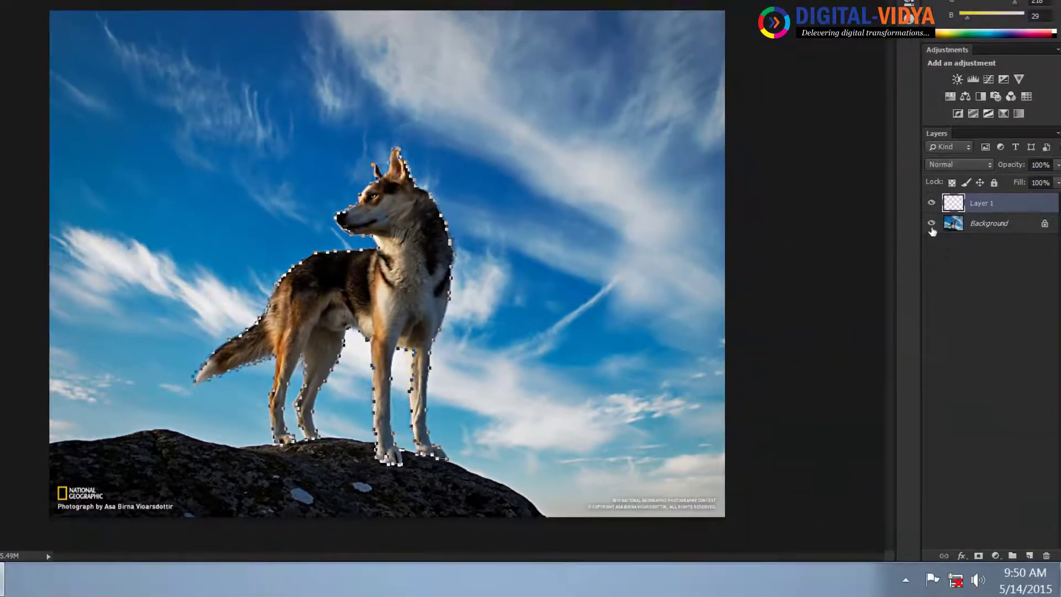
pyautogui.click(932, 223)
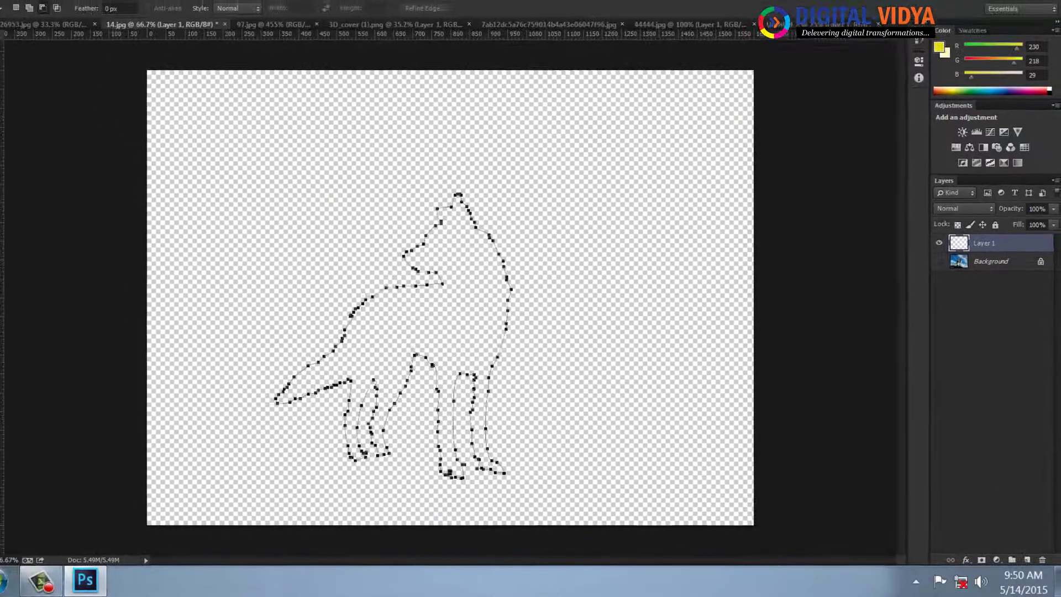
pyautogui.click(11, 290)
pyautogui.click(348, 217)
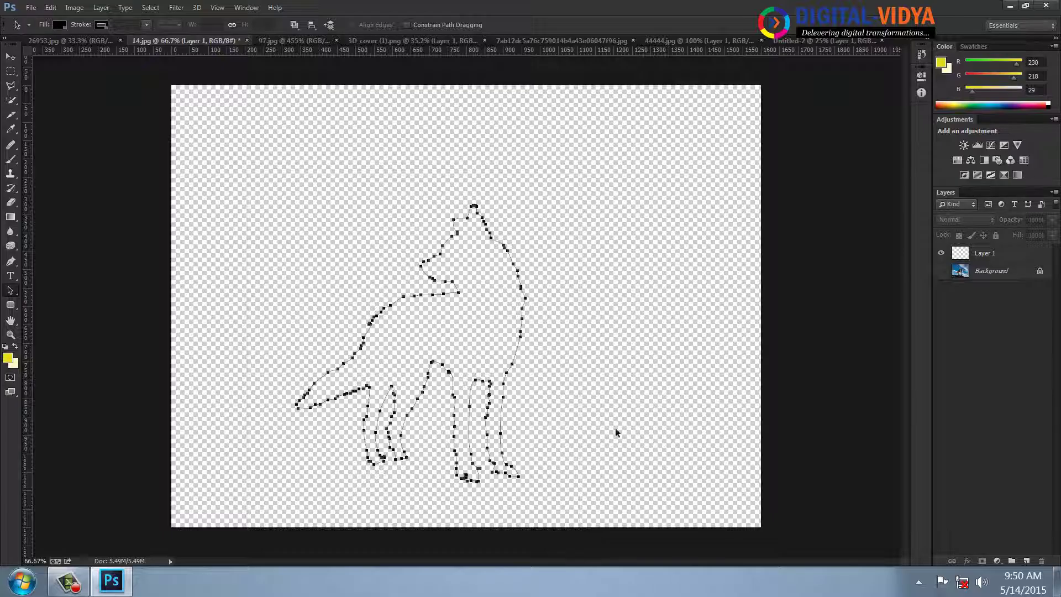
# Define the dog path as a custom shape named My Shape
pyautogui.click(50, 8)
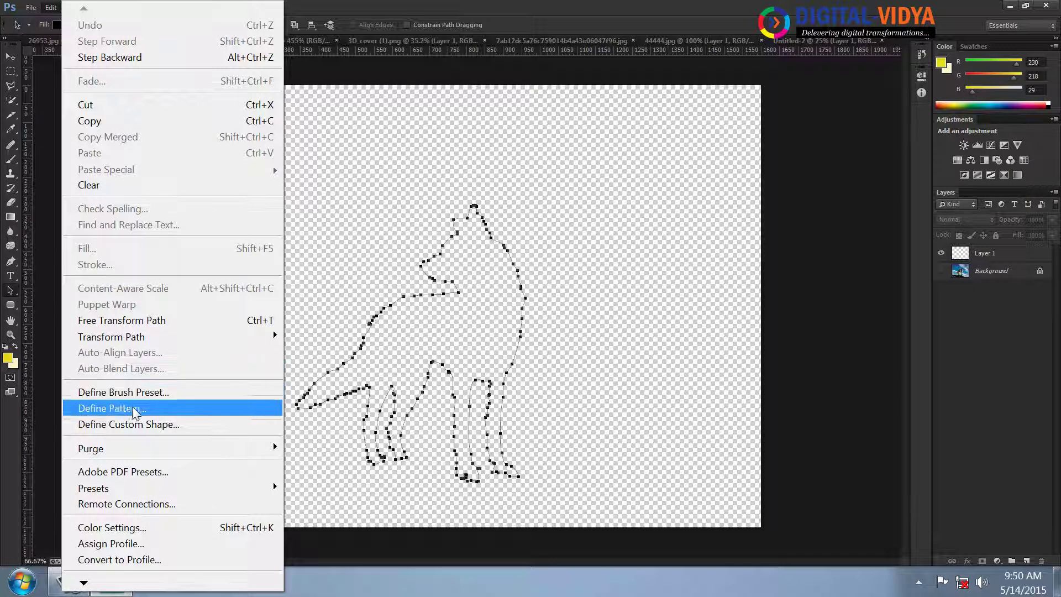
pyautogui.click(134, 426)
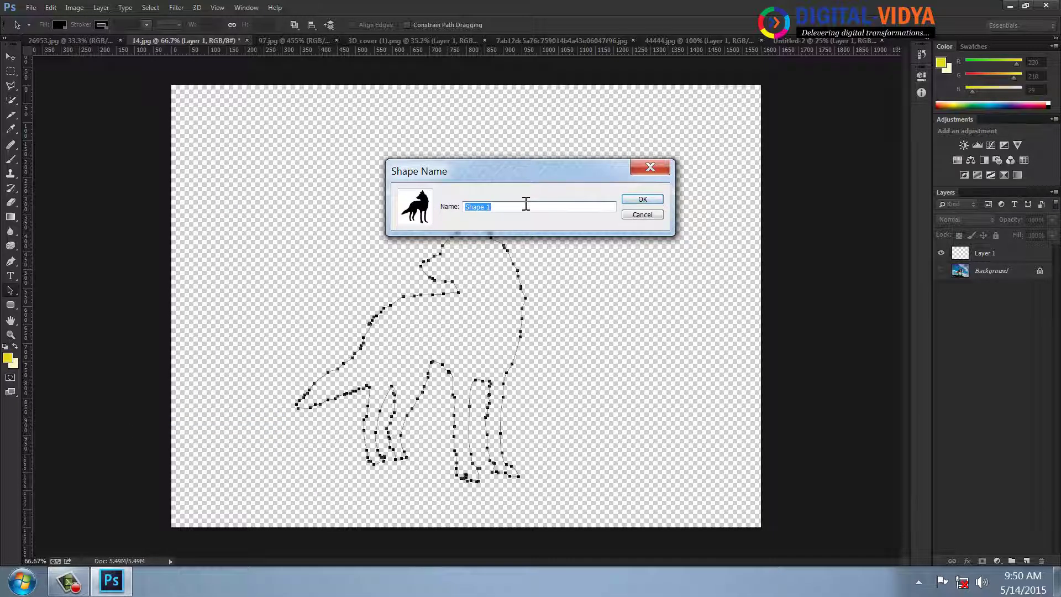
pyautogui.write('My Shape')
pyautogui.press('Return')
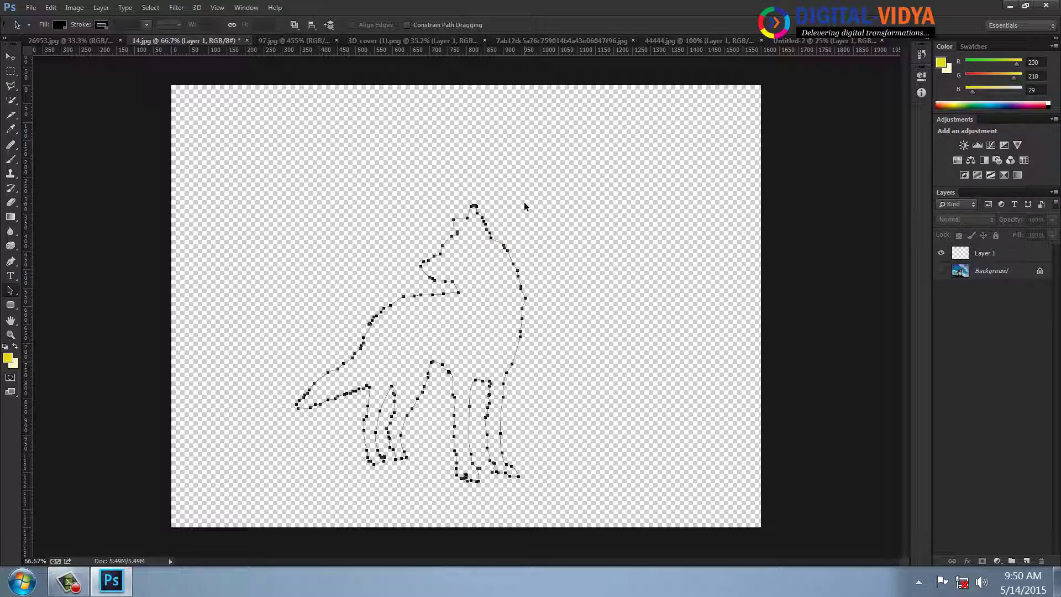
# Create a new white 1920 by 1080 pixel RGB document at 72 pixels/inch
pyautogui.hotkey('ctrl', 'n')
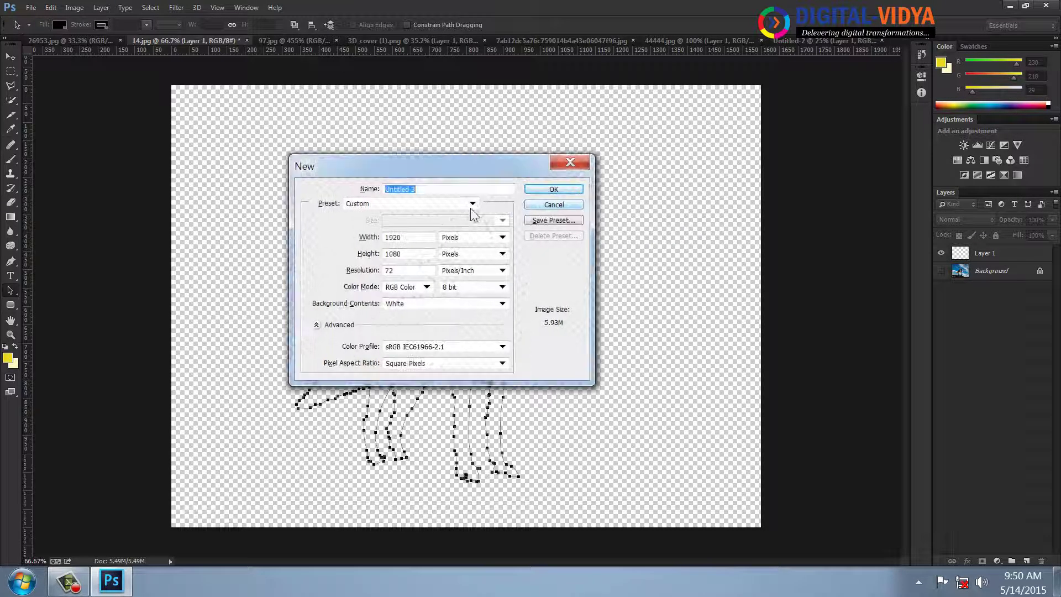
pyautogui.click(553, 190)
pyautogui.hotkey('ctrl', '+')
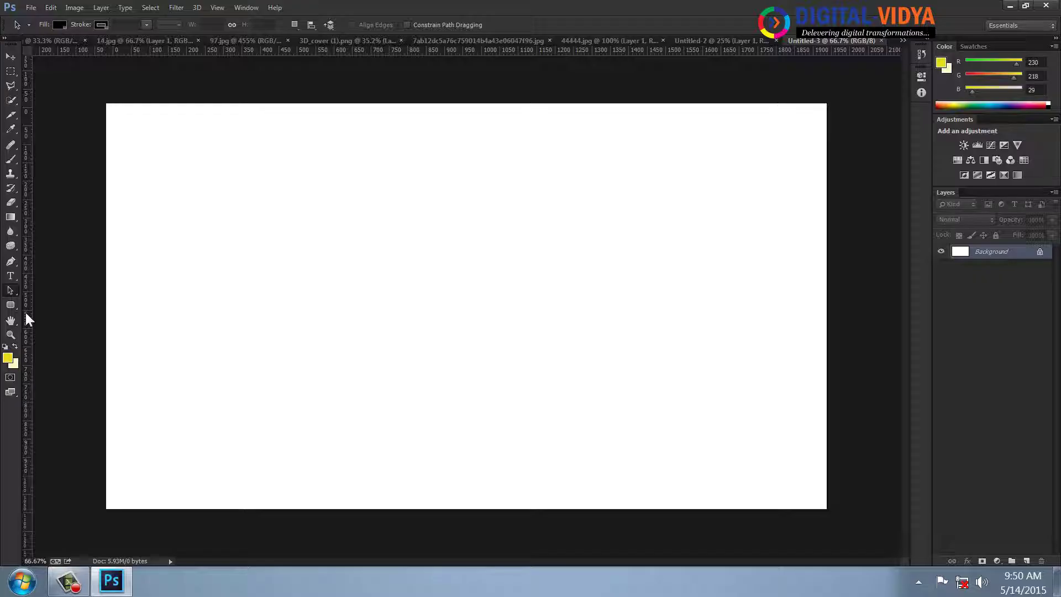
# Choose the saved dog shape for the Custom Shape tool and draw it as a path on the blank canvas
pyautogui.moveTo(13, 307); pyautogui.dragTo(62, 353)
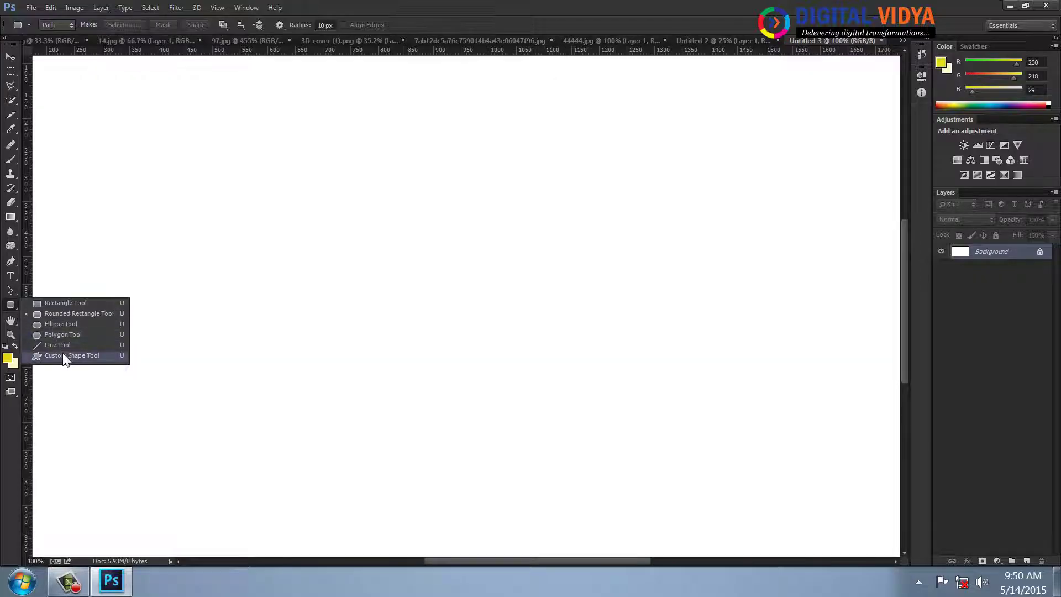
pyautogui.click(62, 355)
pyautogui.click(332, 25)
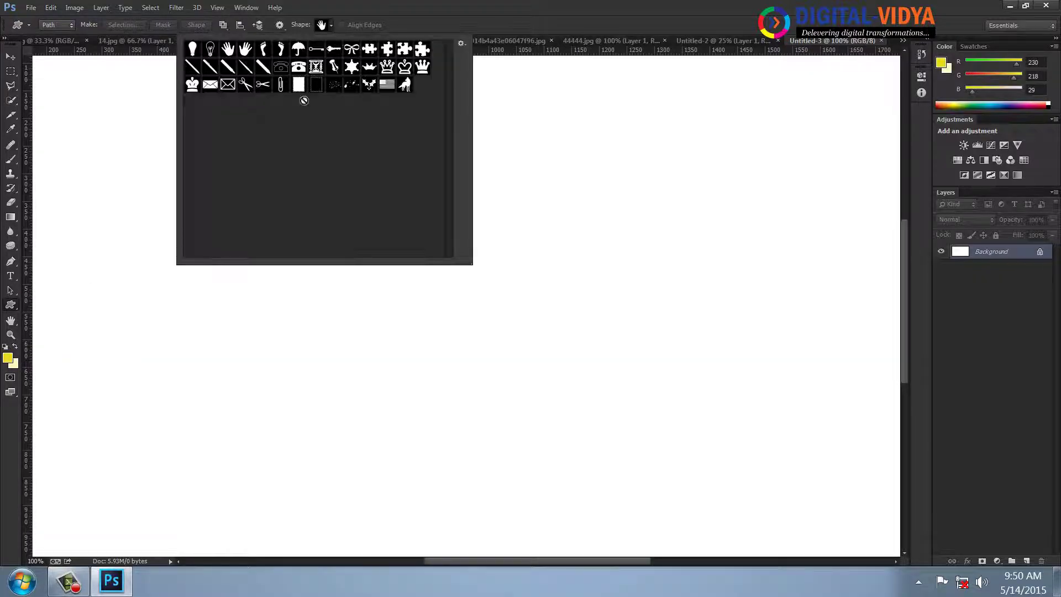
pyautogui.doubleClick(402, 87)
pyautogui.moveTo(112, 166); pyautogui.dragTo(309, 290)
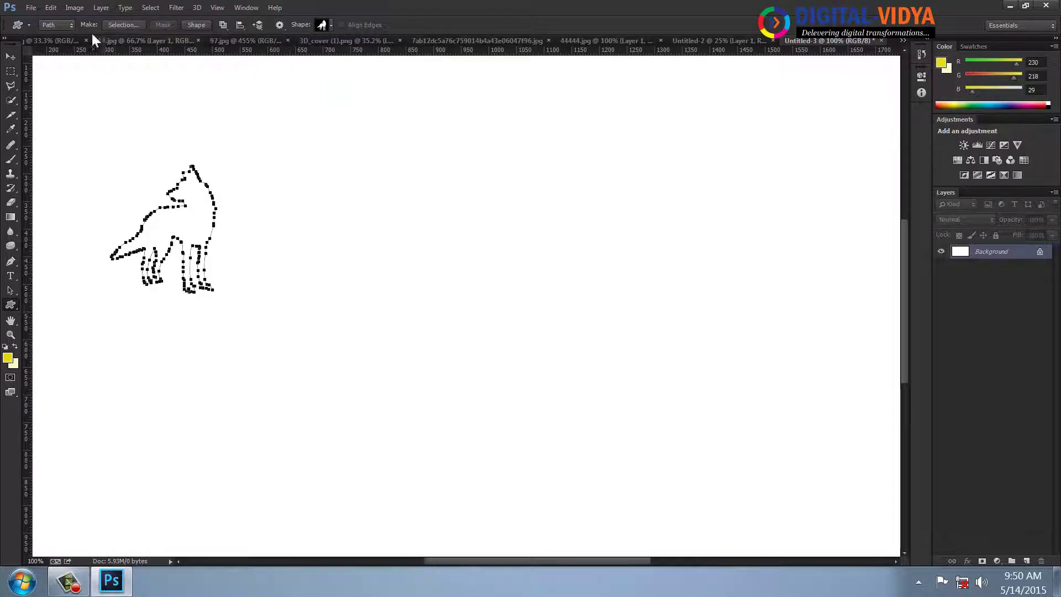
# Dismiss the dog path and draw the shape again in Path mode, about 180 by 215 px
pyautogui.press('Return')
pyautogui.click(70, 25)
pyautogui.click(58, 55)
pyautogui.moveTo(111, 190); pyautogui.dragTo(310, 313)
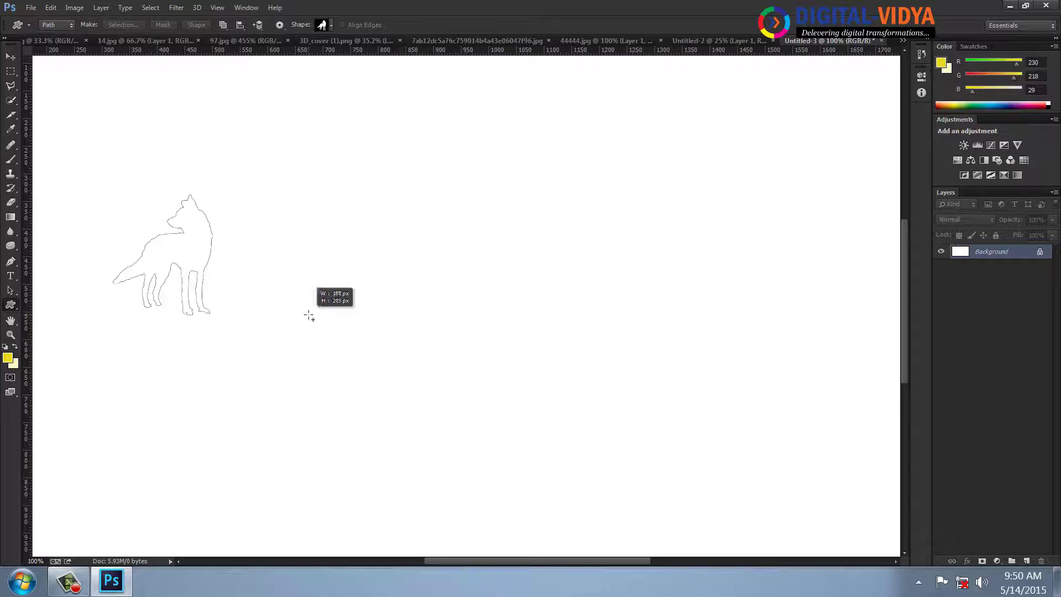
# Set the Custom Shape tool to Pixels mode and draw a small and a large yellow dog on the canvas
pyautogui.click(61, 23)
pyautogui.click(52, 65)
pyautogui.moveTo(72, 169); pyautogui.dragTo(248, 317)
pyautogui.moveTo(240, 138); pyautogui.dragTo(648, 497)
# Place a 100 by 100 px yellow dog near the canvas's right edge and draw a larger one, about 490 by 590 px, across that edge
pyautogui.moveTo(588, 227); pyautogui.dragTo(209, 68)
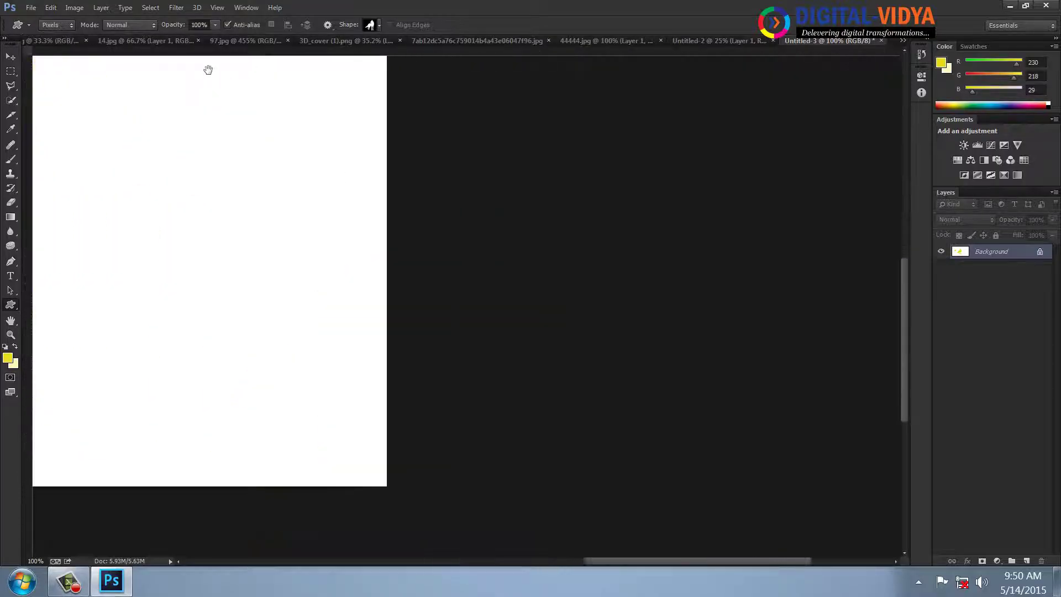
pyautogui.hotkey('ctrl', 'r')
pyautogui.click(151, 99)
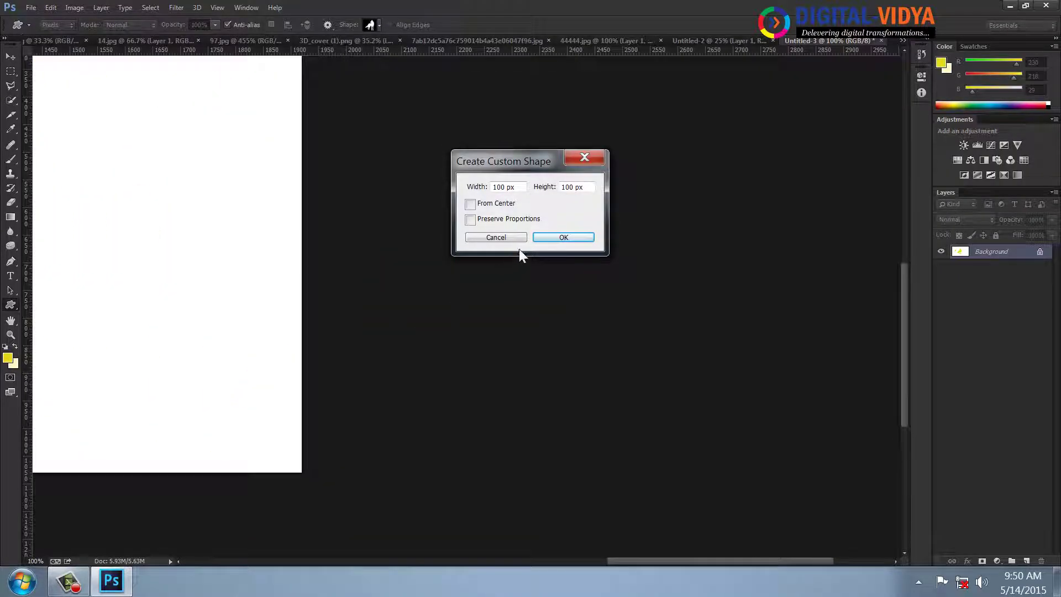
pyautogui.click(564, 237)
pyautogui.moveTo(295, 237); pyautogui.dragTo(564, 433)
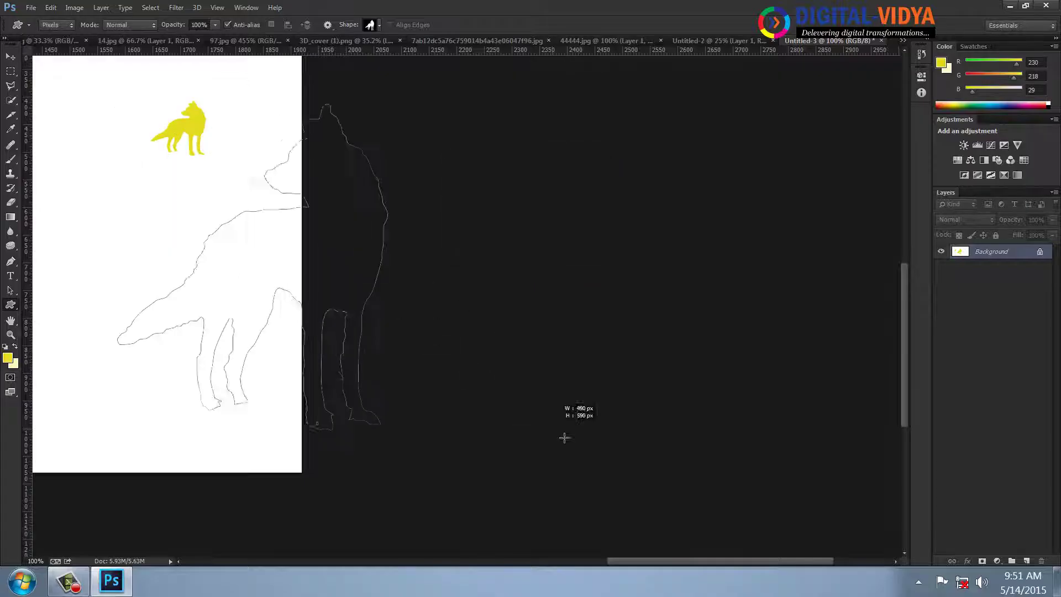